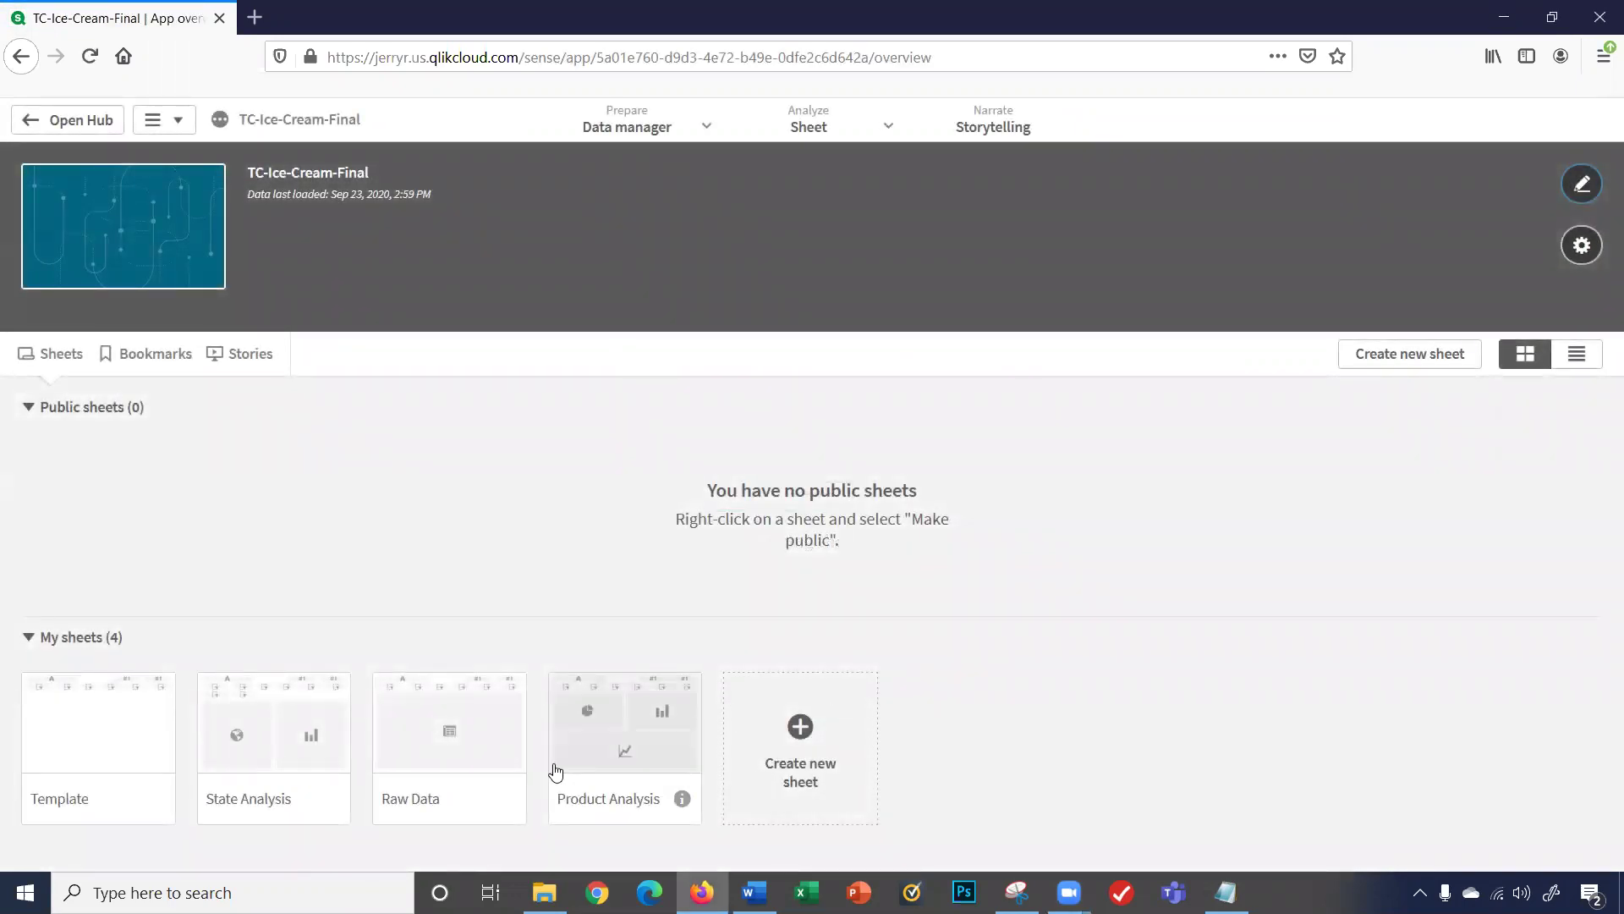
Step: Open the Product Analysis sheet in edit mode and list its master dimensions: Flavor-Product and FlavorDescription
left_click(555, 769)
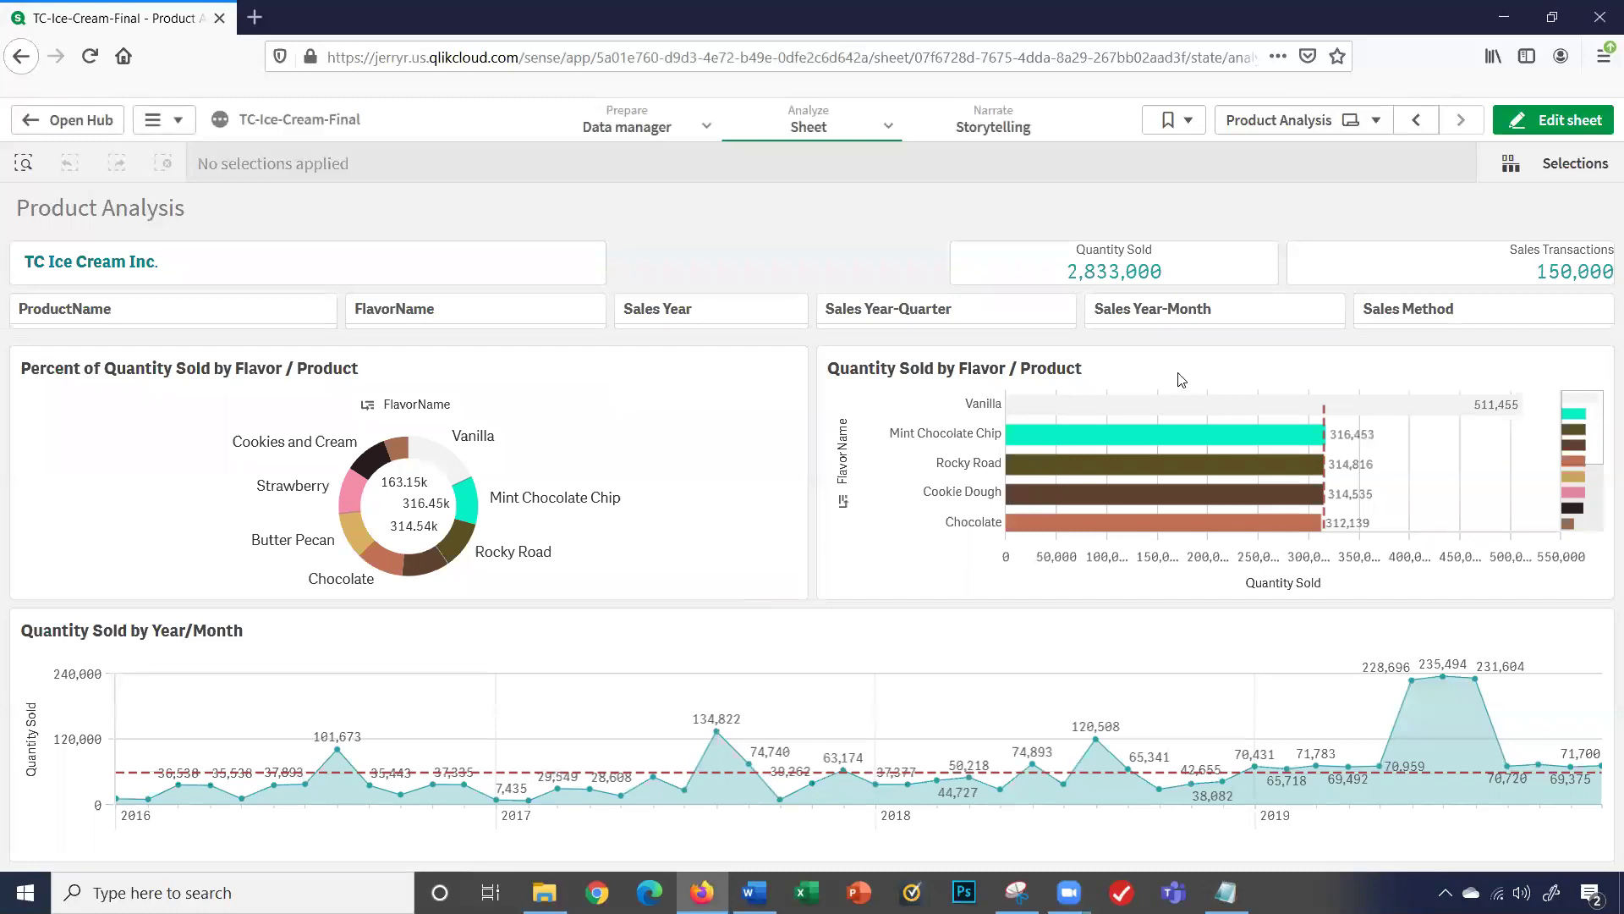
left_click(1538, 124)
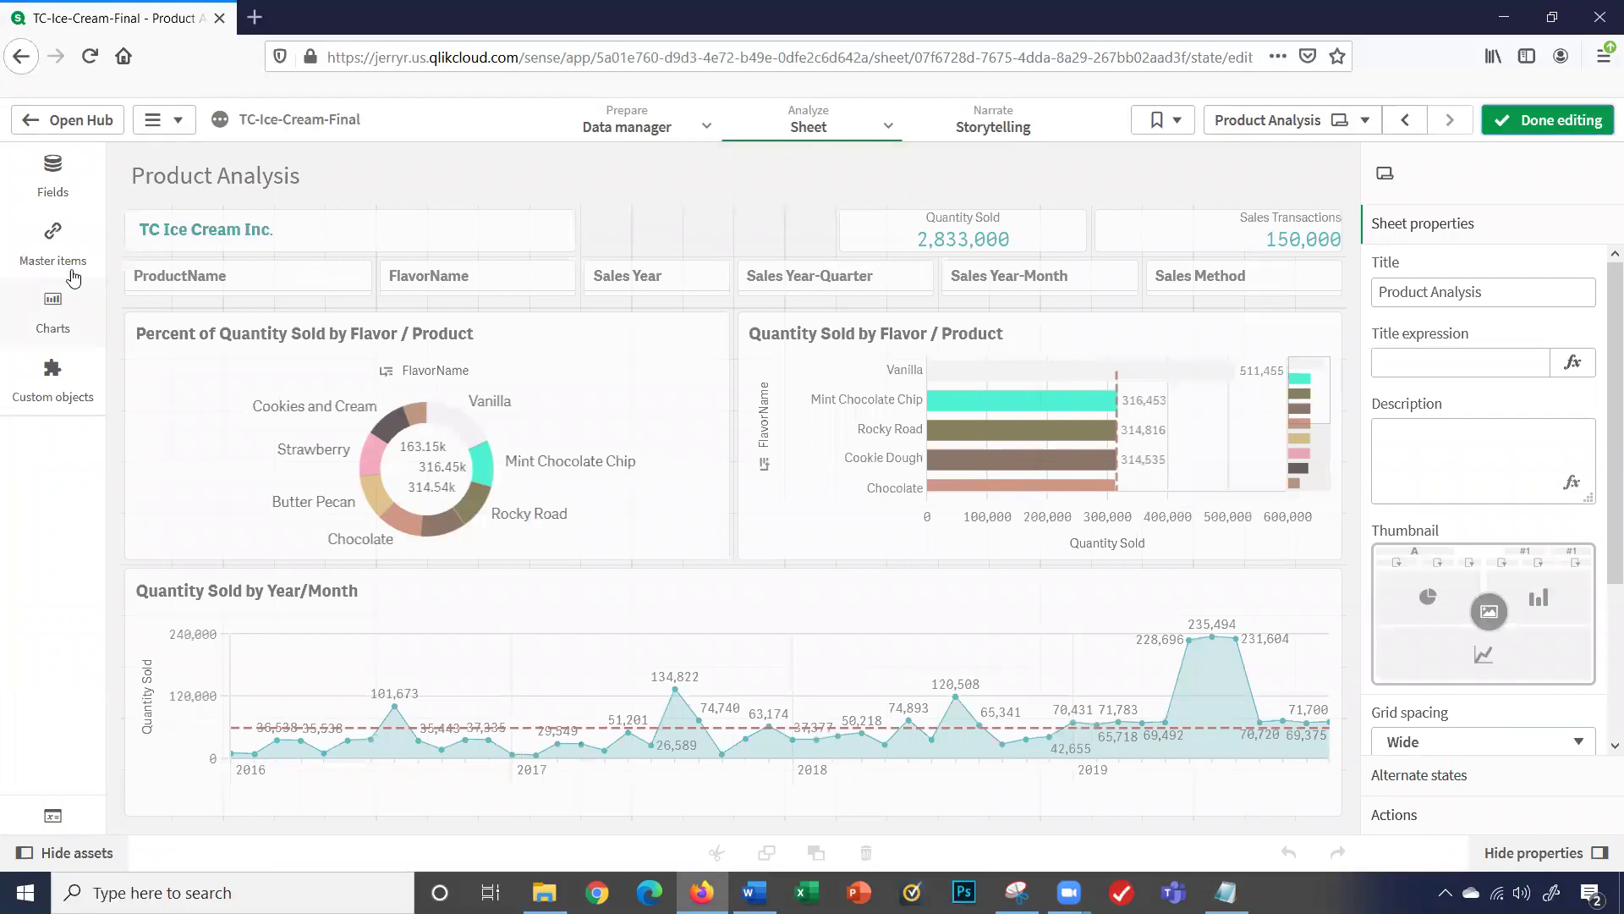
left_click(71, 275)
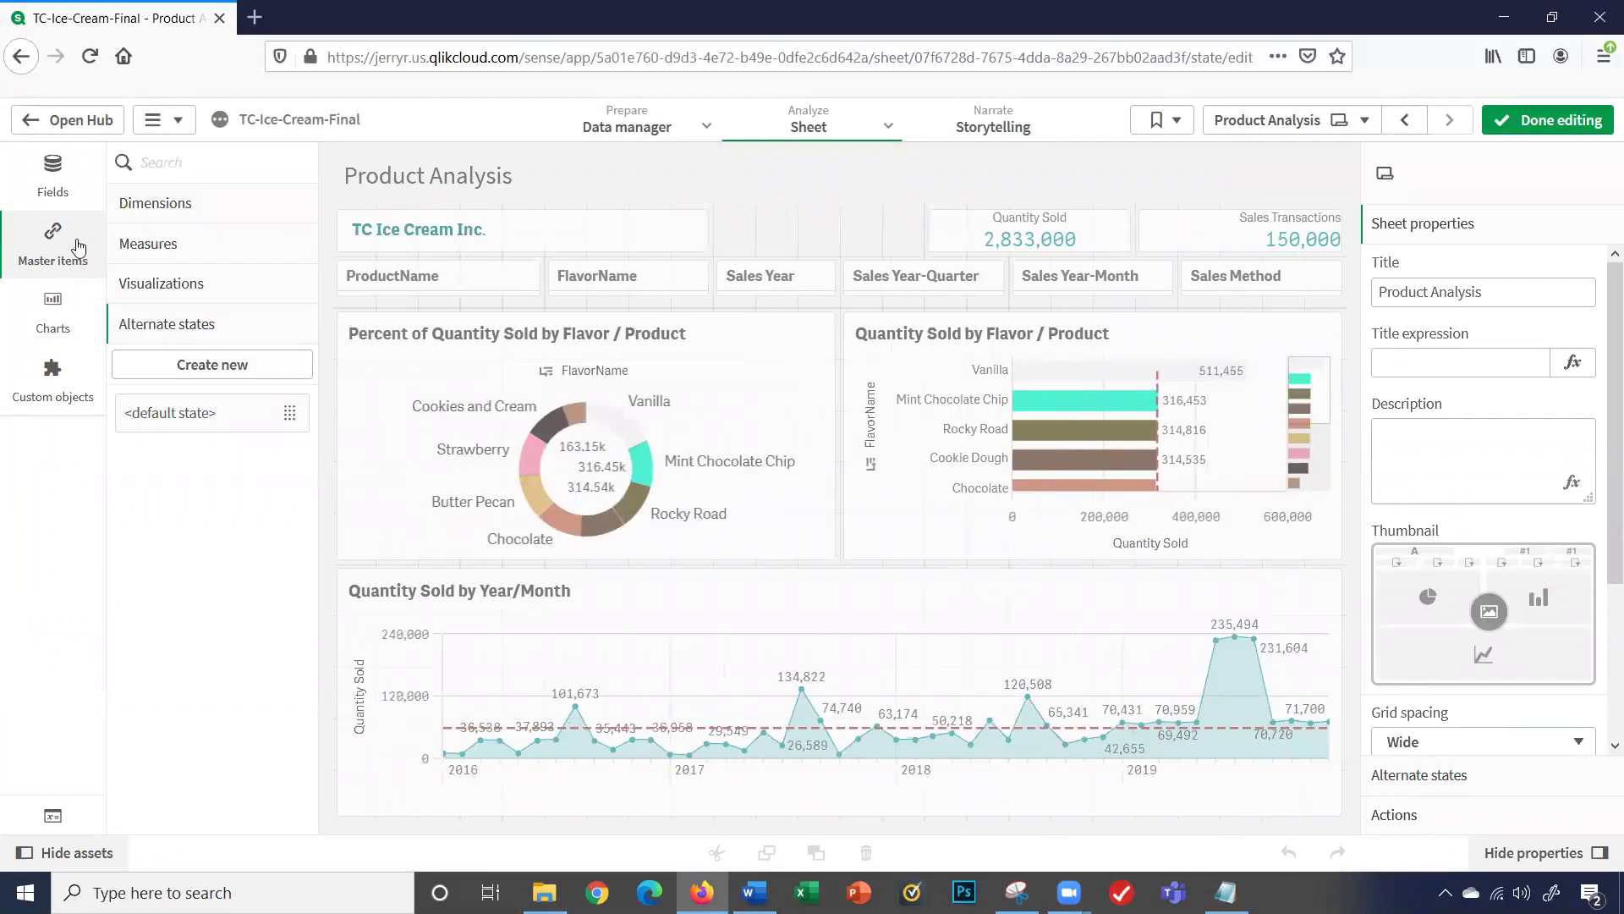
left_click(130, 213)
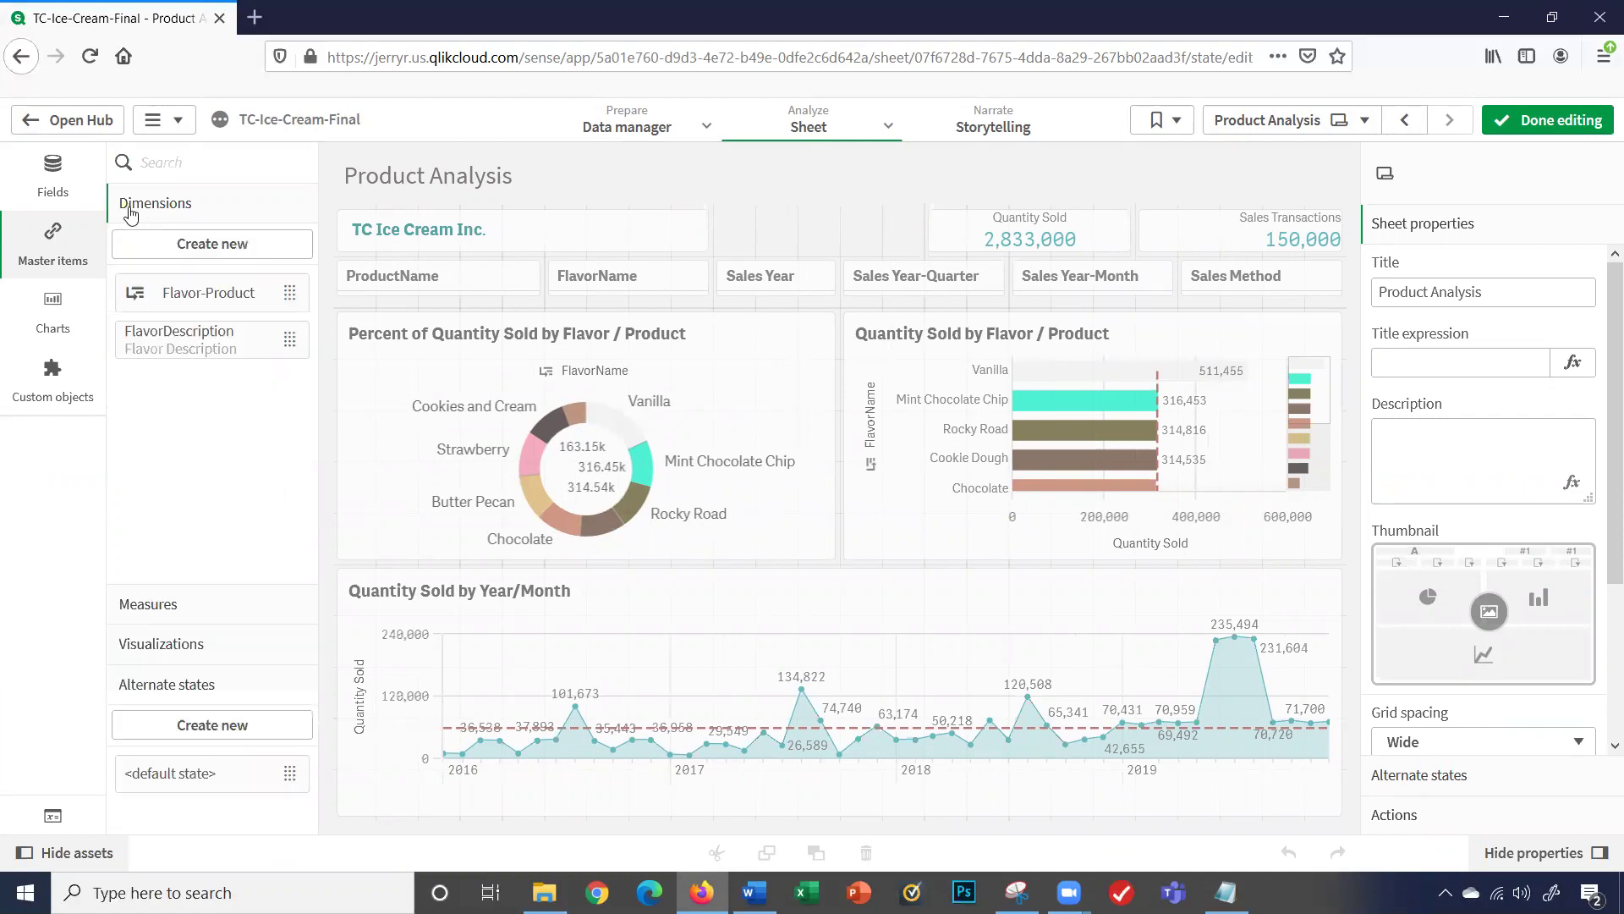
Step: Start a new master dimension and name it Flavor-Product
left_click(193, 245)
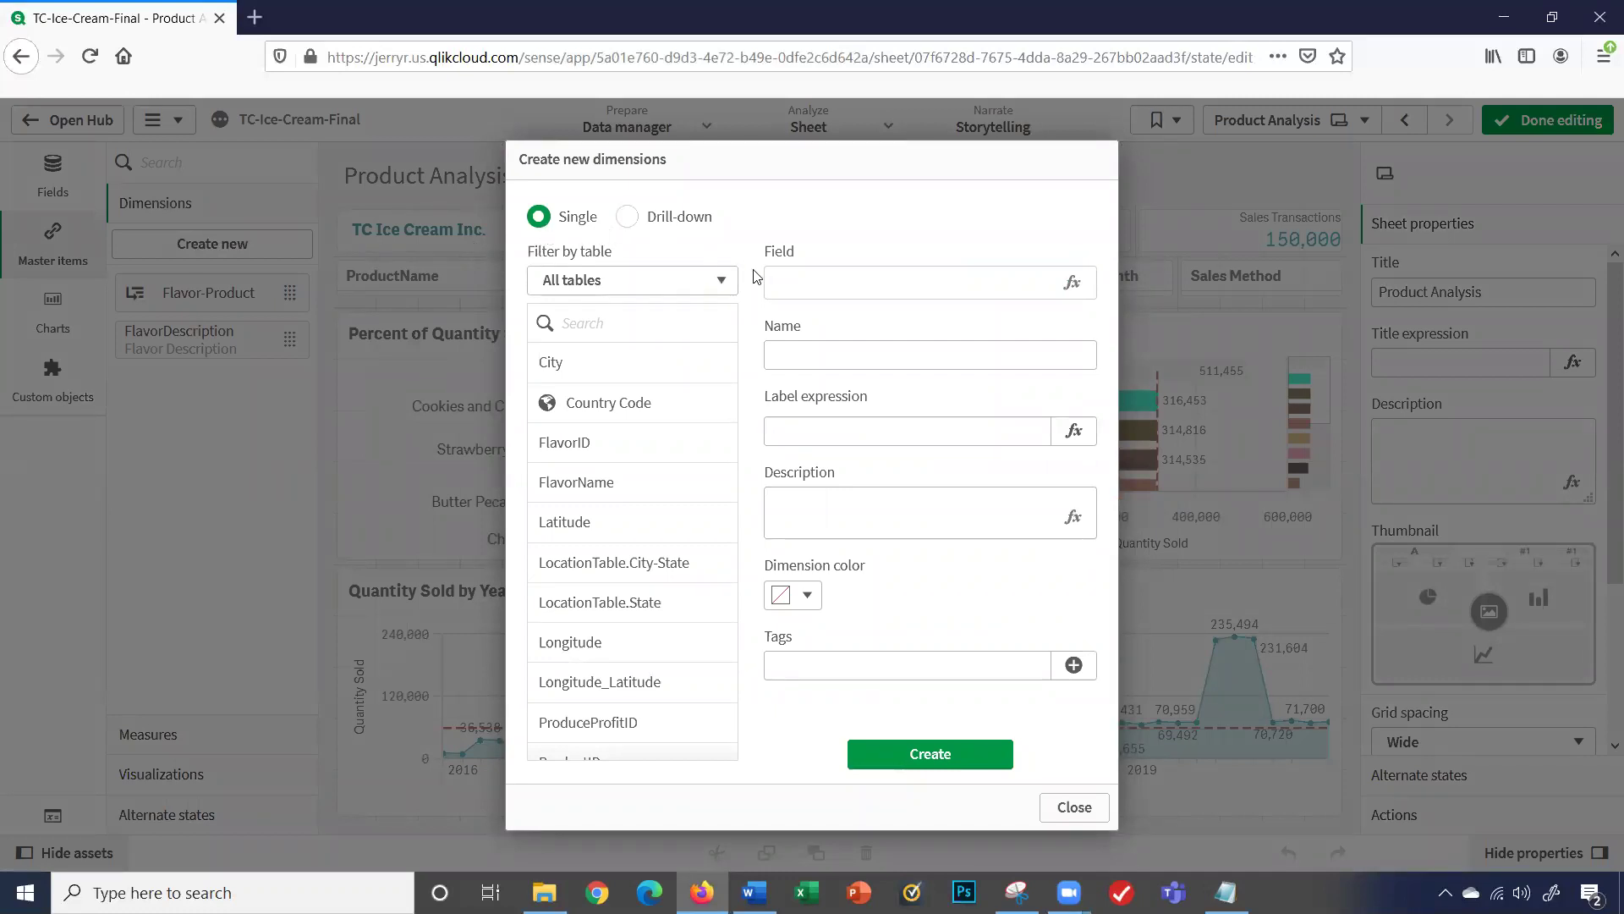
left_click(783, 349)
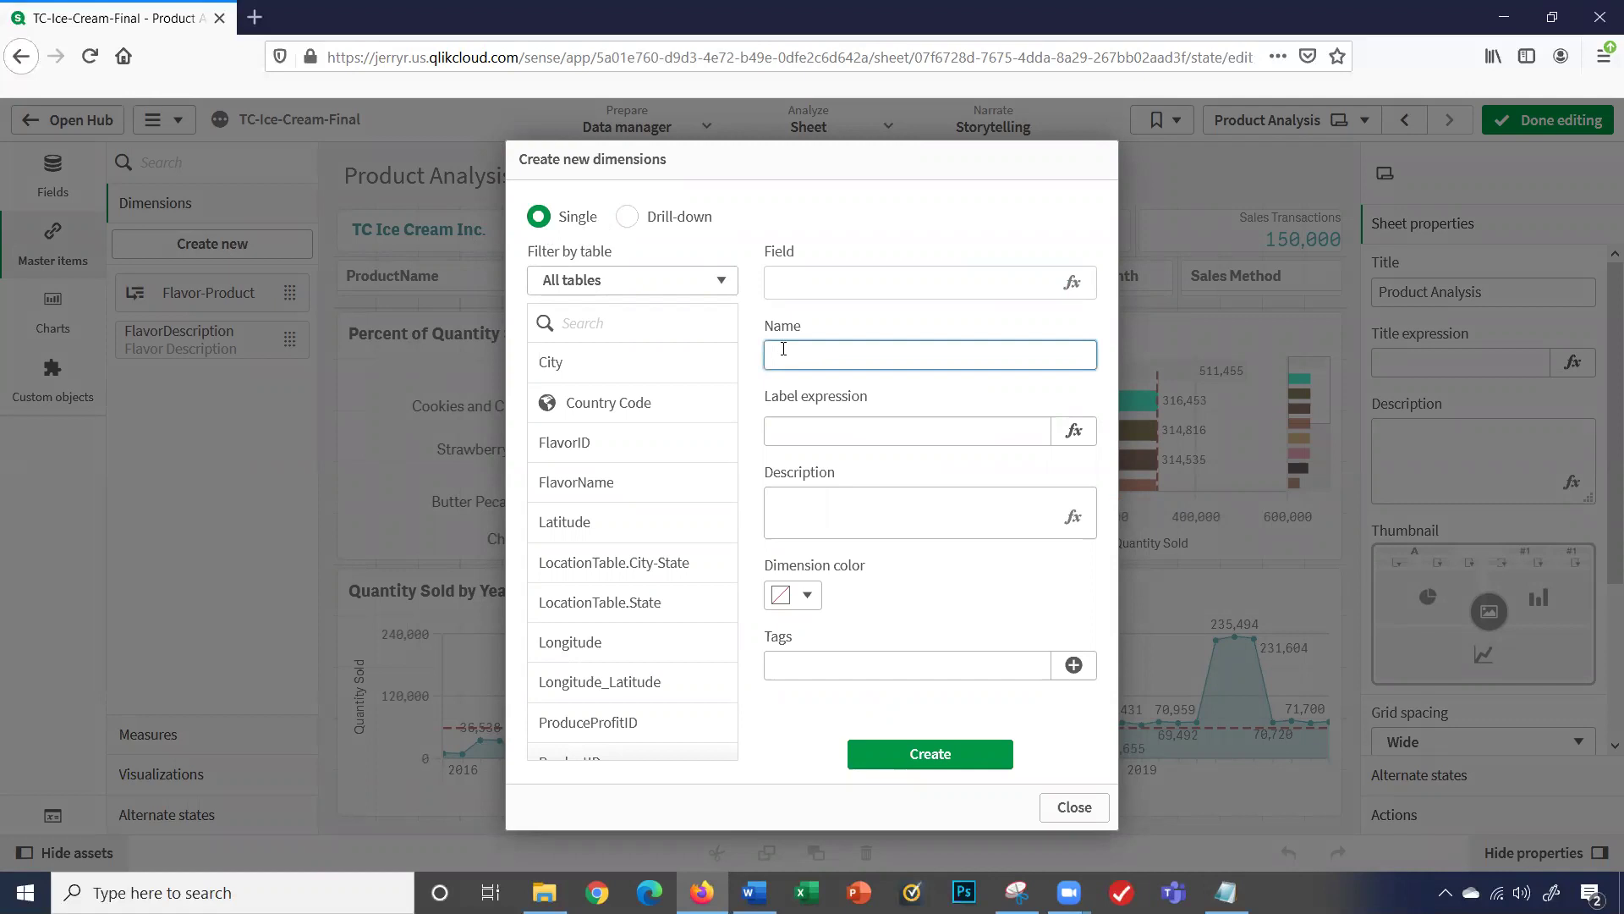
type("Falv")
key("BackSpace")
key("BackSpace")
key("BackSpace")
type("lavor-Product")
left_click(781, 291)
Step: Set the dimension's field expression to FlavorName&' - '&ProductName and apply it
left_click(1073, 286)
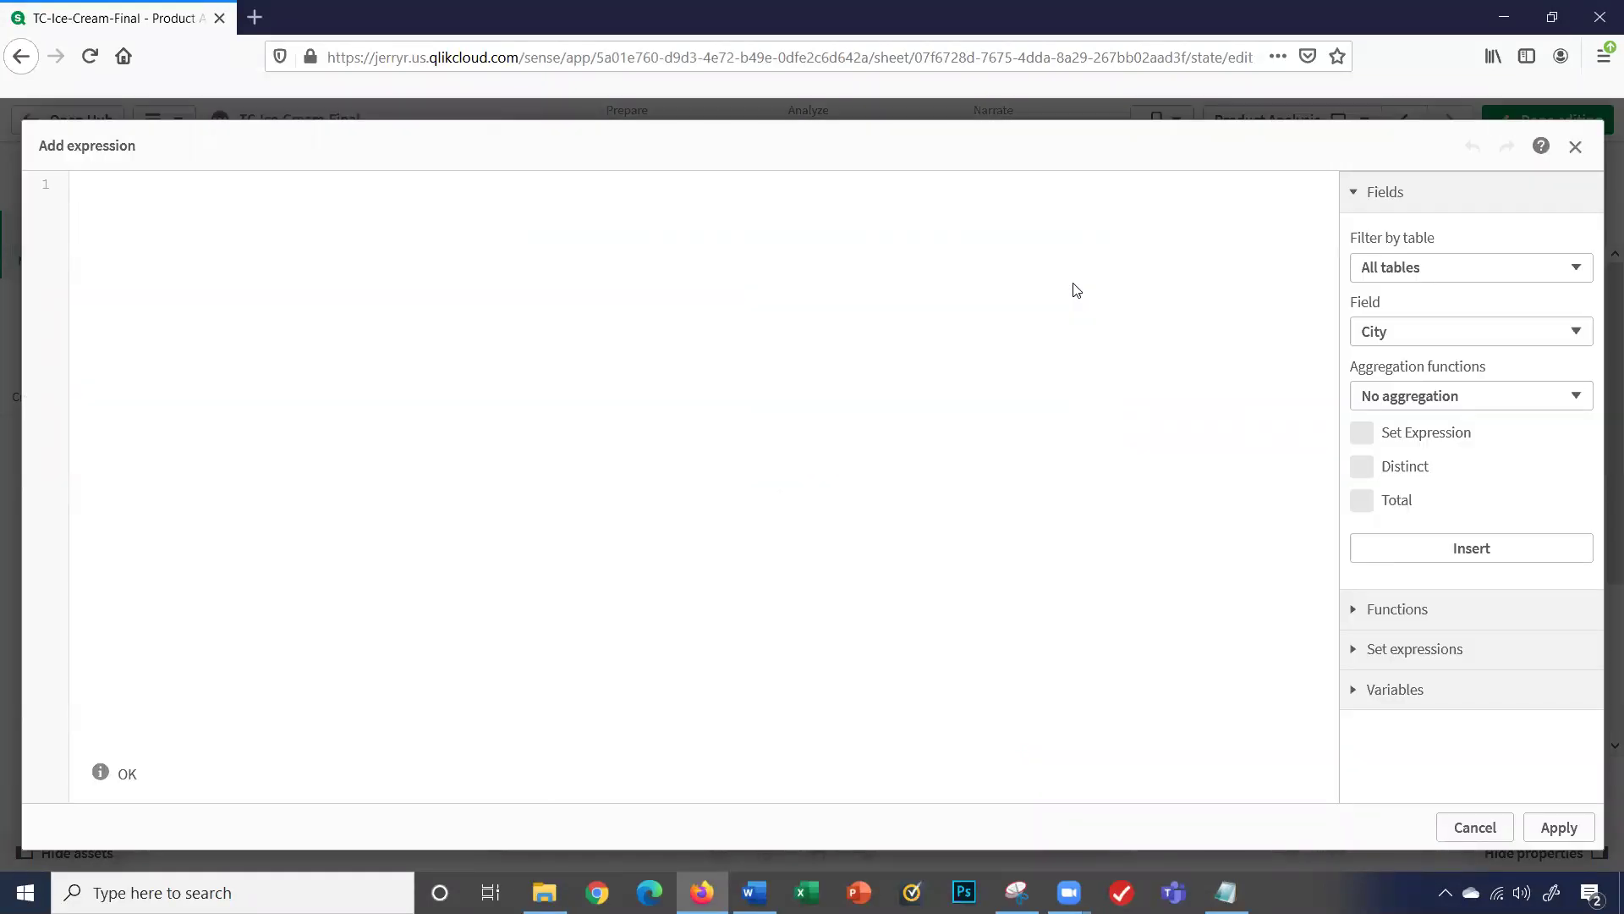
type("flavor")
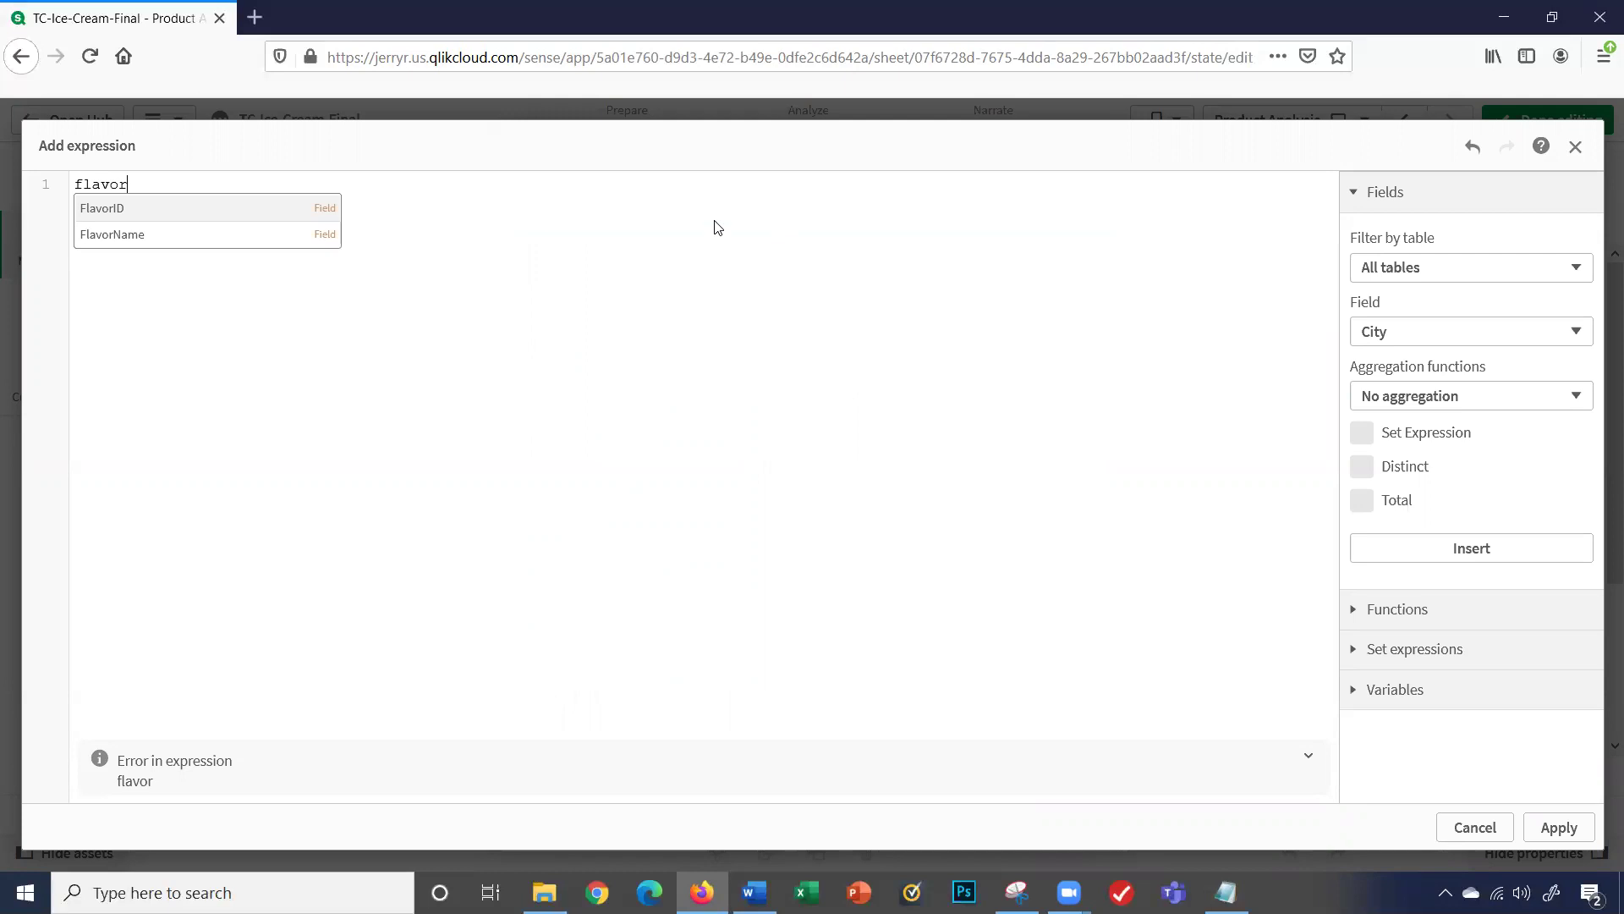
left_click(256, 233)
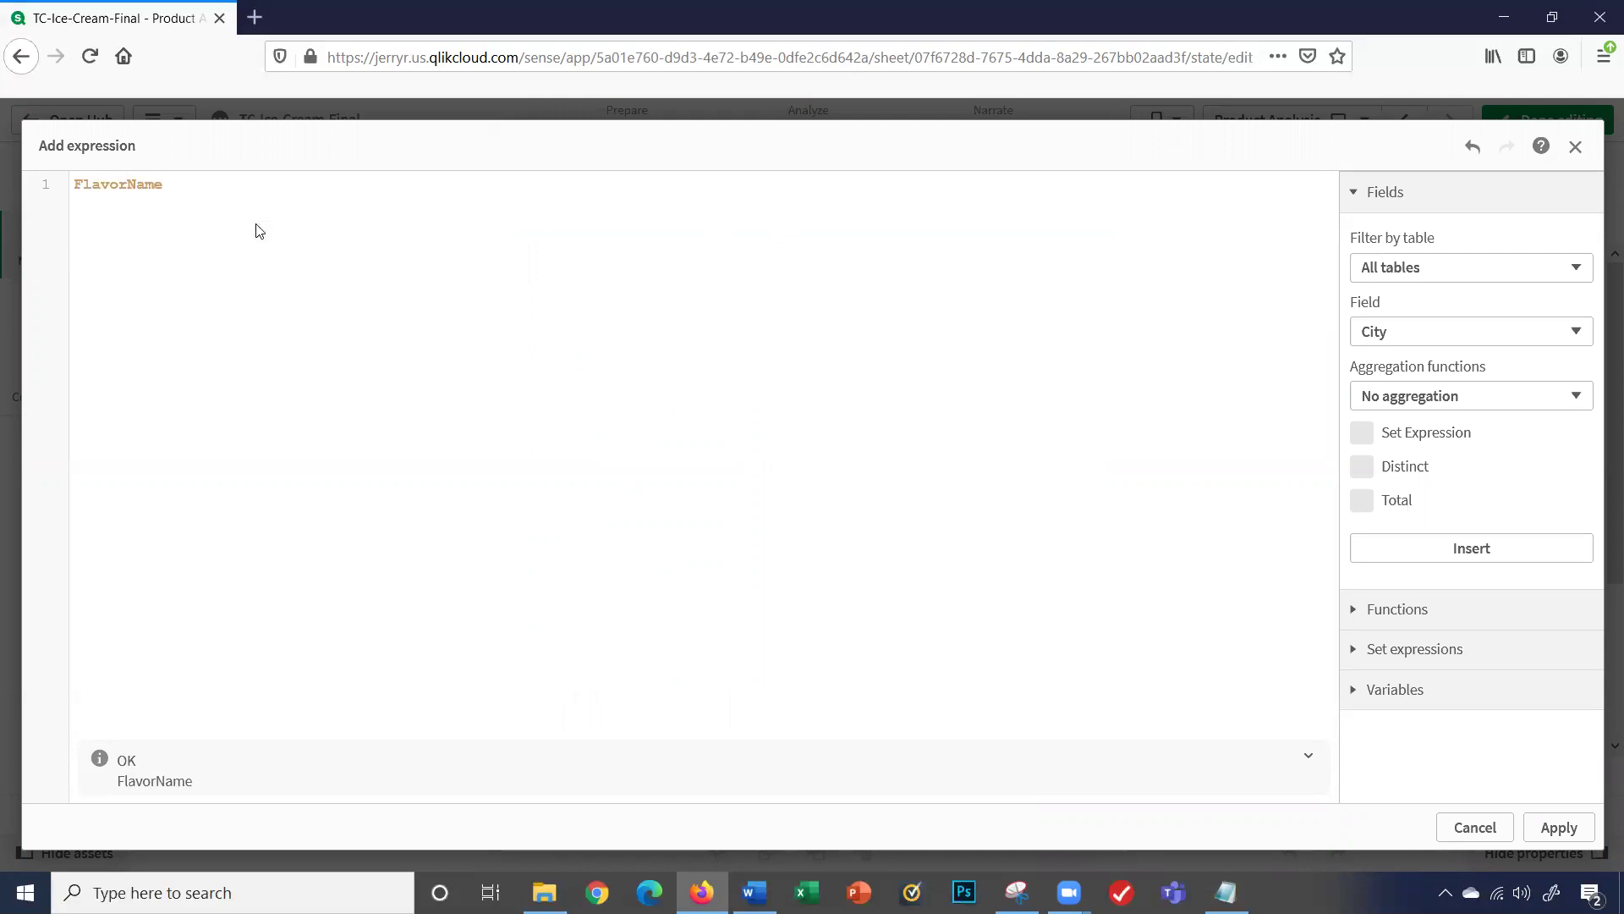
type("&")
type("' - '&Produc")
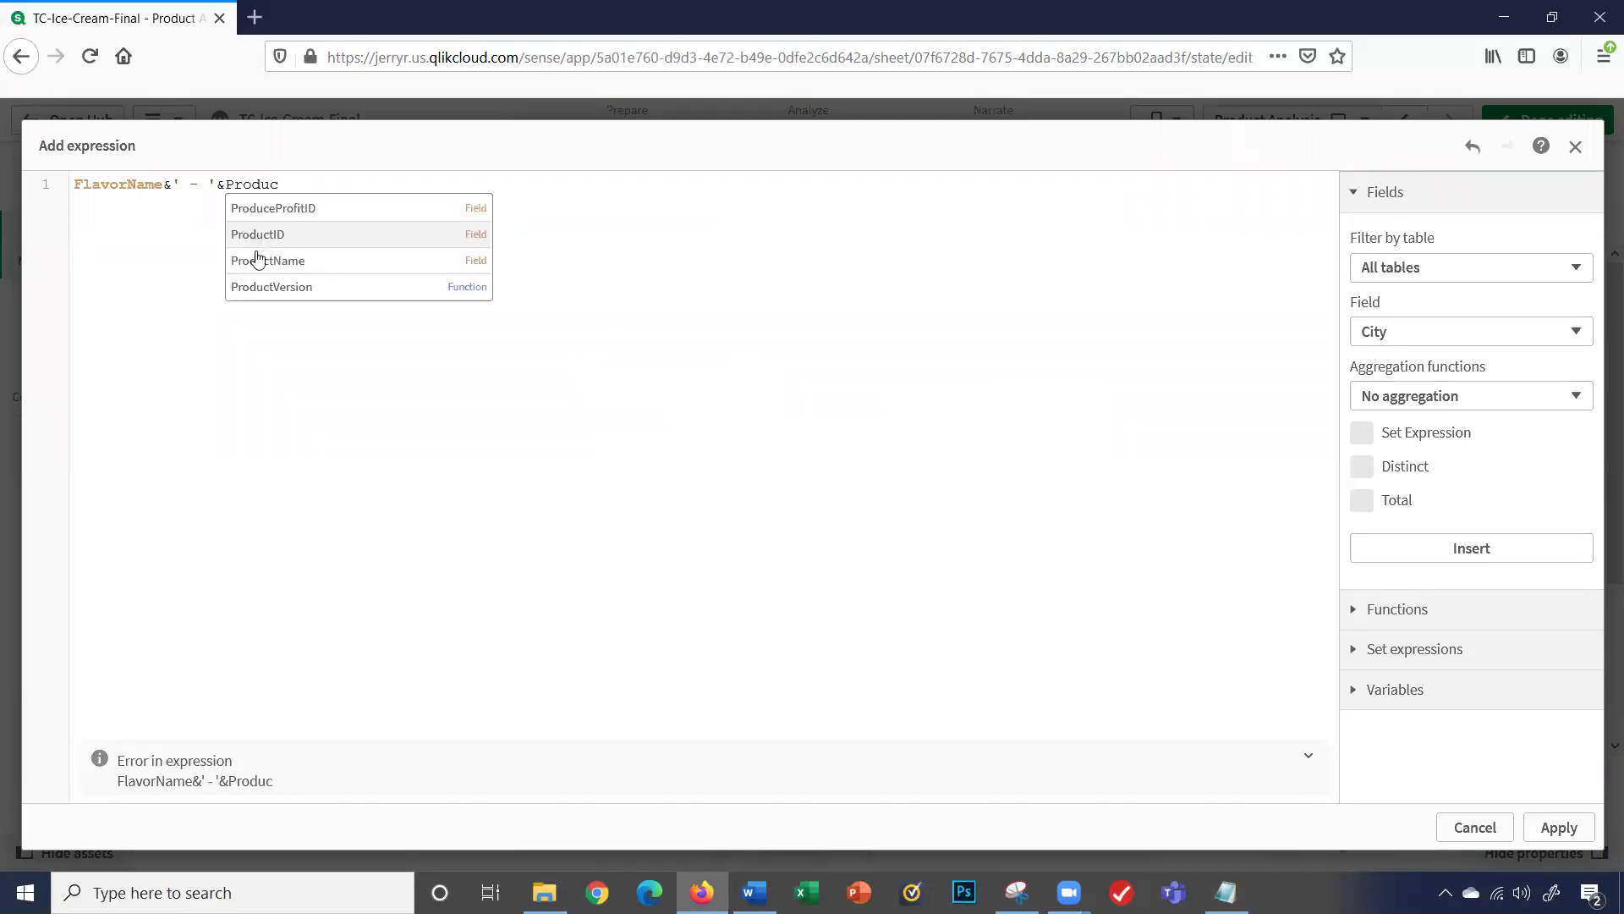
left_click(260, 260)
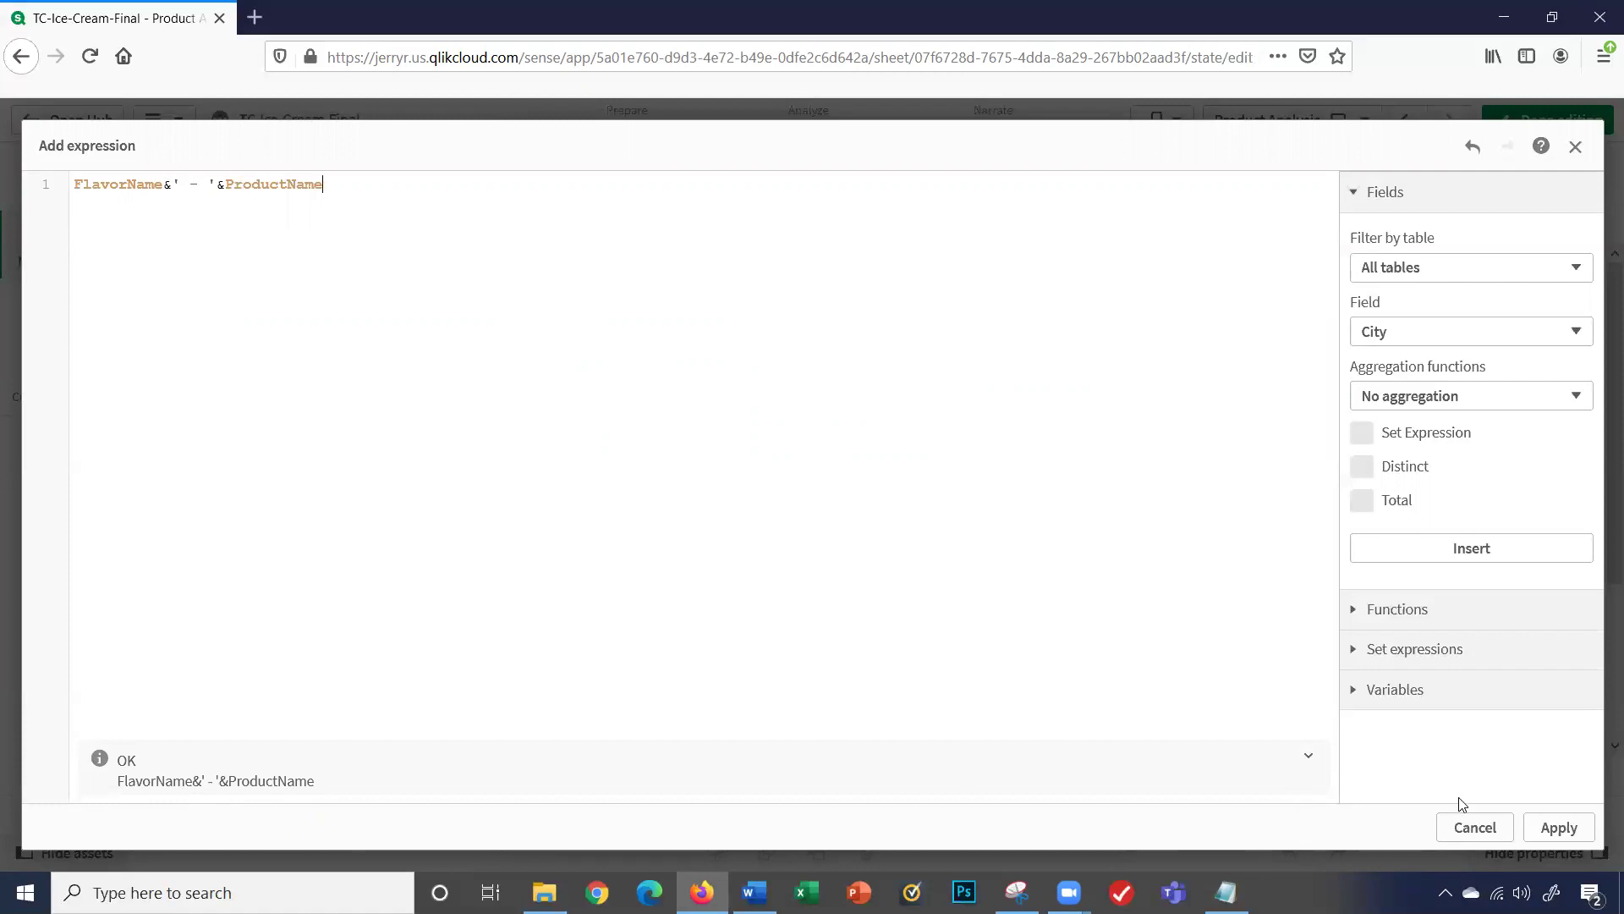
left_click(1531, 831)
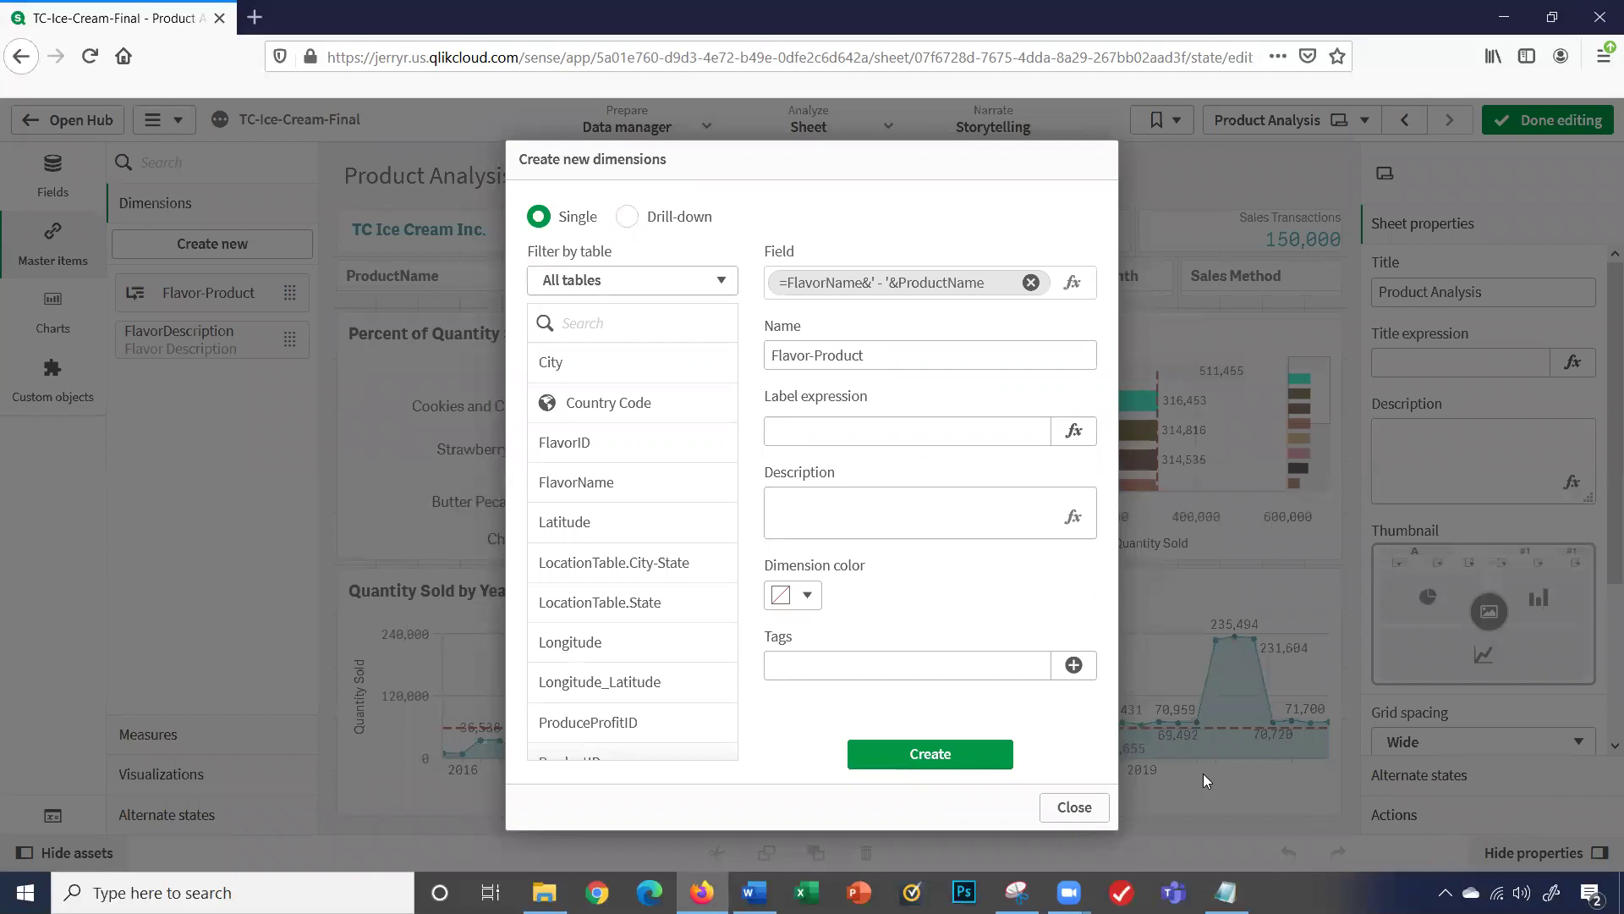
Step: Save the calculated Flavor-Product dimension, then inspect both Flavor-Product dimensions without changing them
left_click(991, 766)
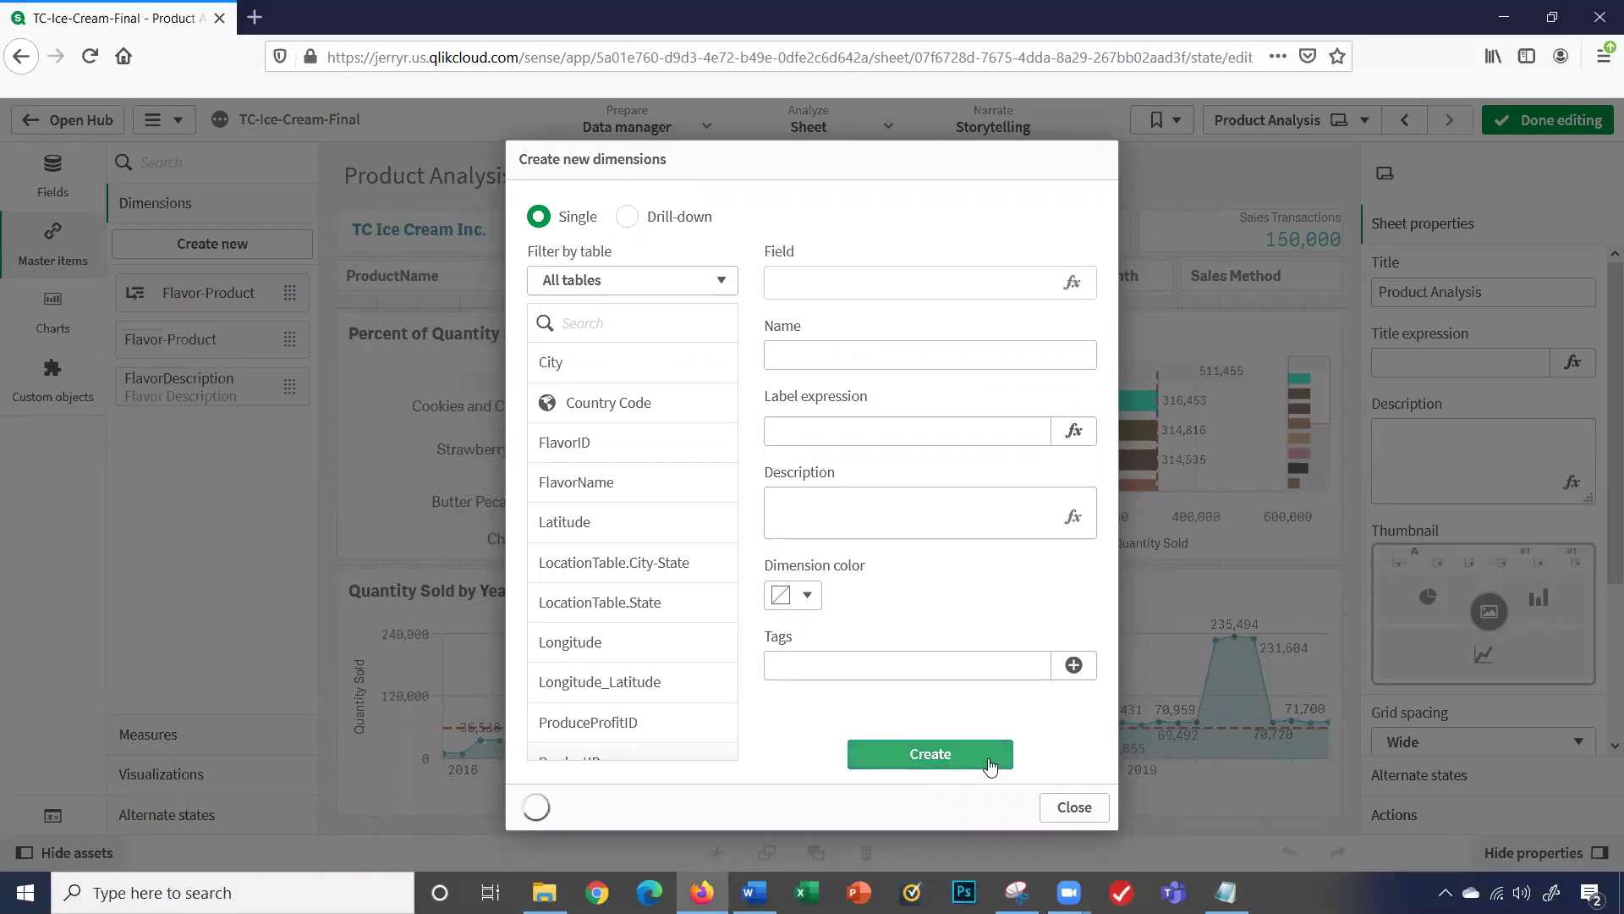
left_click(1075, 808)
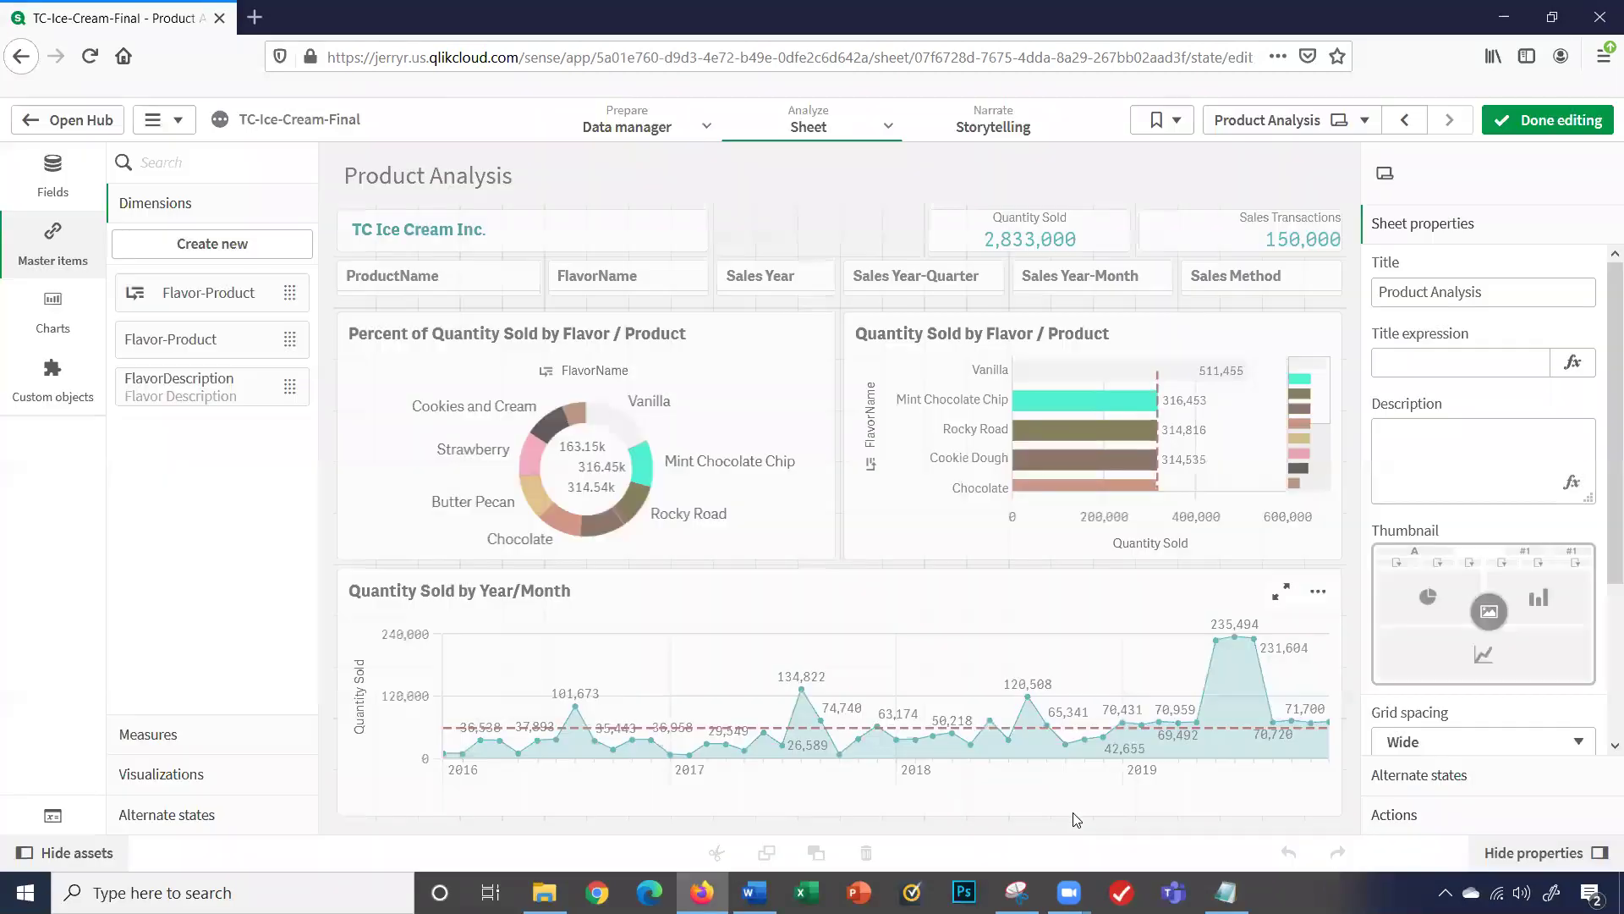
left_click(171, 312)
right_click(171, 311)
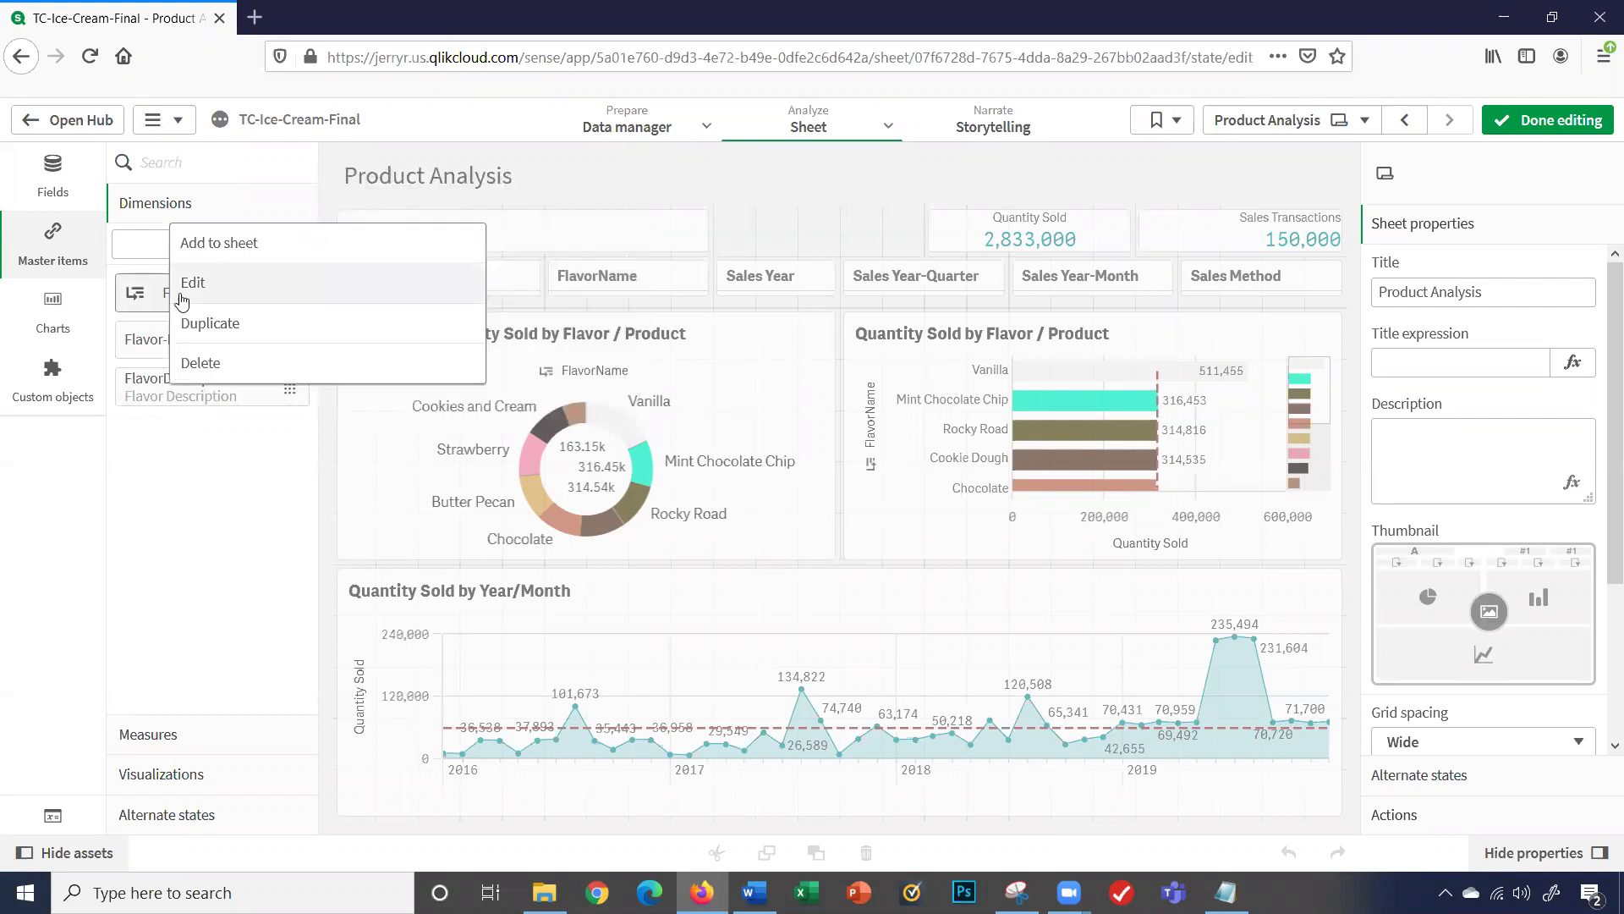
left_click(179, 292)
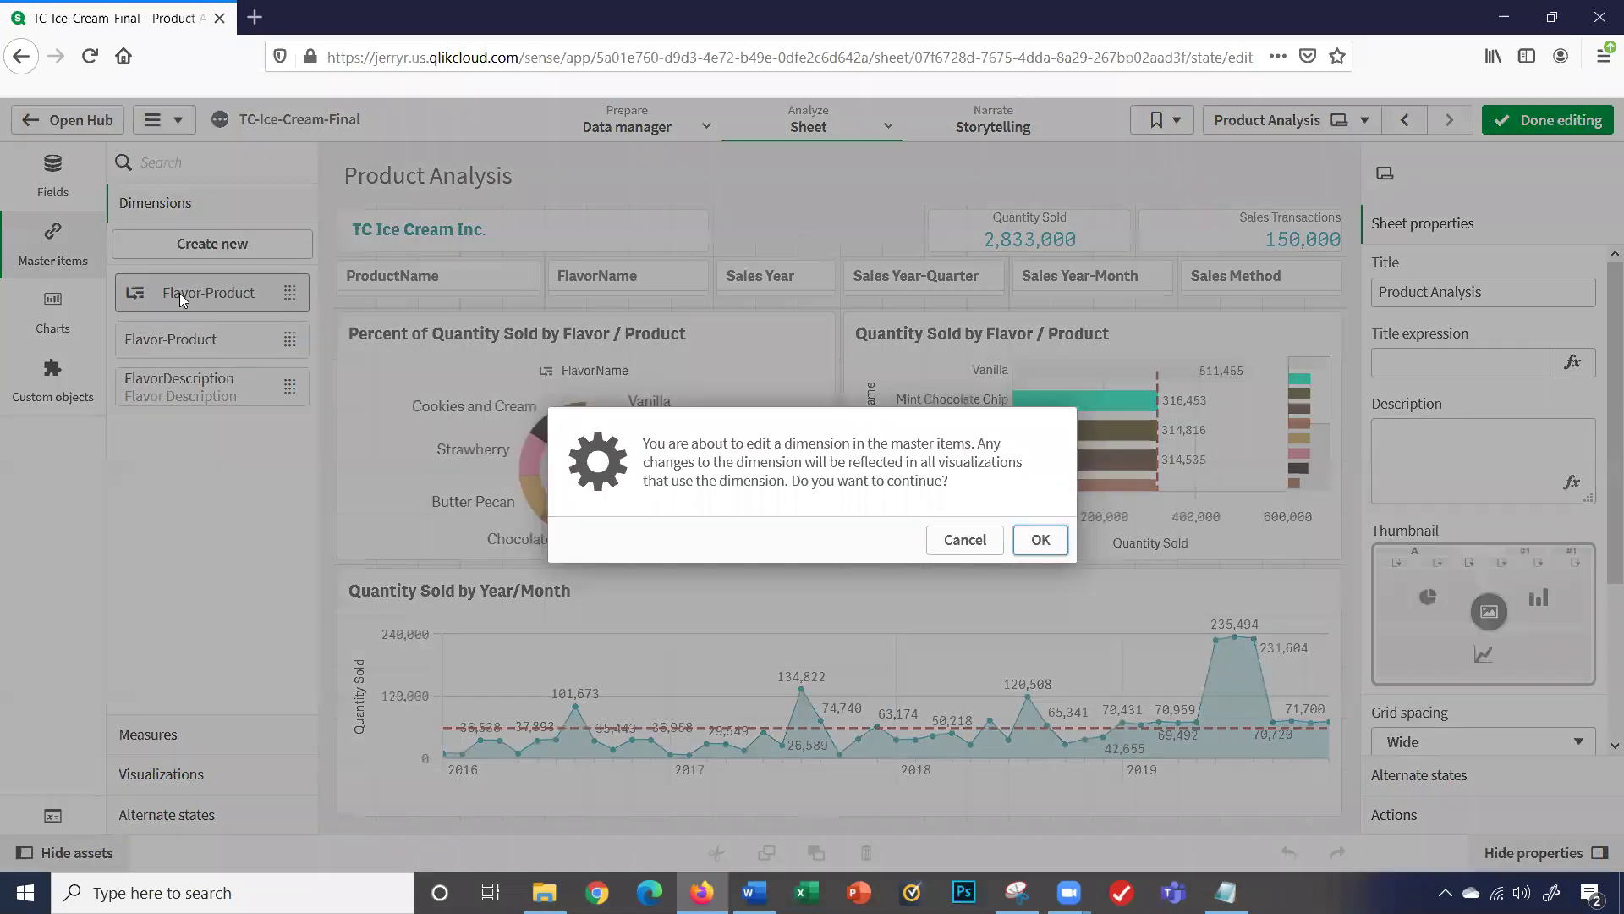
left_click(1027, 546)
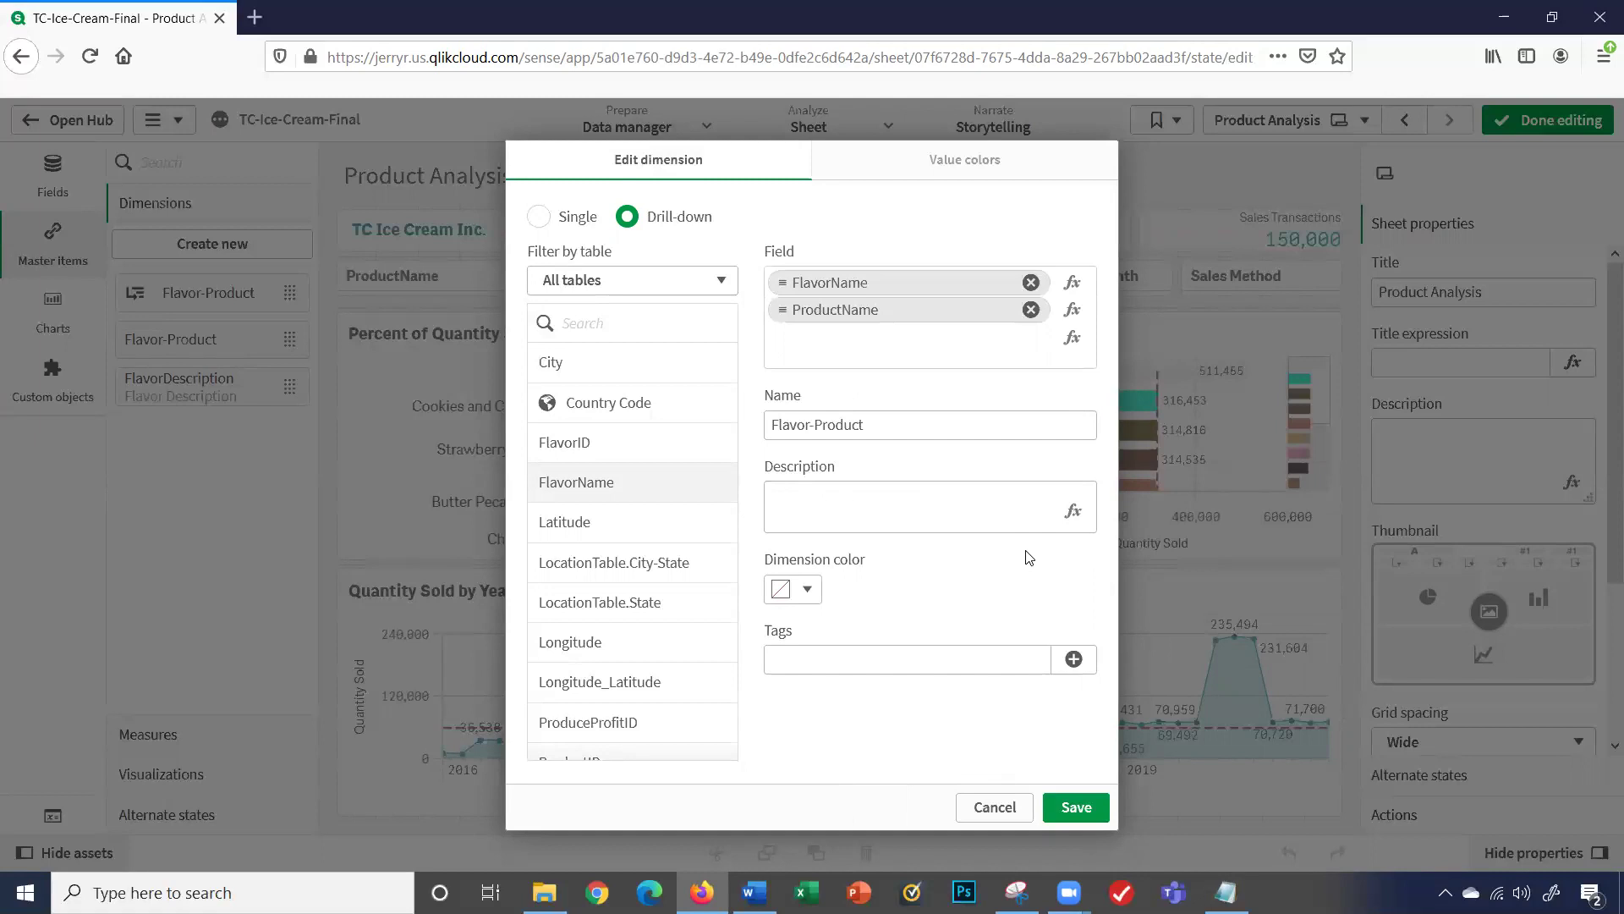
left_click(1005, 810)
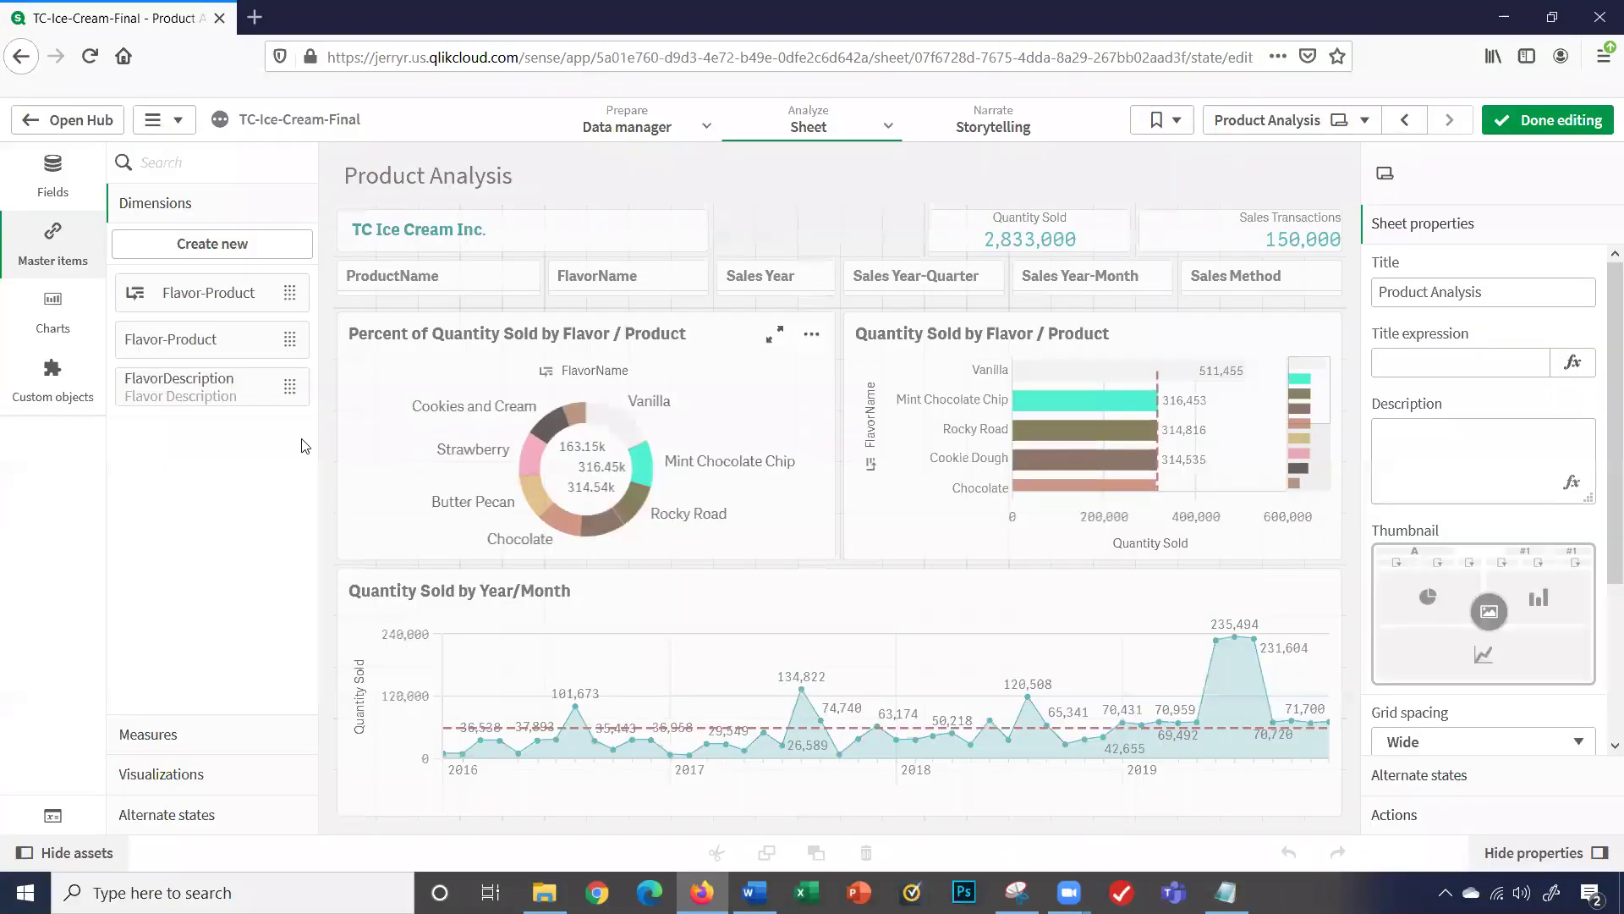
right_click(205, 347)
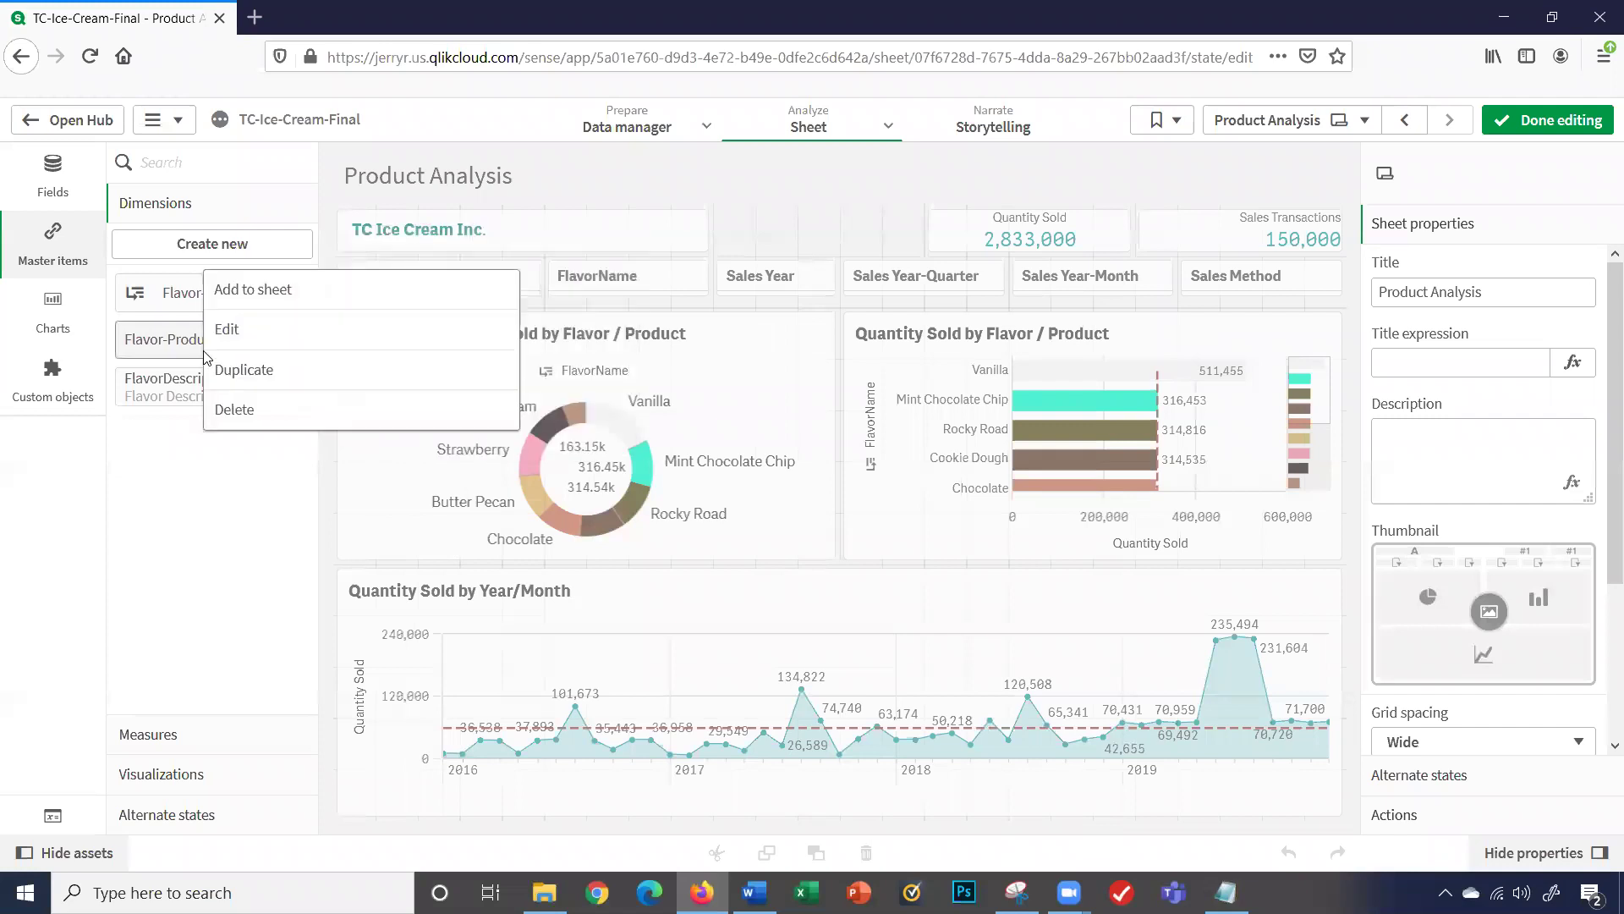
left_click(209, 336)
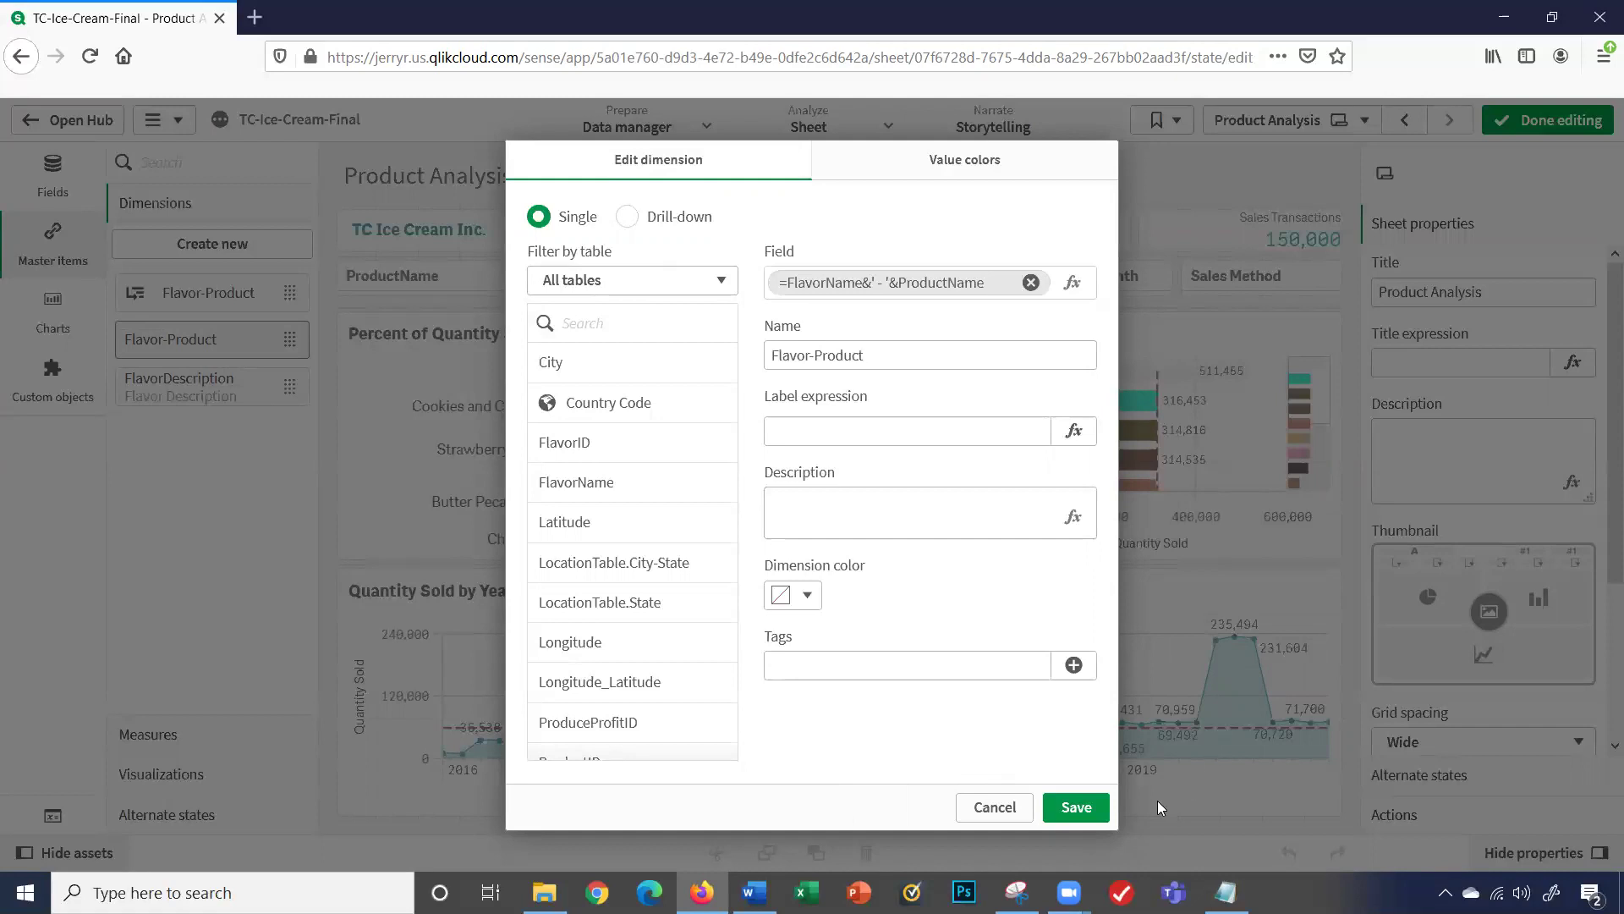
left_click(1015, 814)
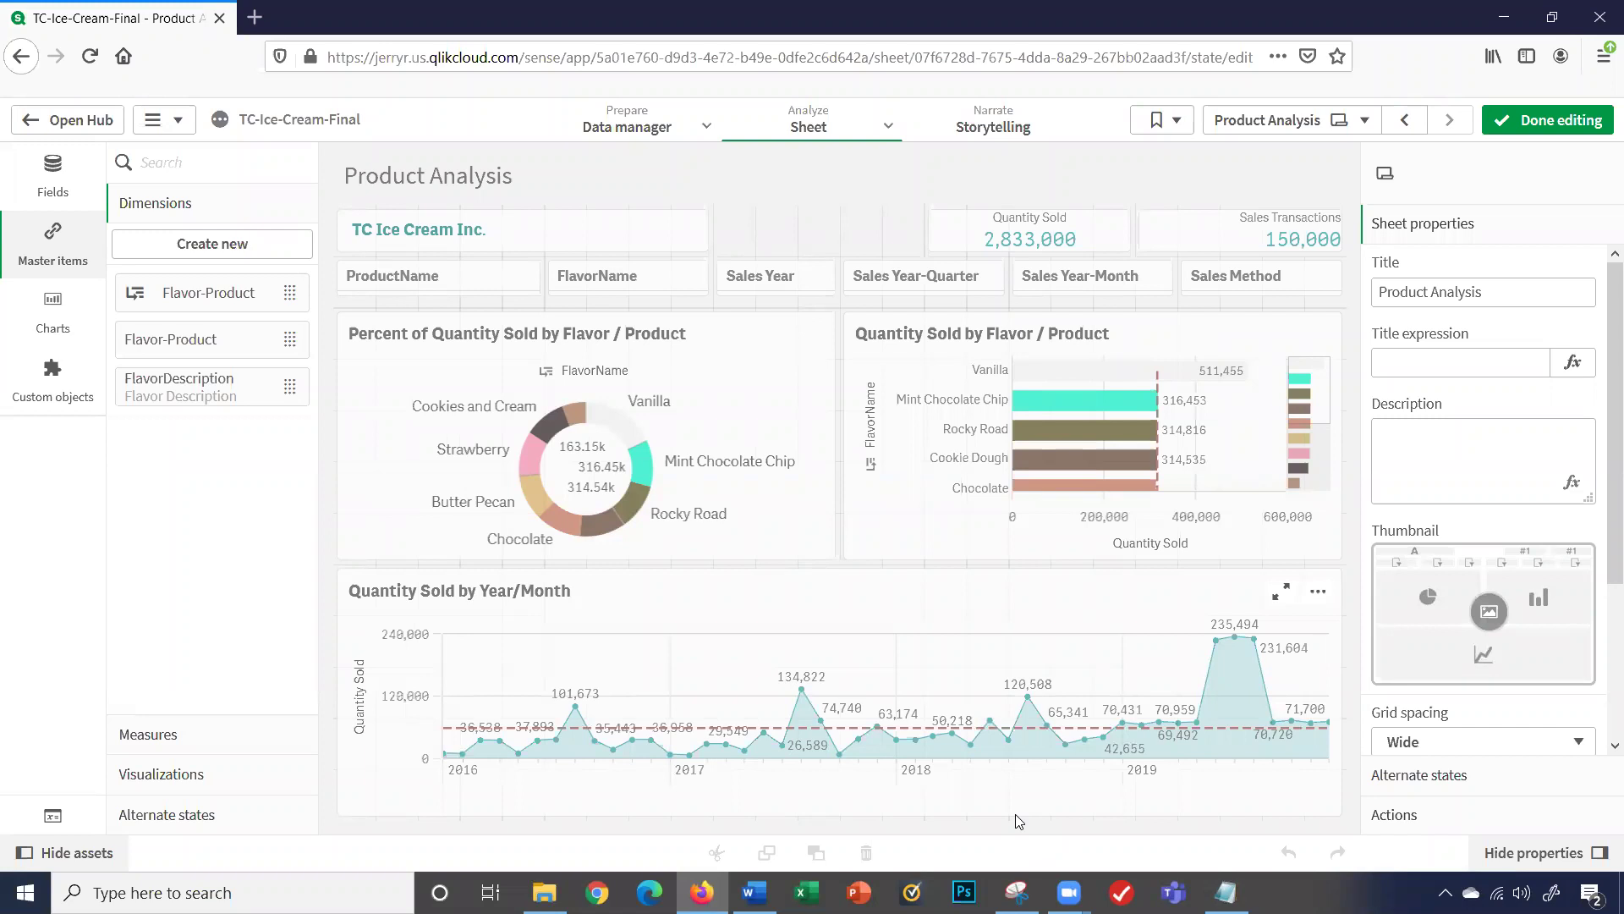
left_click(795, 448)
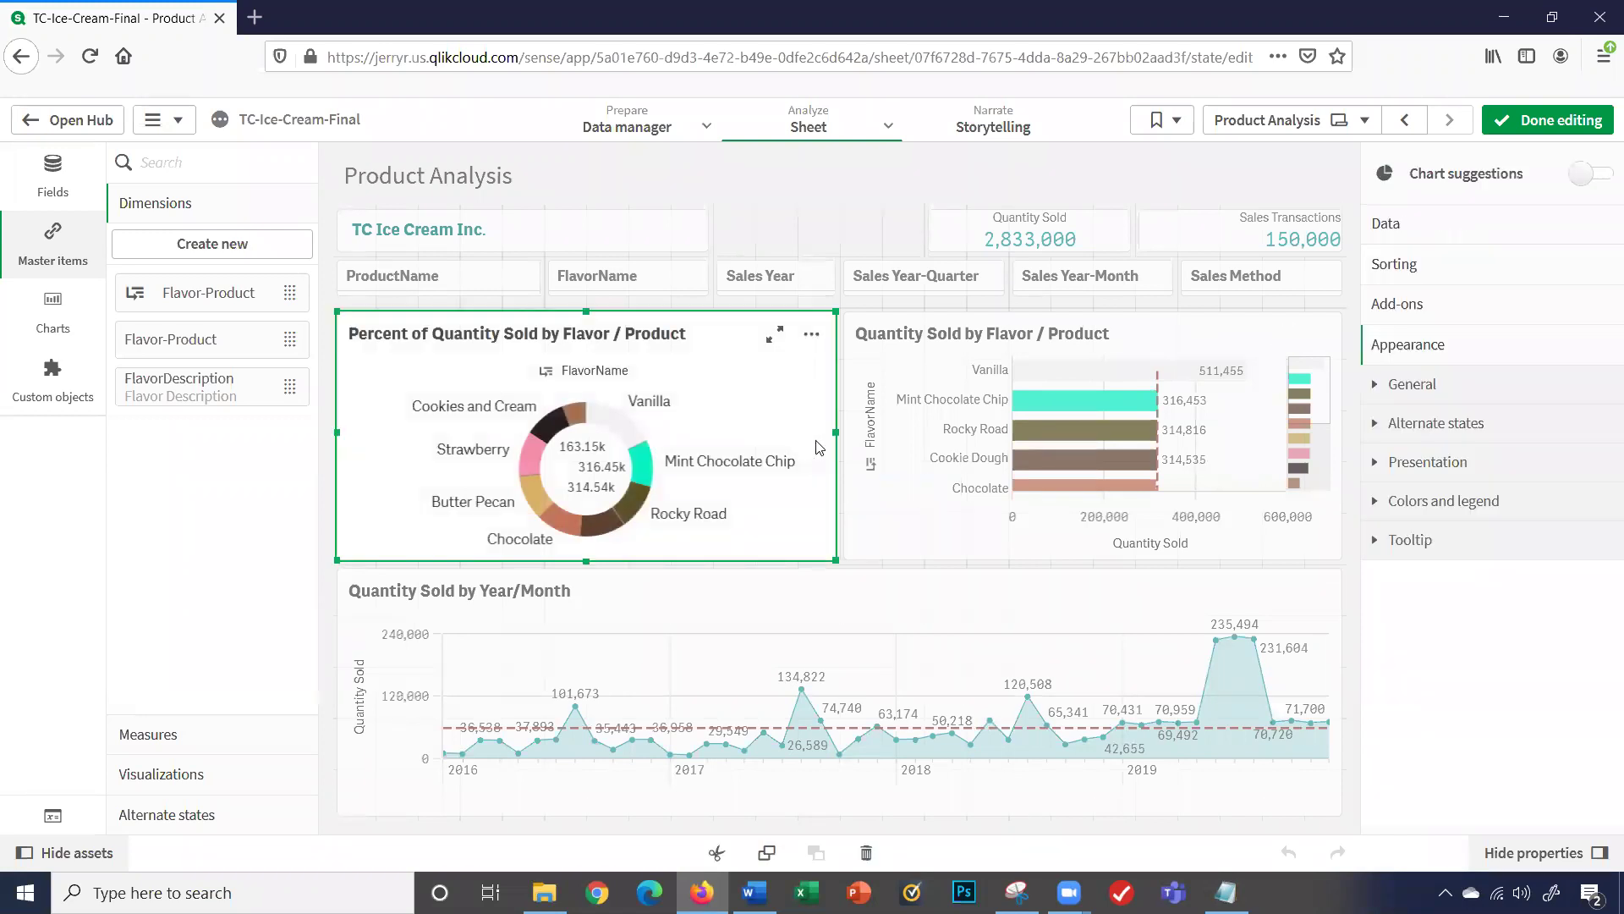
left_click_drag(835, 431, 622, 409)
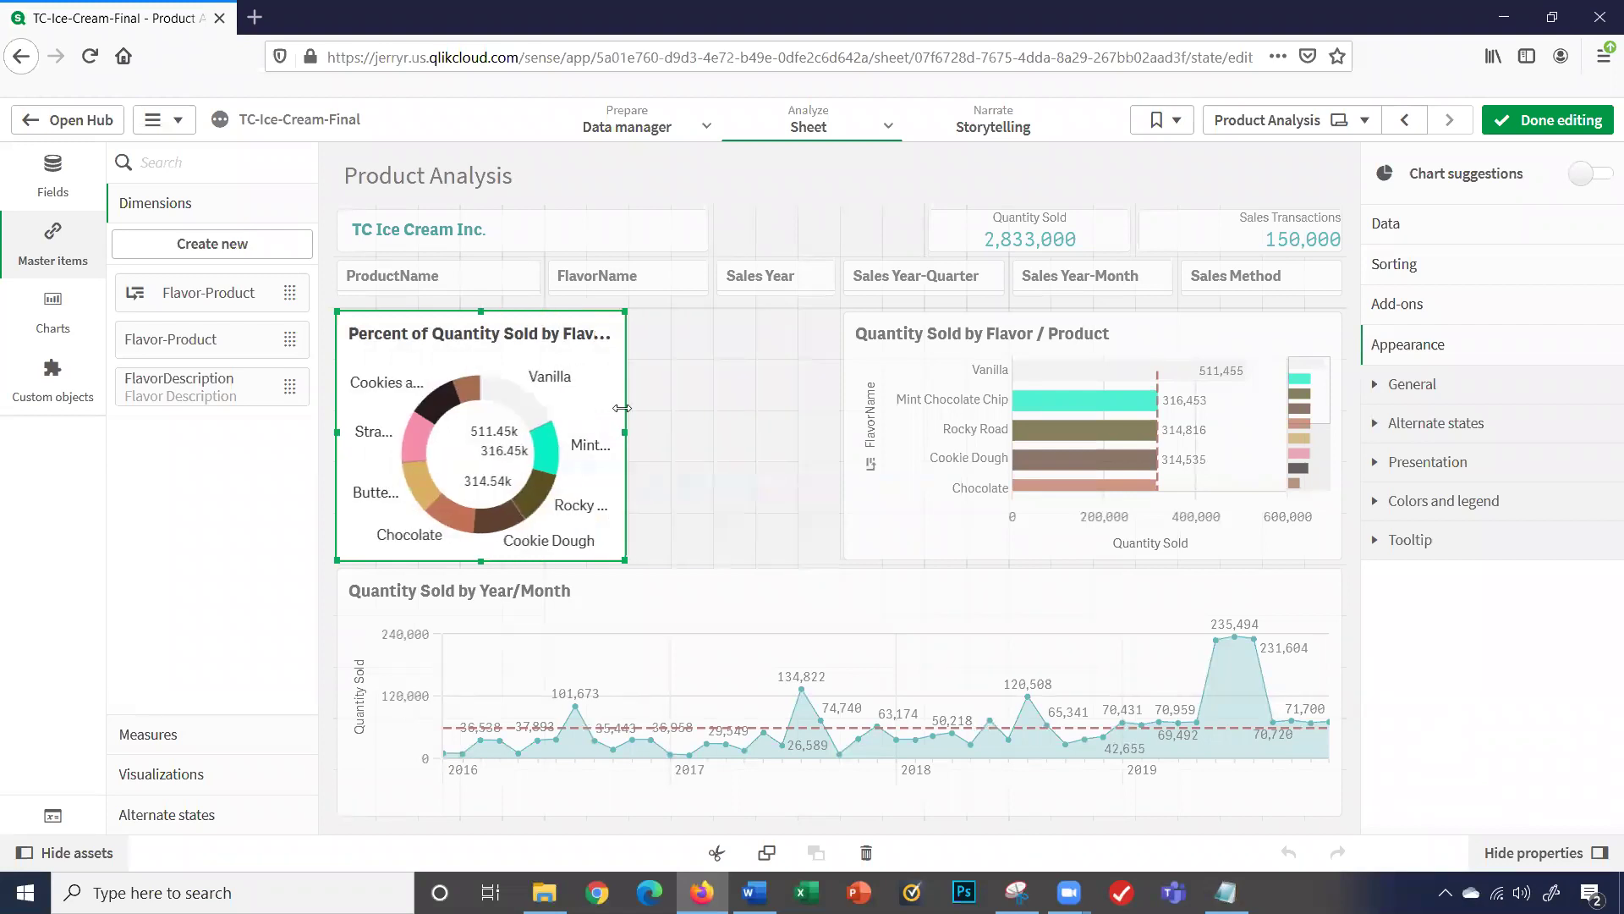
left_click(846, 486)
left_click_drag(843, 433, 976, 423)
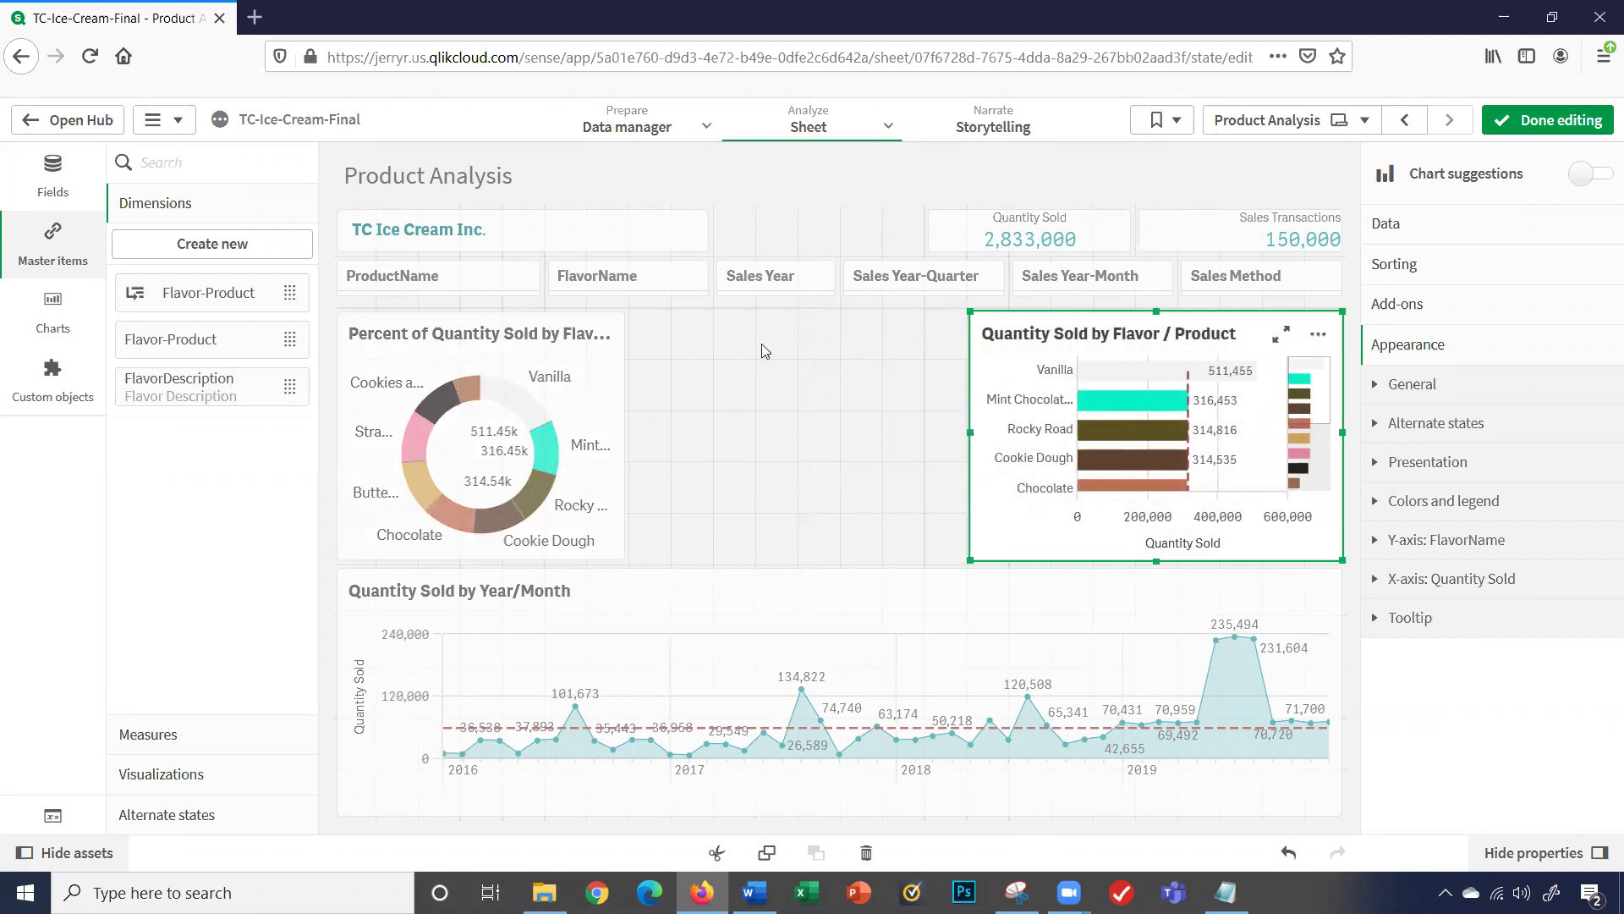
Step: Place a bar chart between the top charts, enlarge it, and title it 'Flavor - Product'
left_click(53, 314)
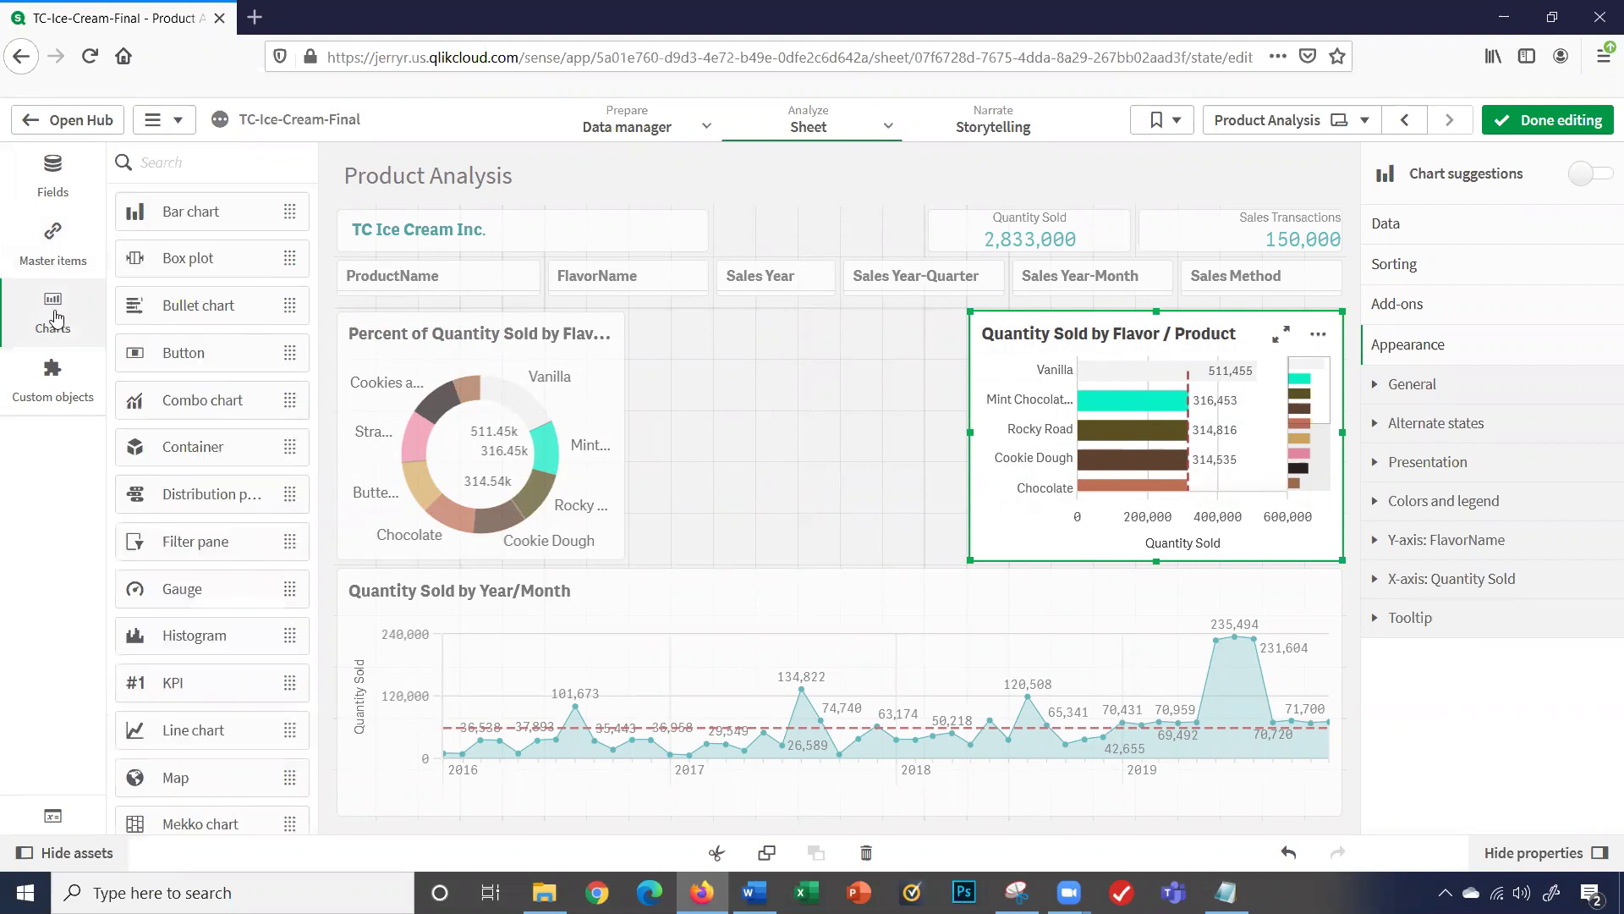
left_click(141, 224)
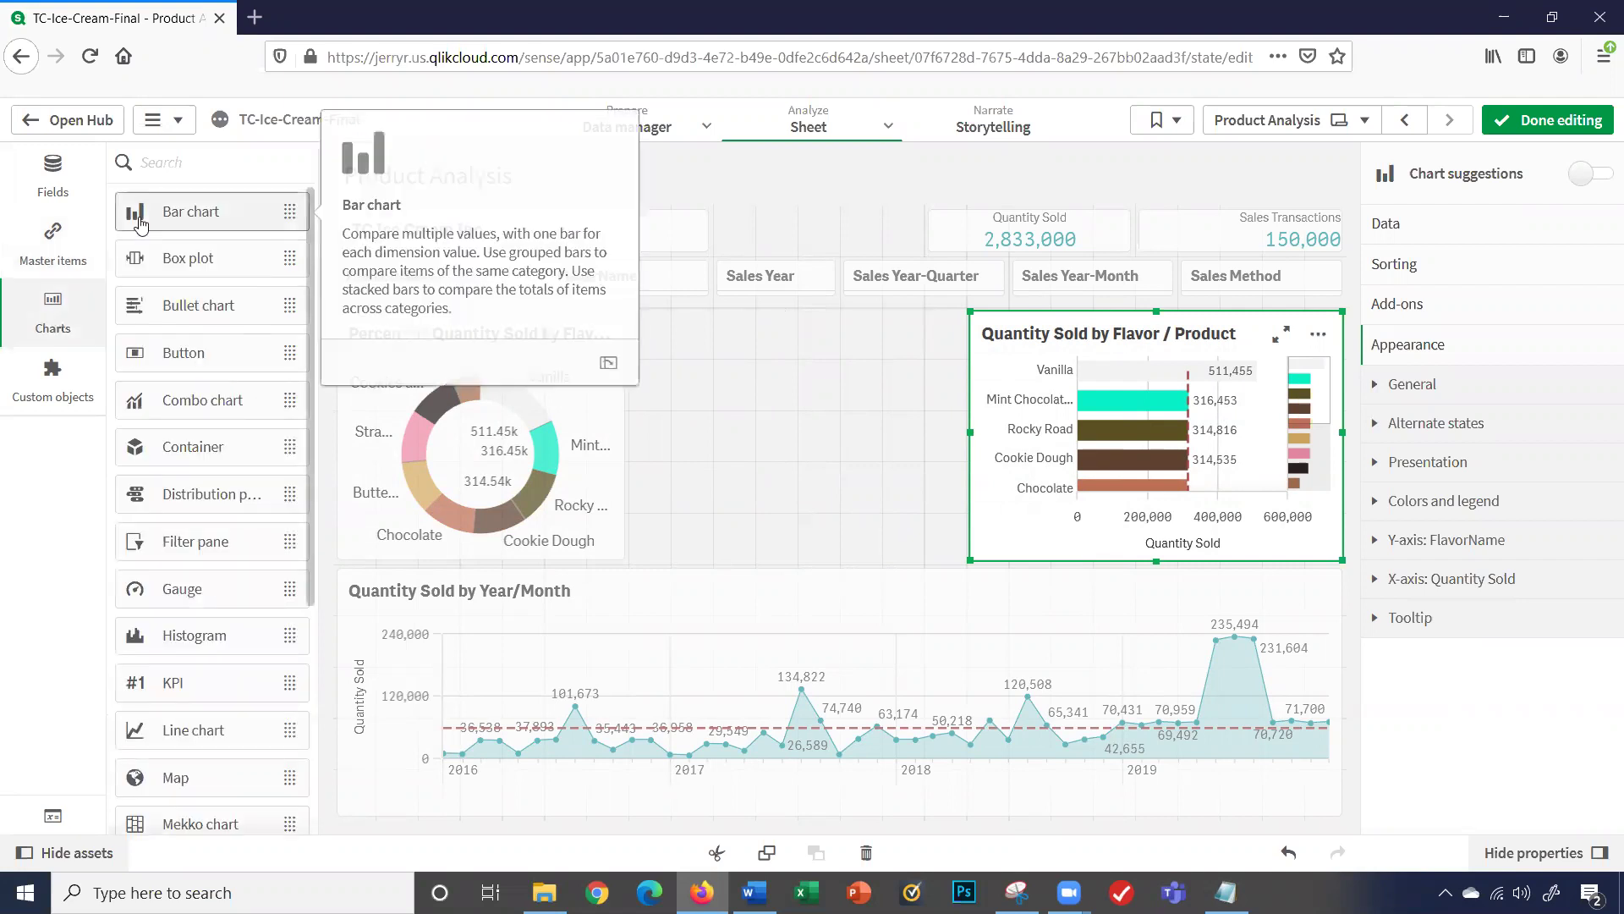
left_click_drag(140, 224, 734, 410)
left_click_drag(825, 501, 961, 554)
left_click(721, 333)
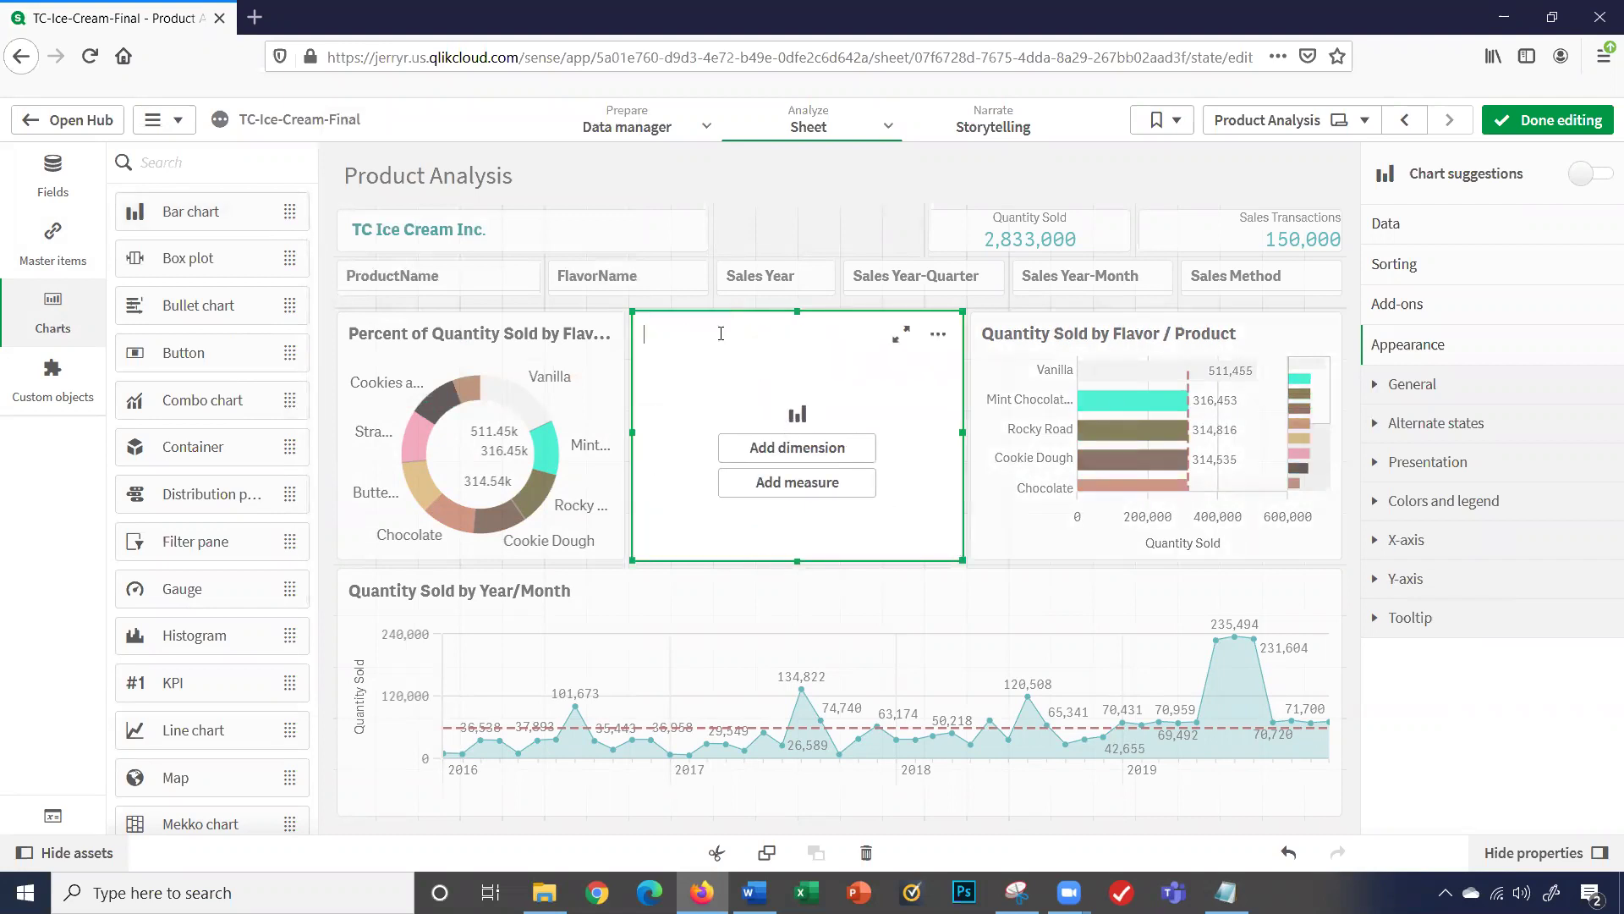
type("Flavor - Product")
left_click(810, 447)
Step: Give the chart dimension Flavor-Product and measure Sum(QuantitySold)
left_click(809, 447)
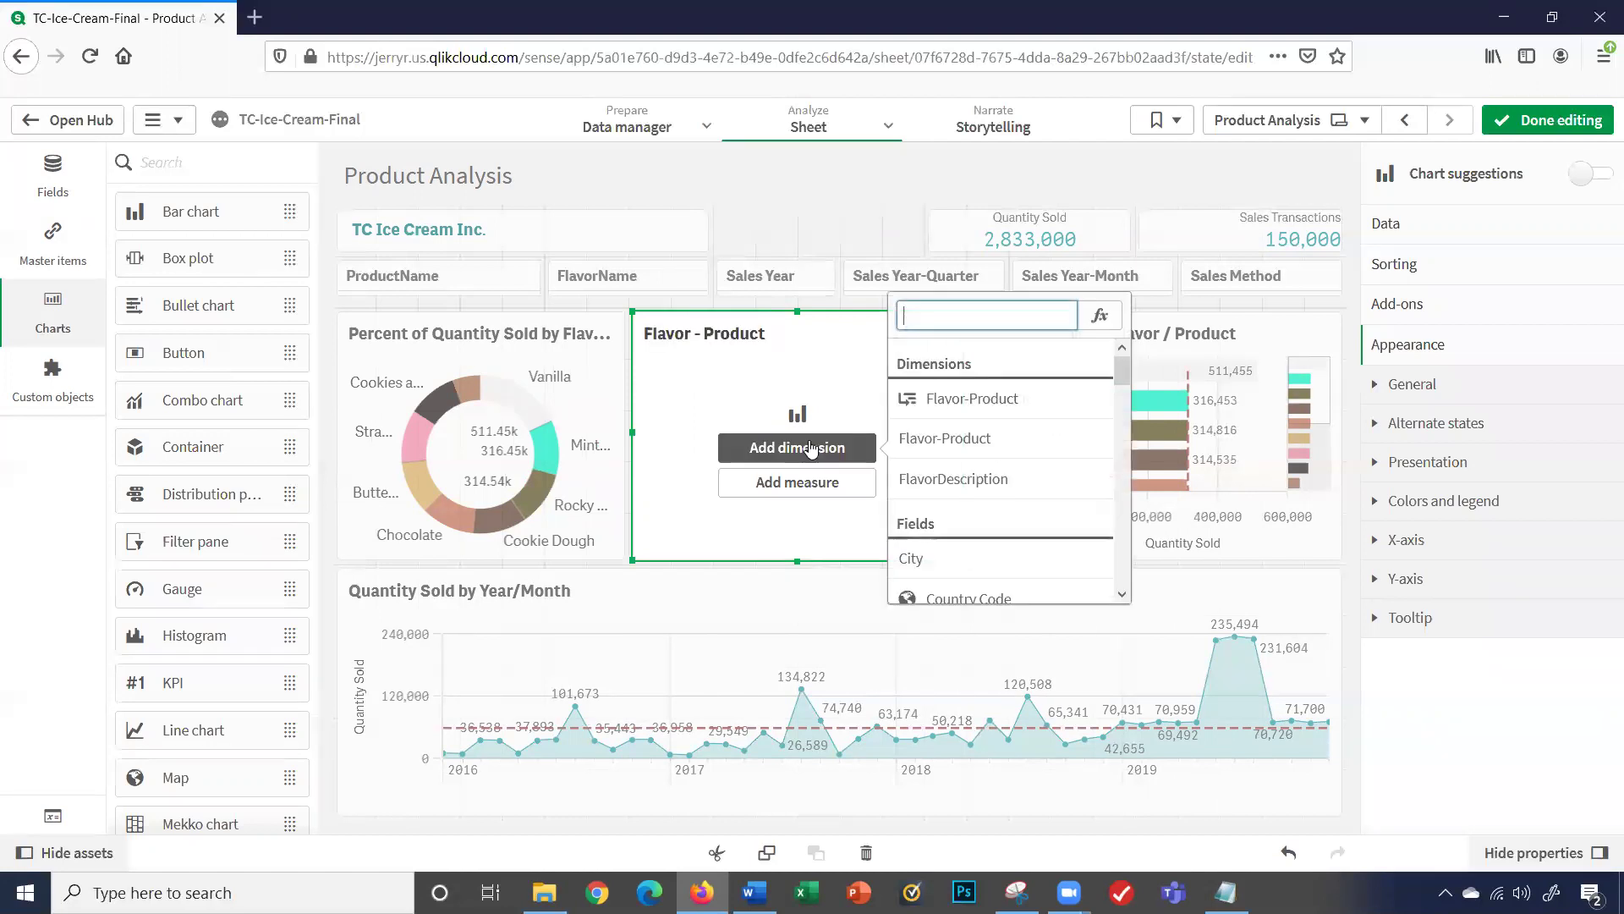
left_click(918, 452)
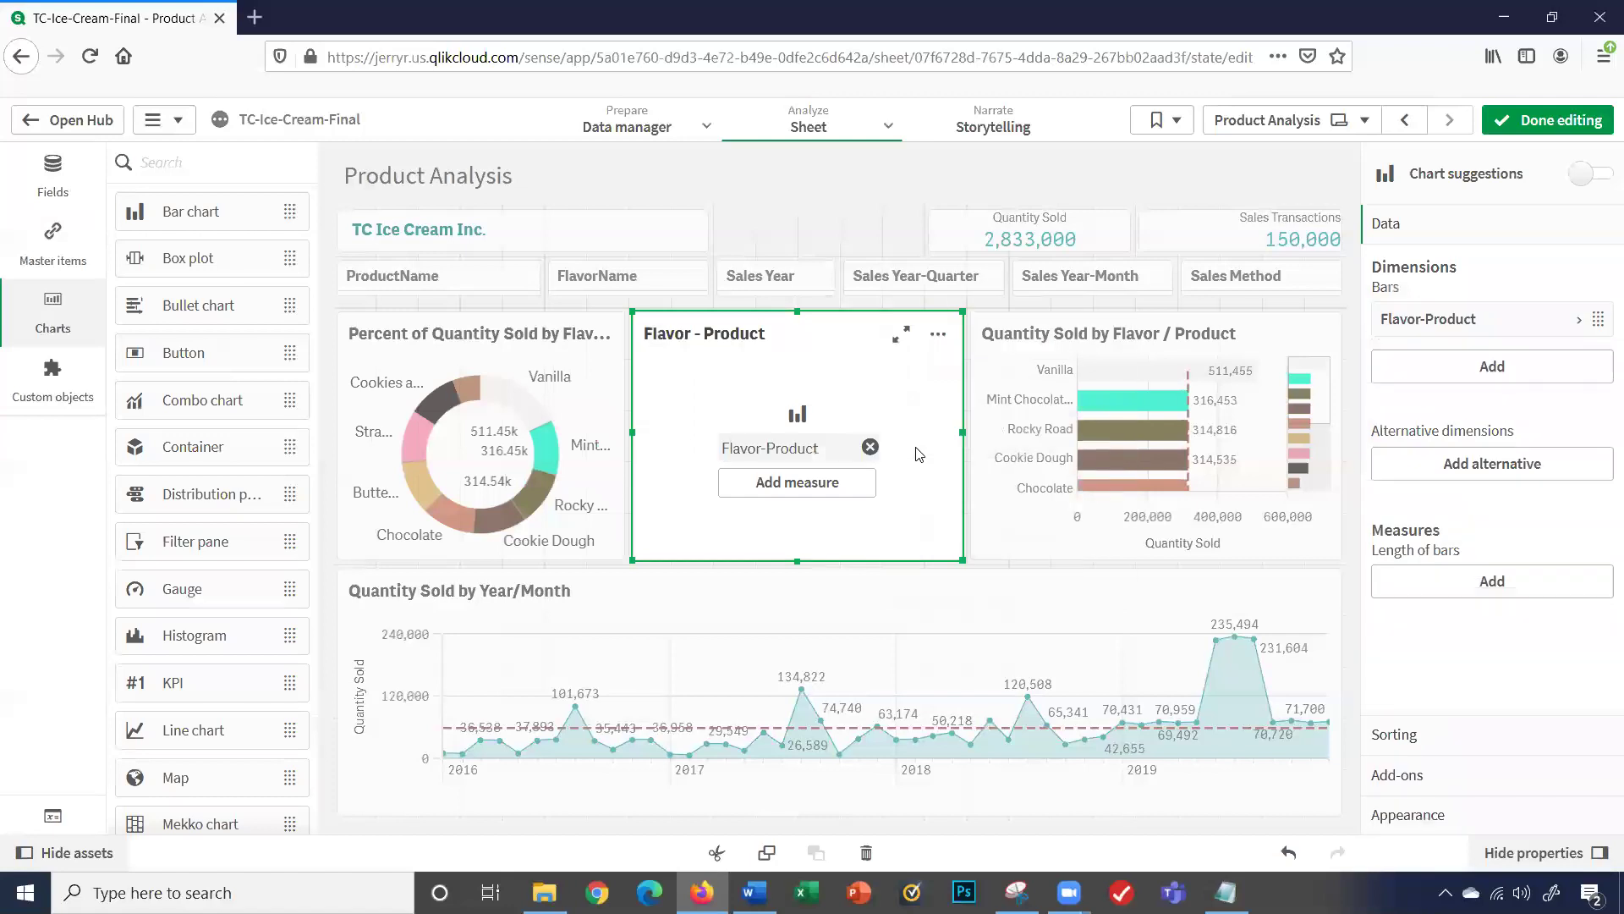
left_click(850, 483)
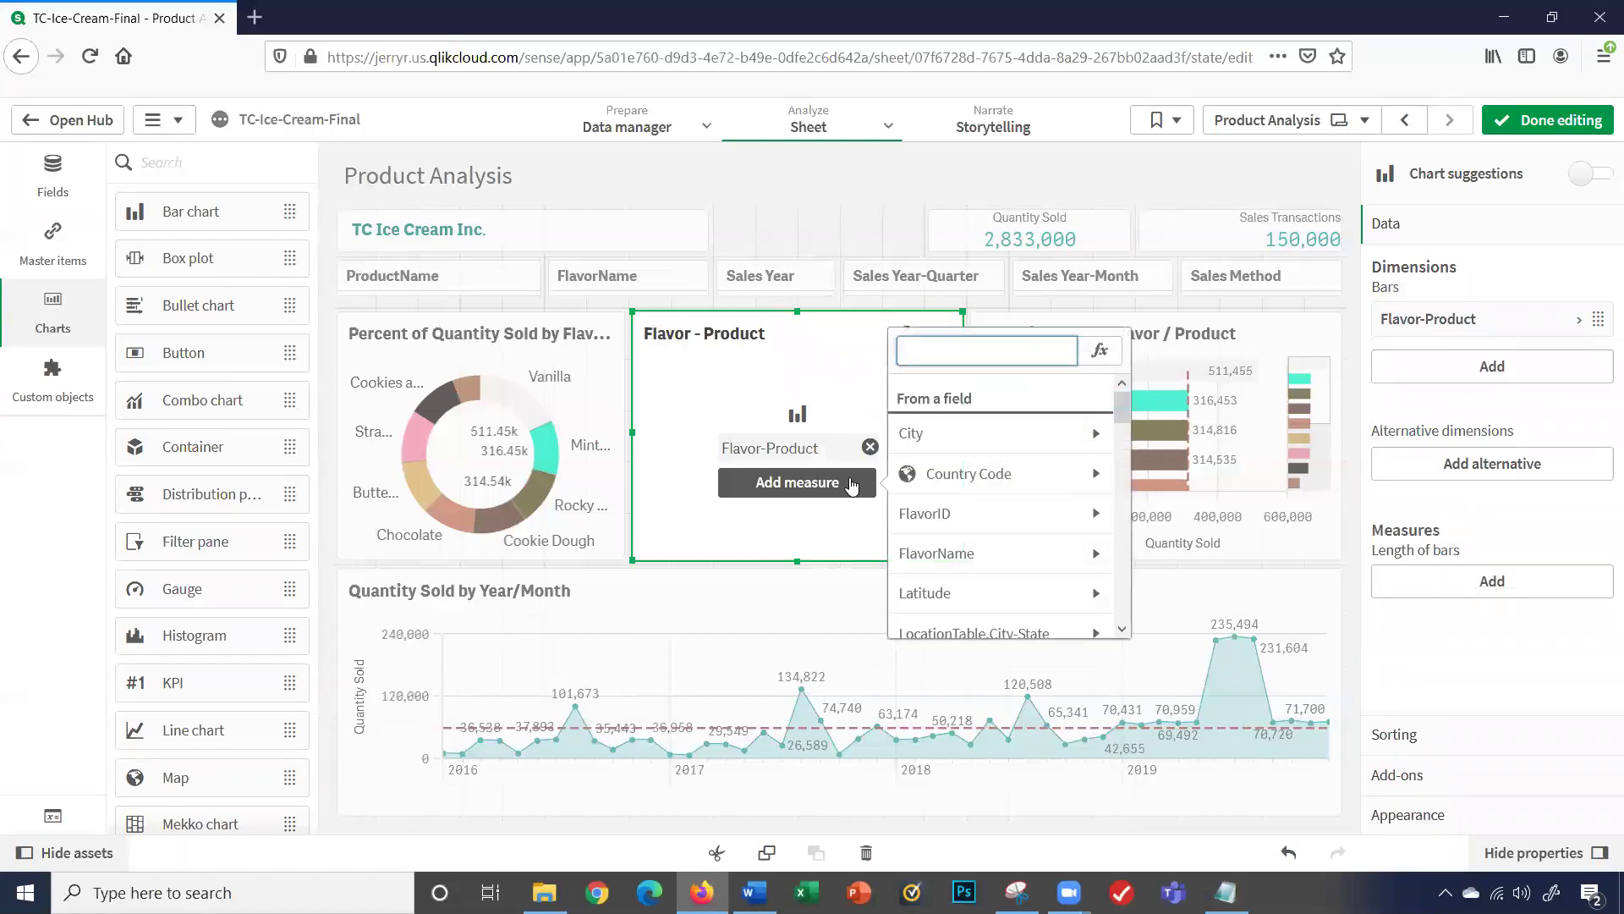
type("quan")
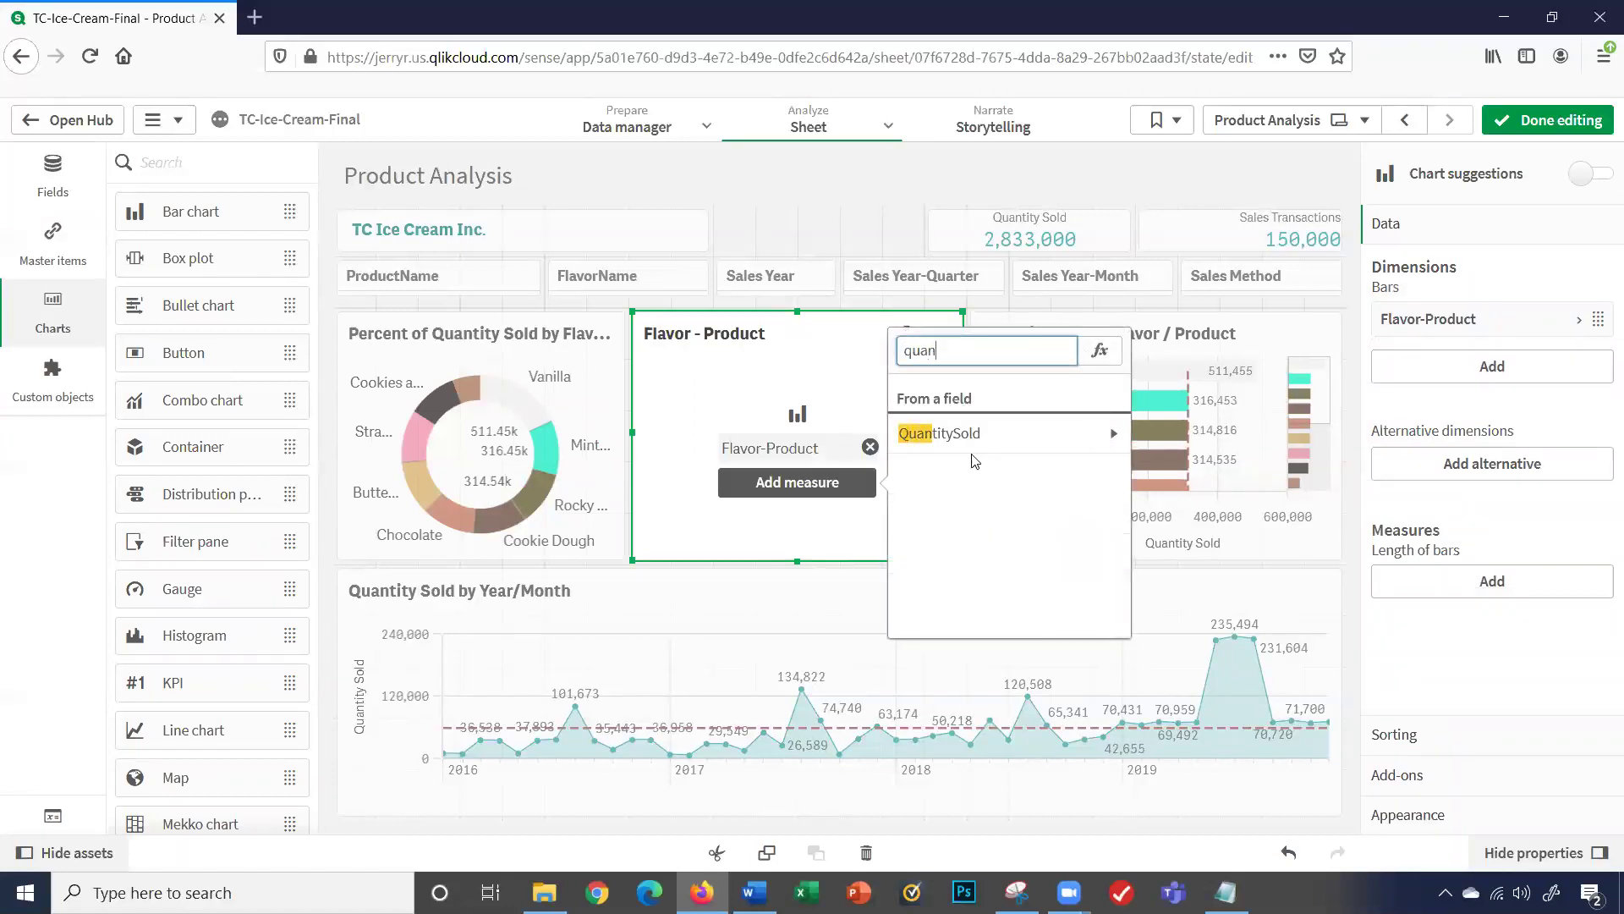
left_click(971, 446)
left_click(968, 439)
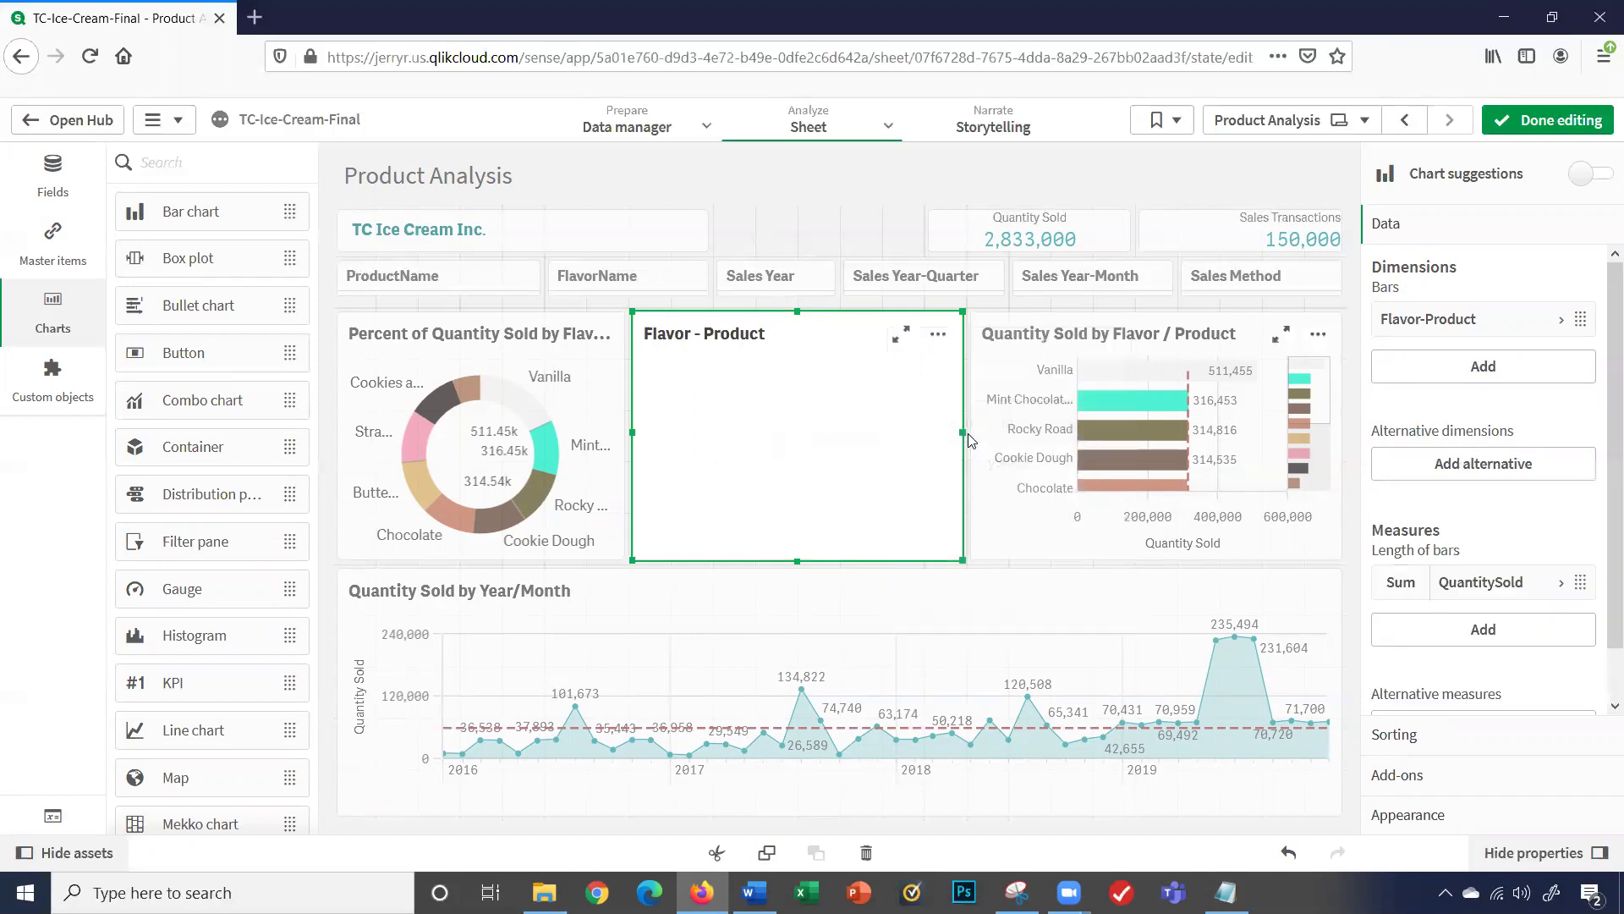
Step: Make the Flavor - Product bars horizontal and turn on value labels
left_click(1426, 815)
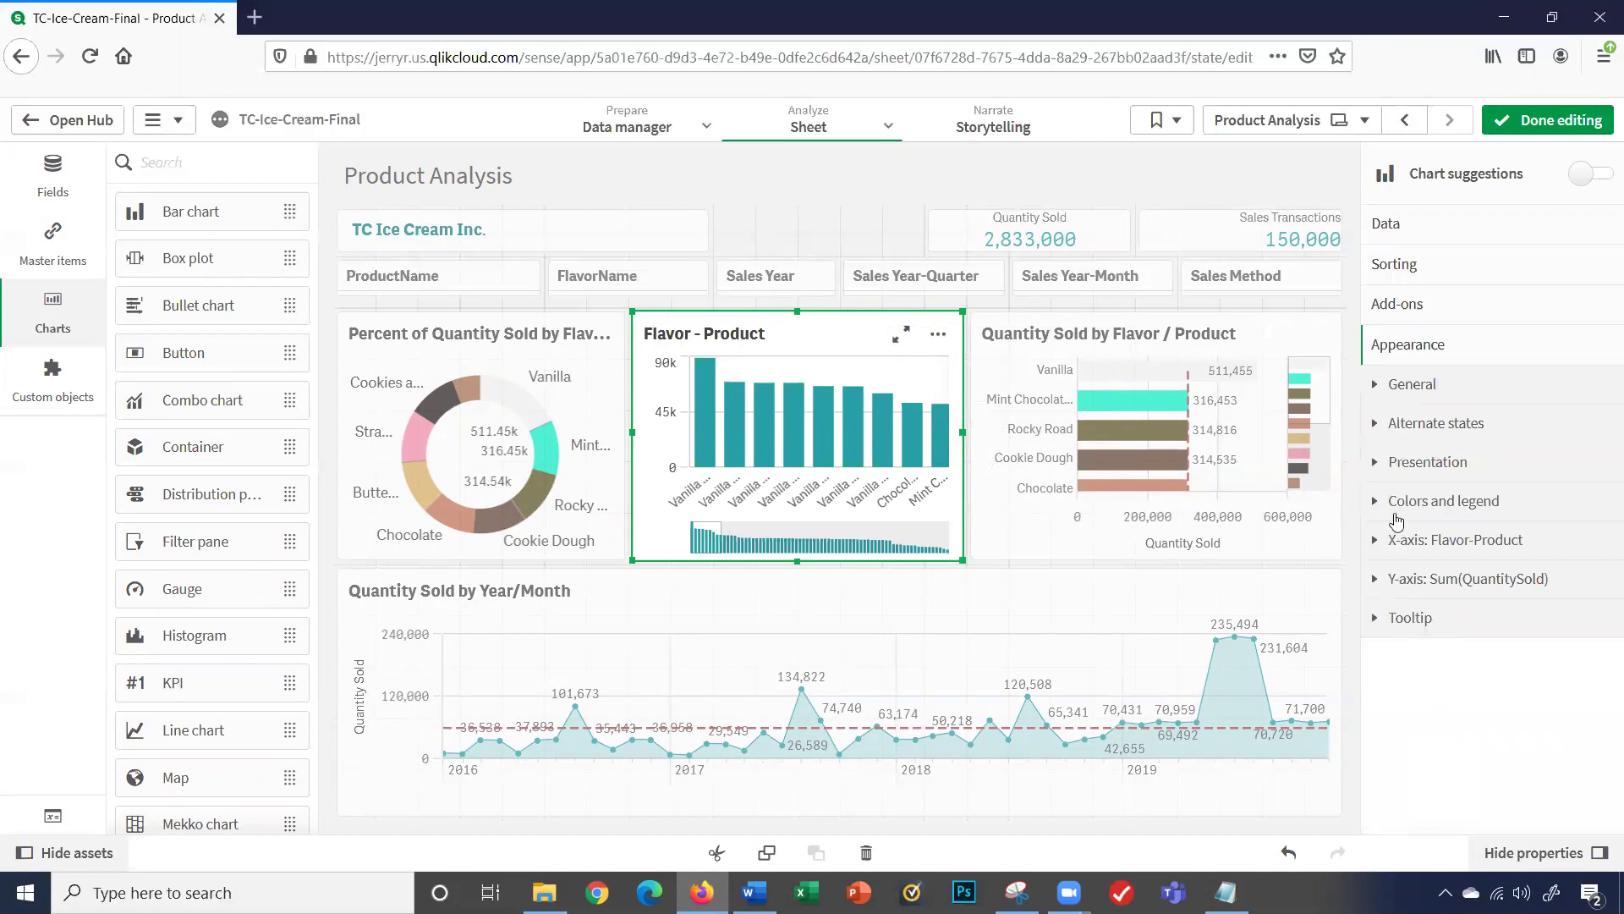
left_click(1391, 468)
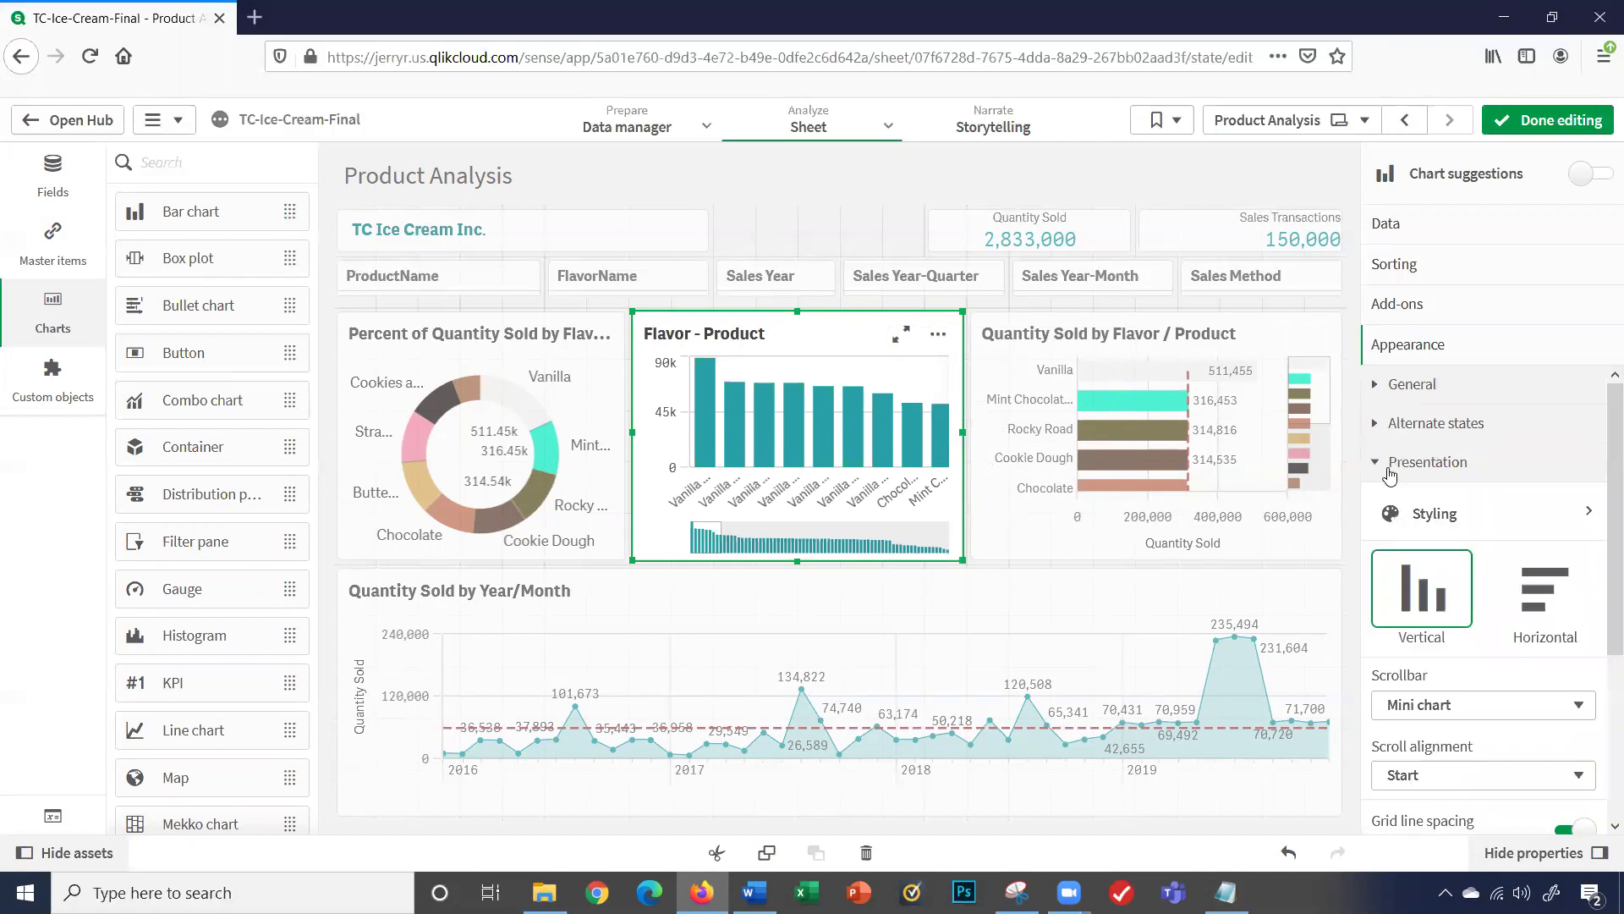
left_click(1552, 615)
scroll(1527, 713, "down", 3)
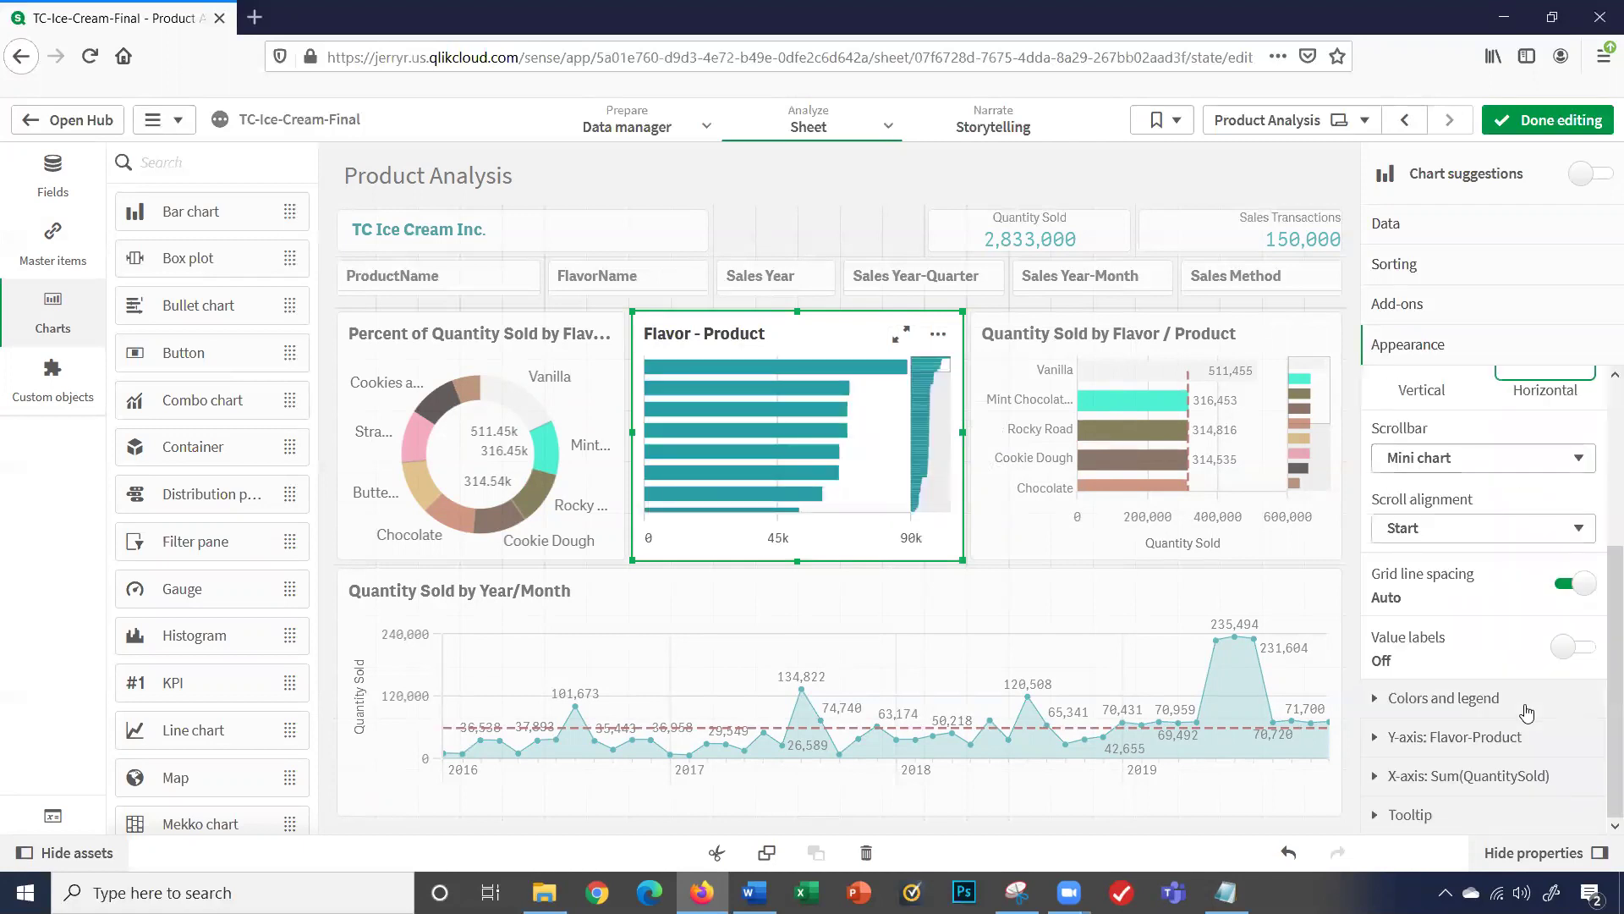
left_click(1572, 647)
scroll(1504, 518, "up", 3)
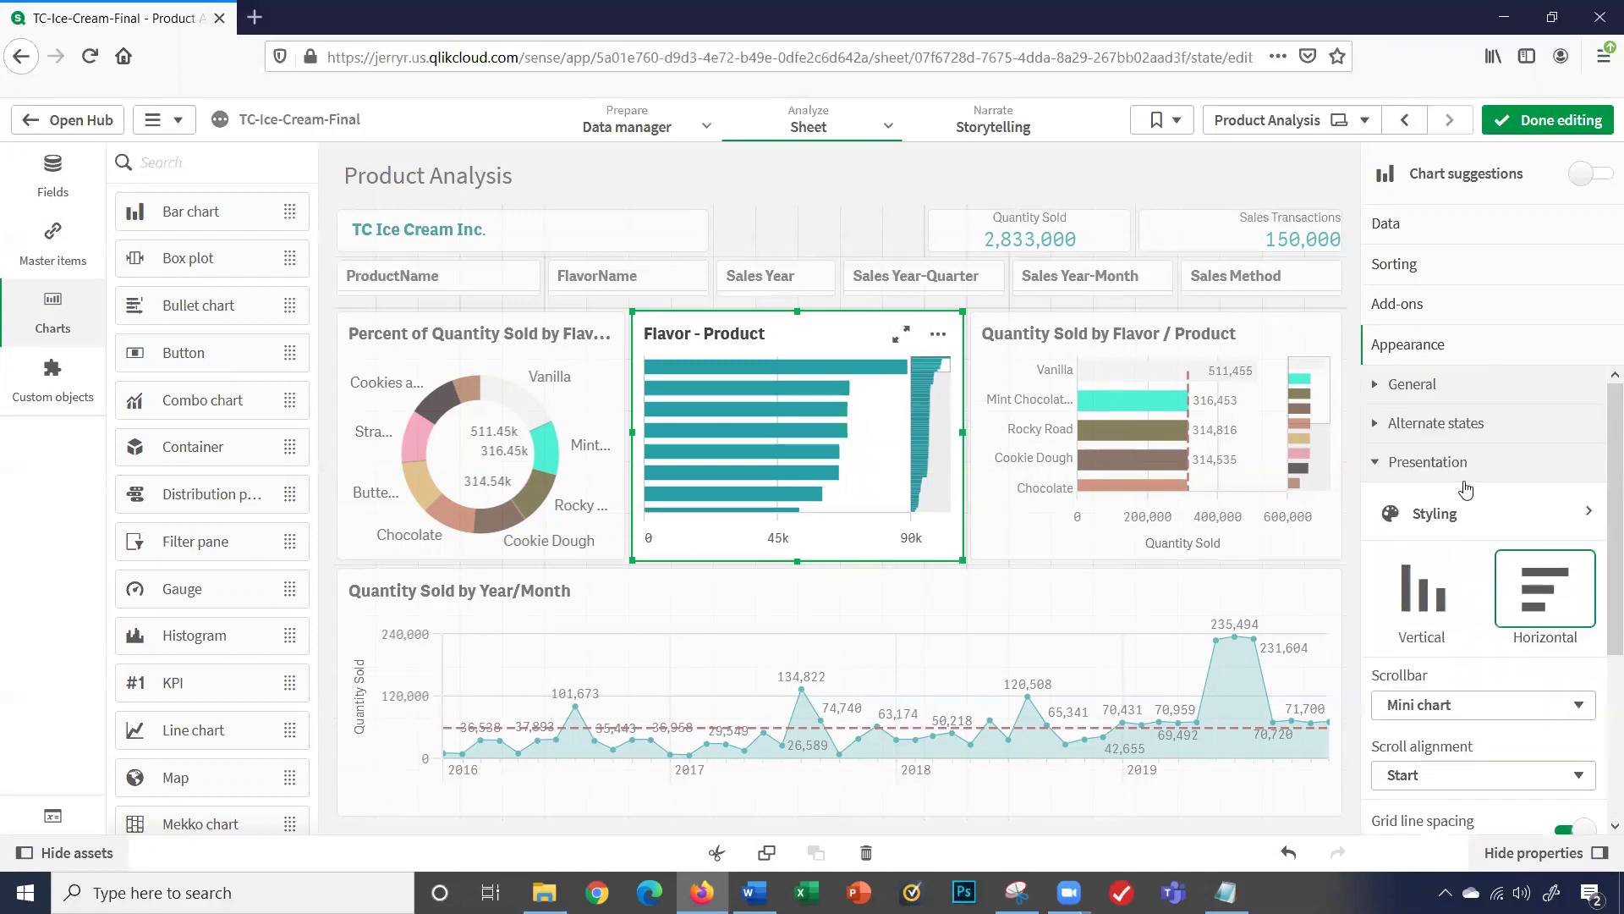
Step: Label the measure 'Quantity Sold', format it as Number 1,000, and finish editing
left_click(1387, 227)
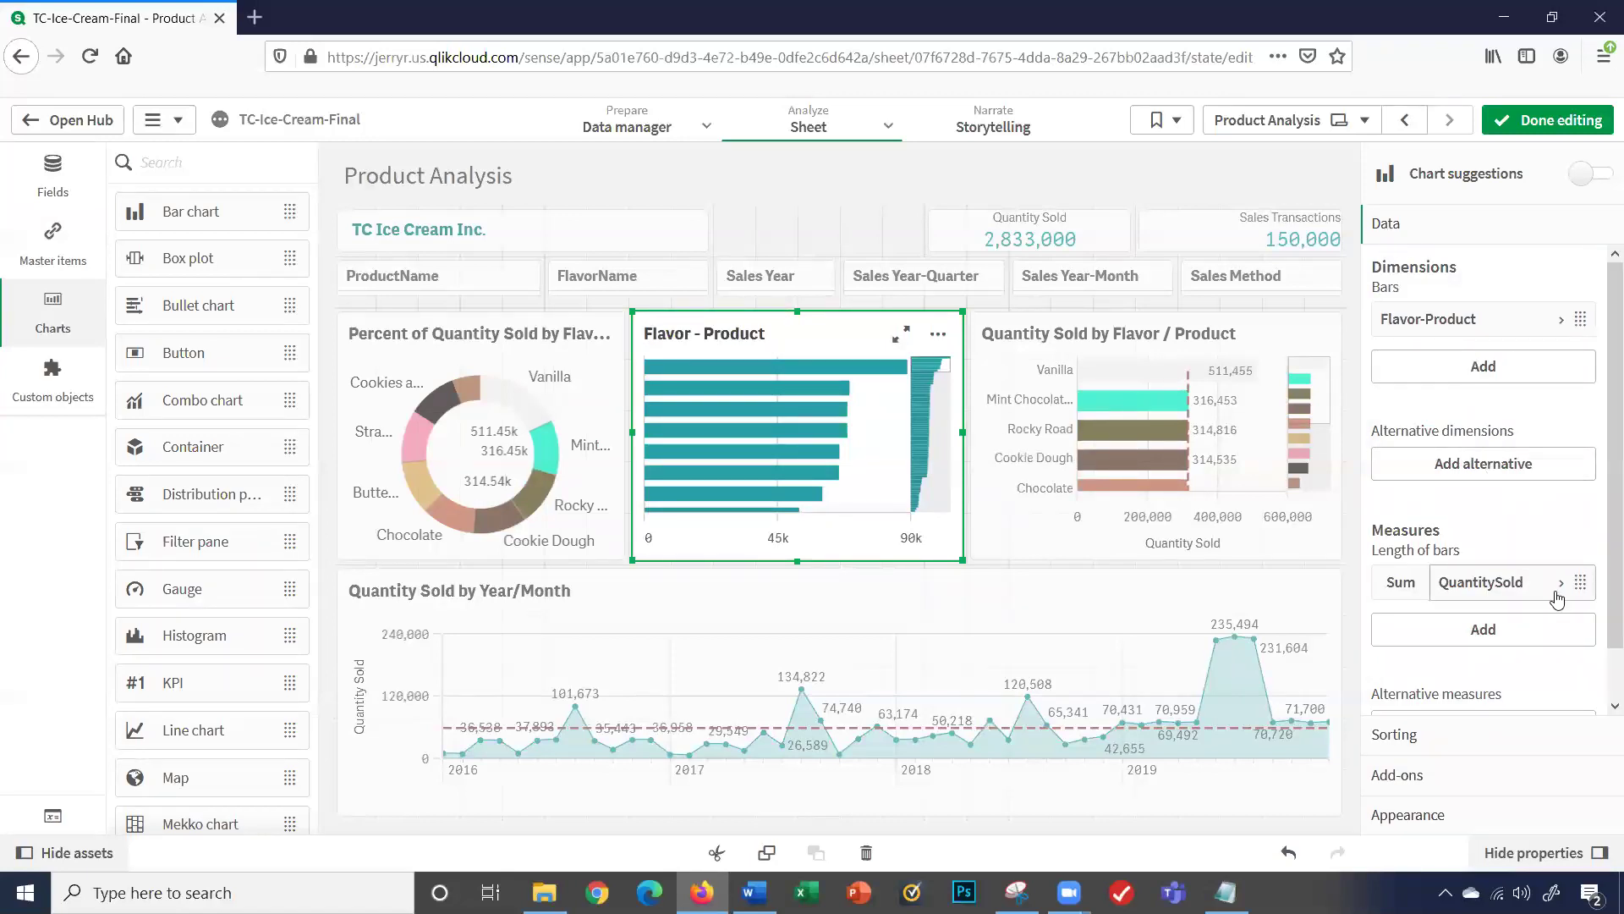
left_click(1557, 599)
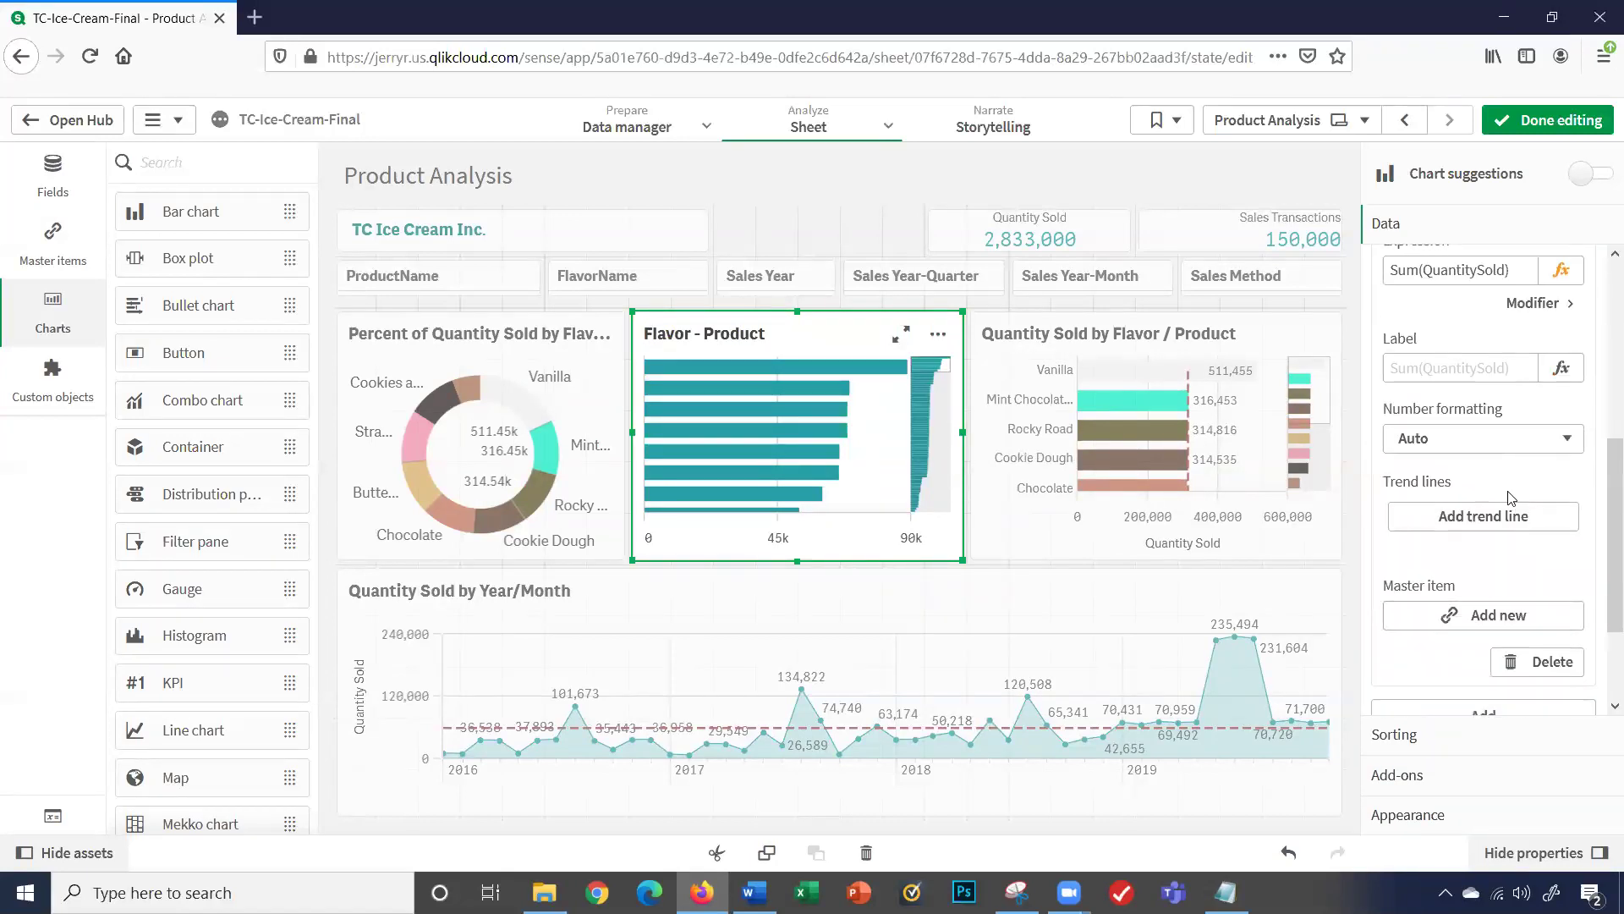
left_click(1438, 366)
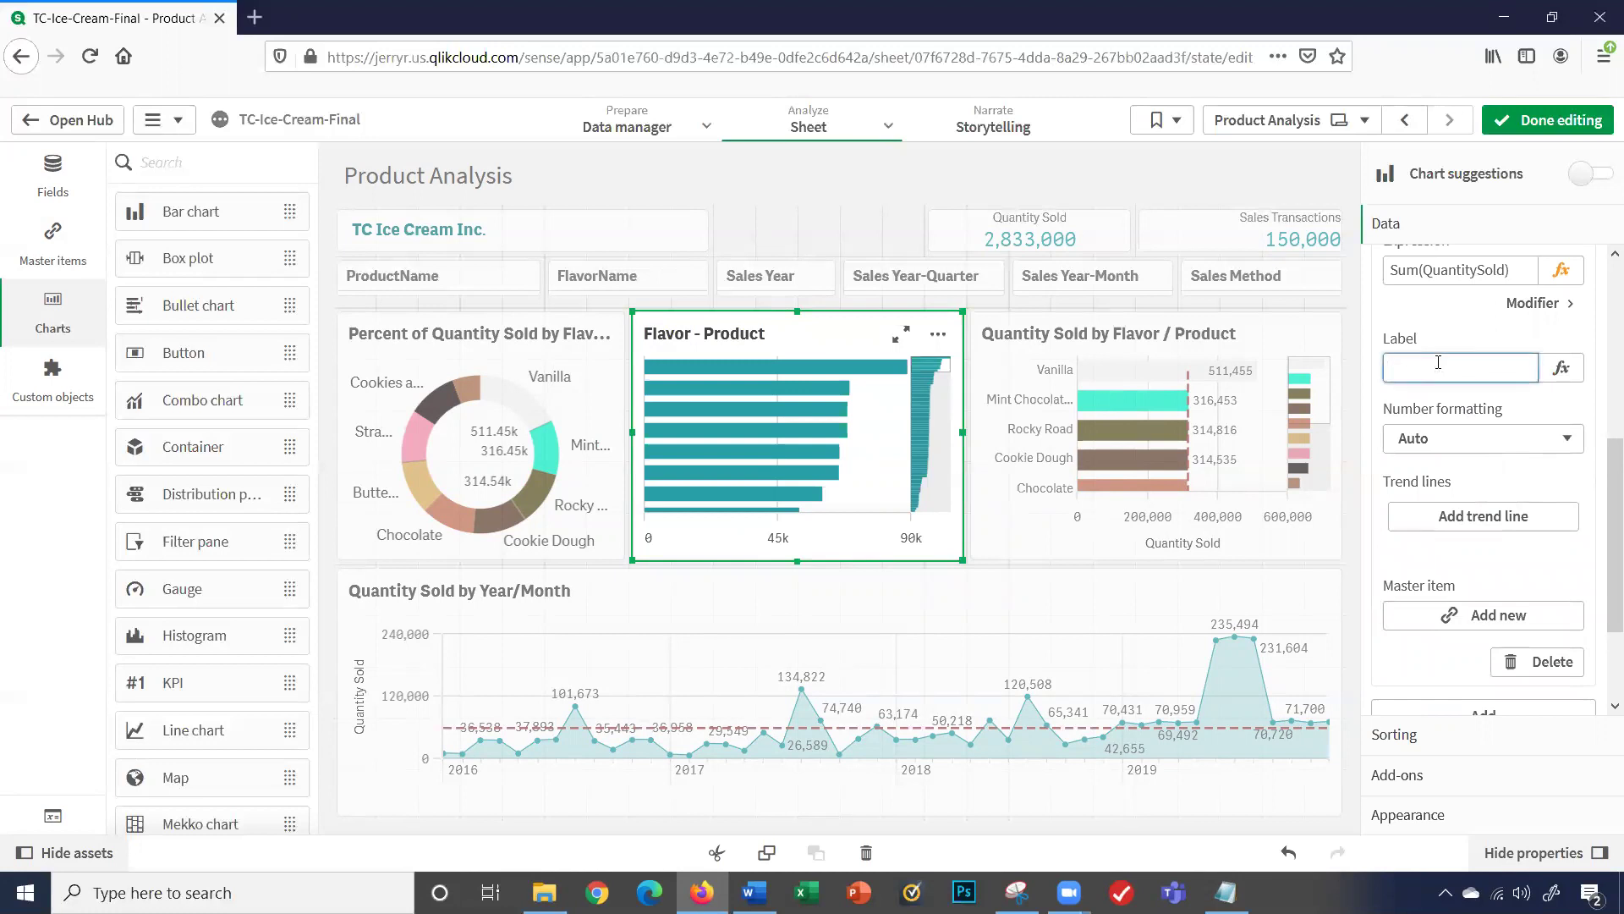
type("Quantity Sold")
key("Return")
left_click(1439, 436)
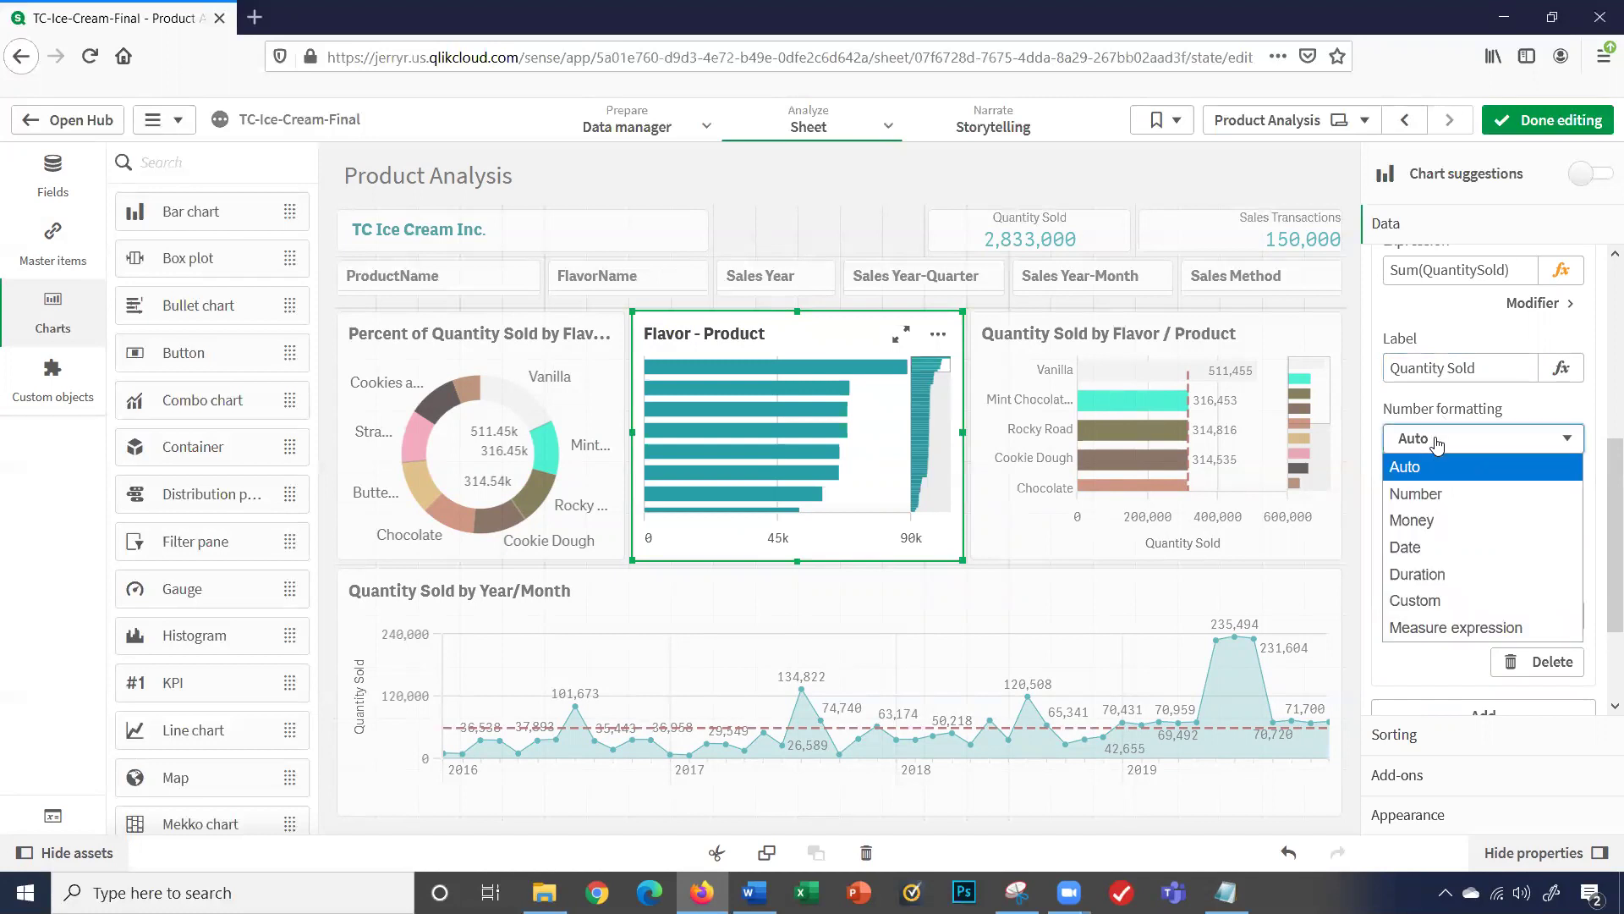
left_click(1418, 491)
left_click(1424, 548)
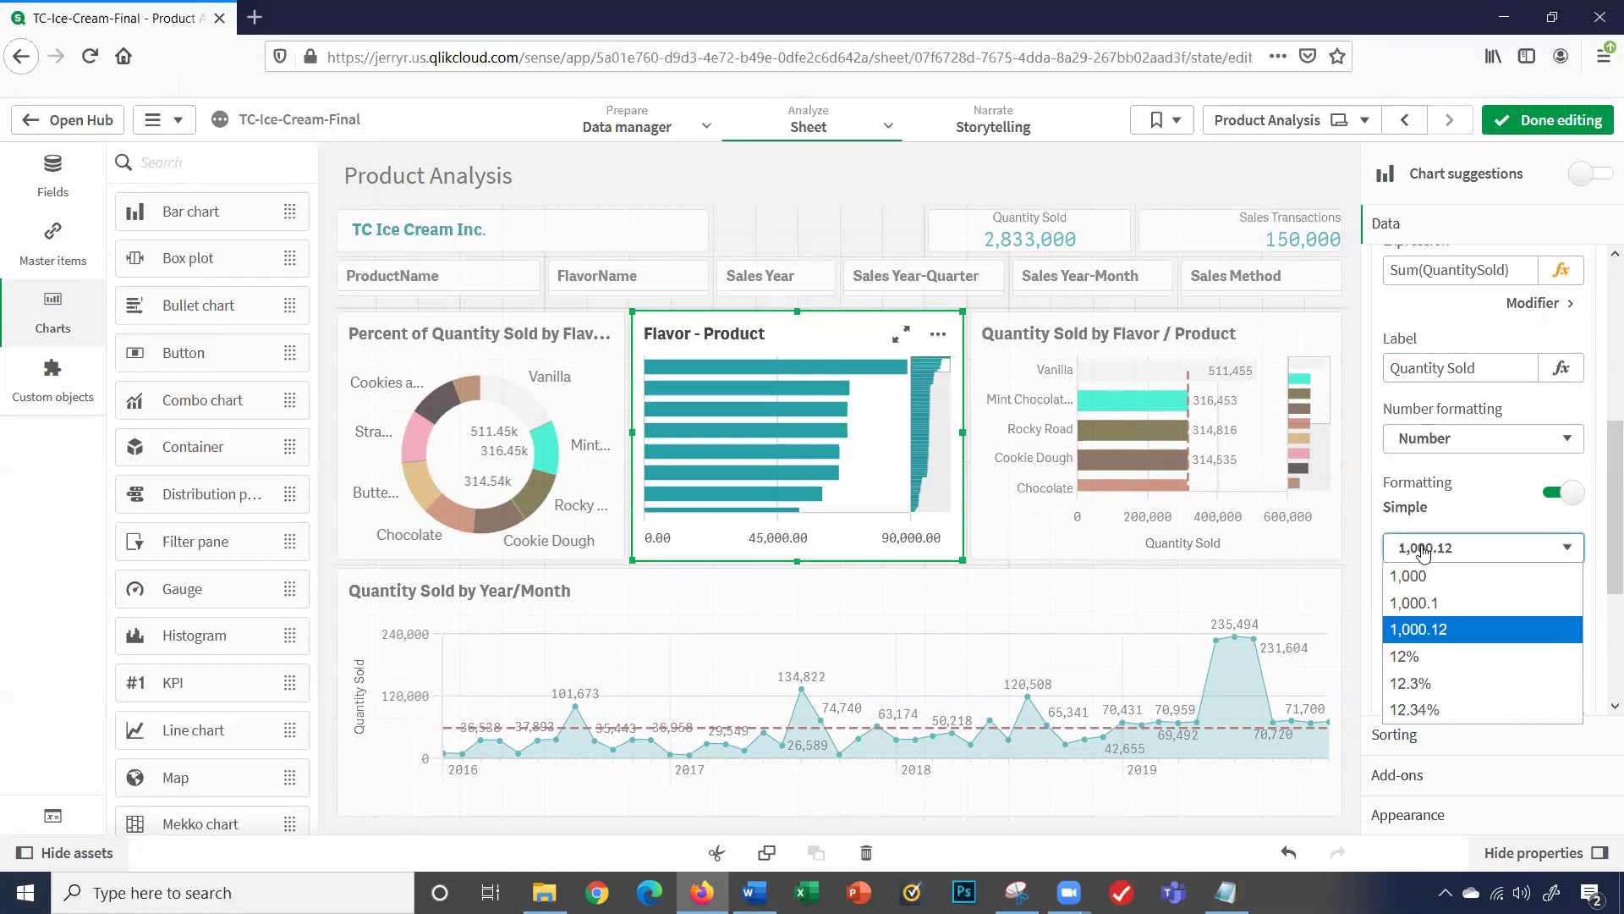
left_click(1422, 574)
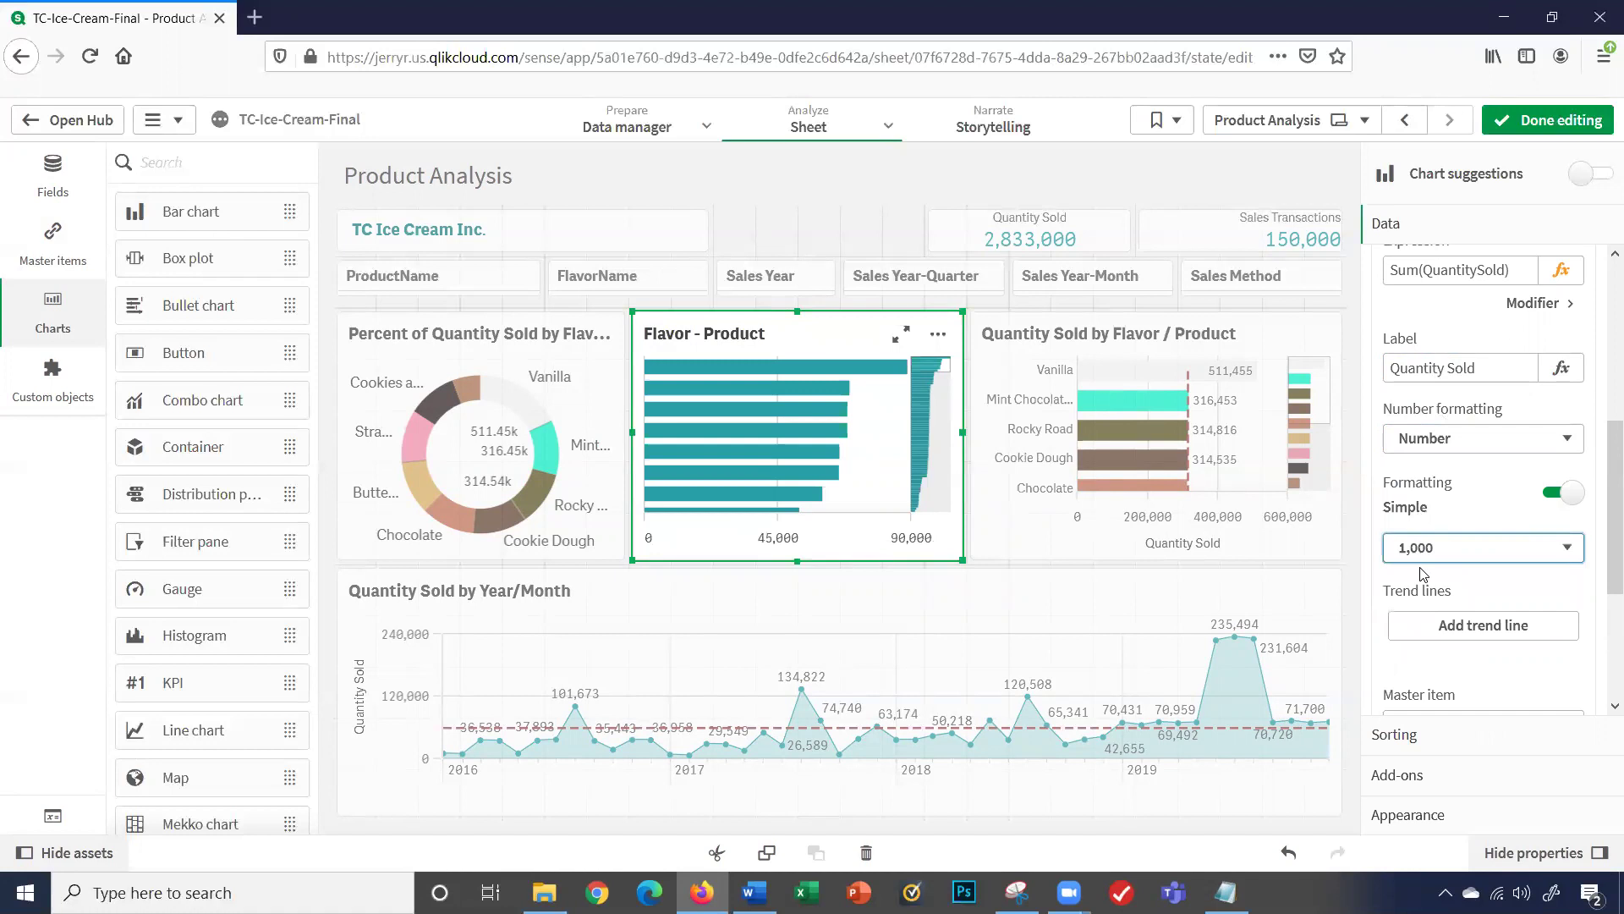
left_click(1547, 126)
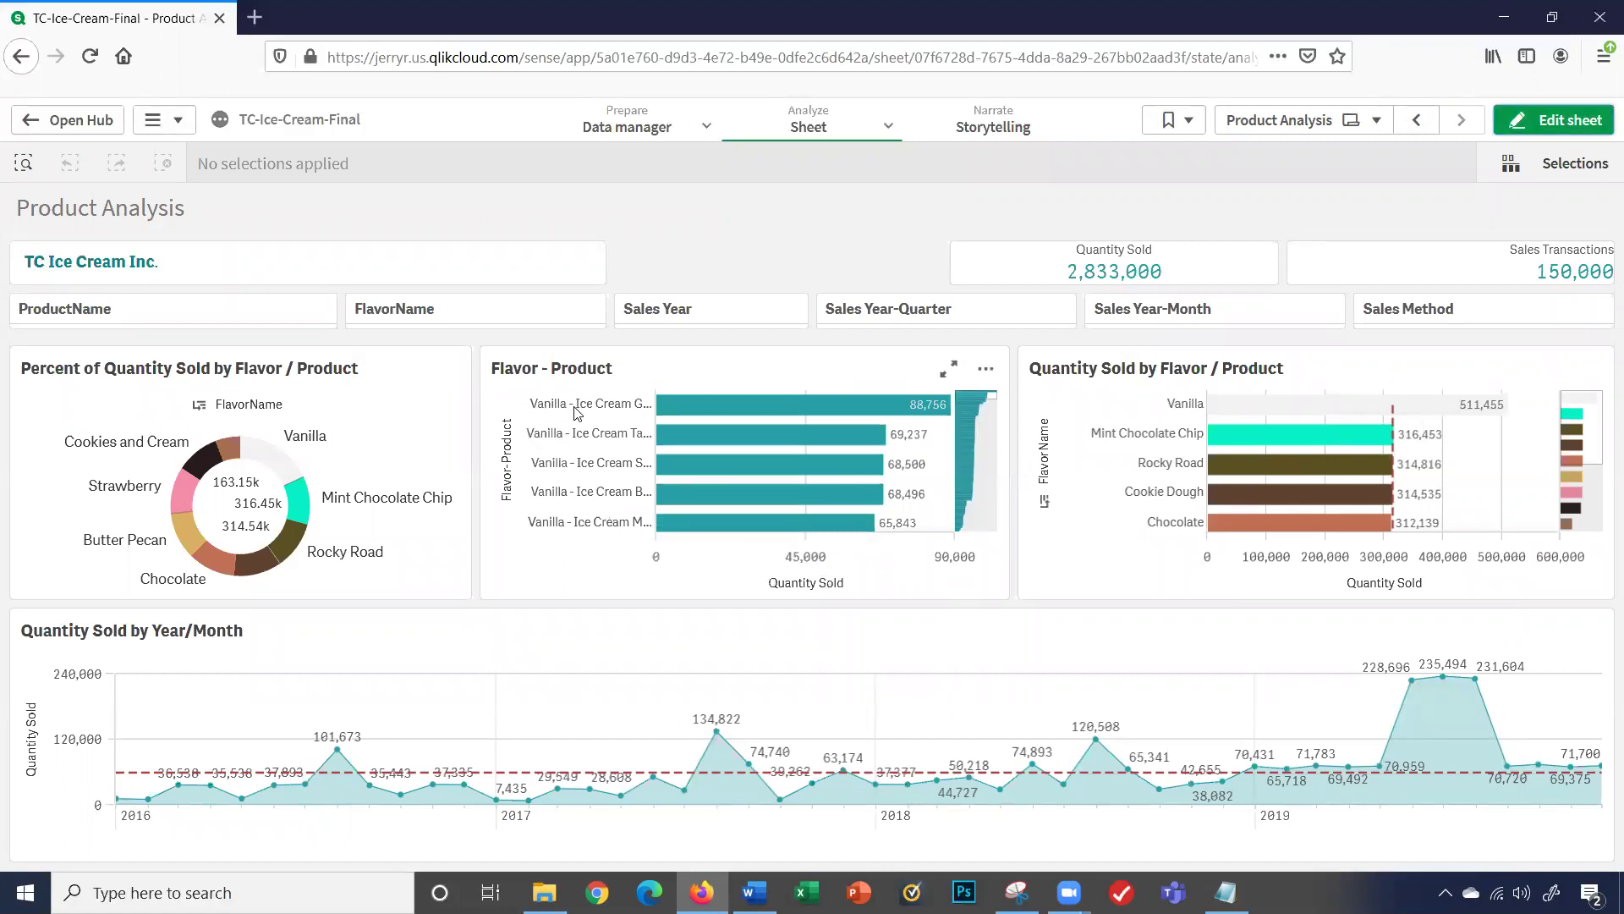
mouse_move(622, 412)
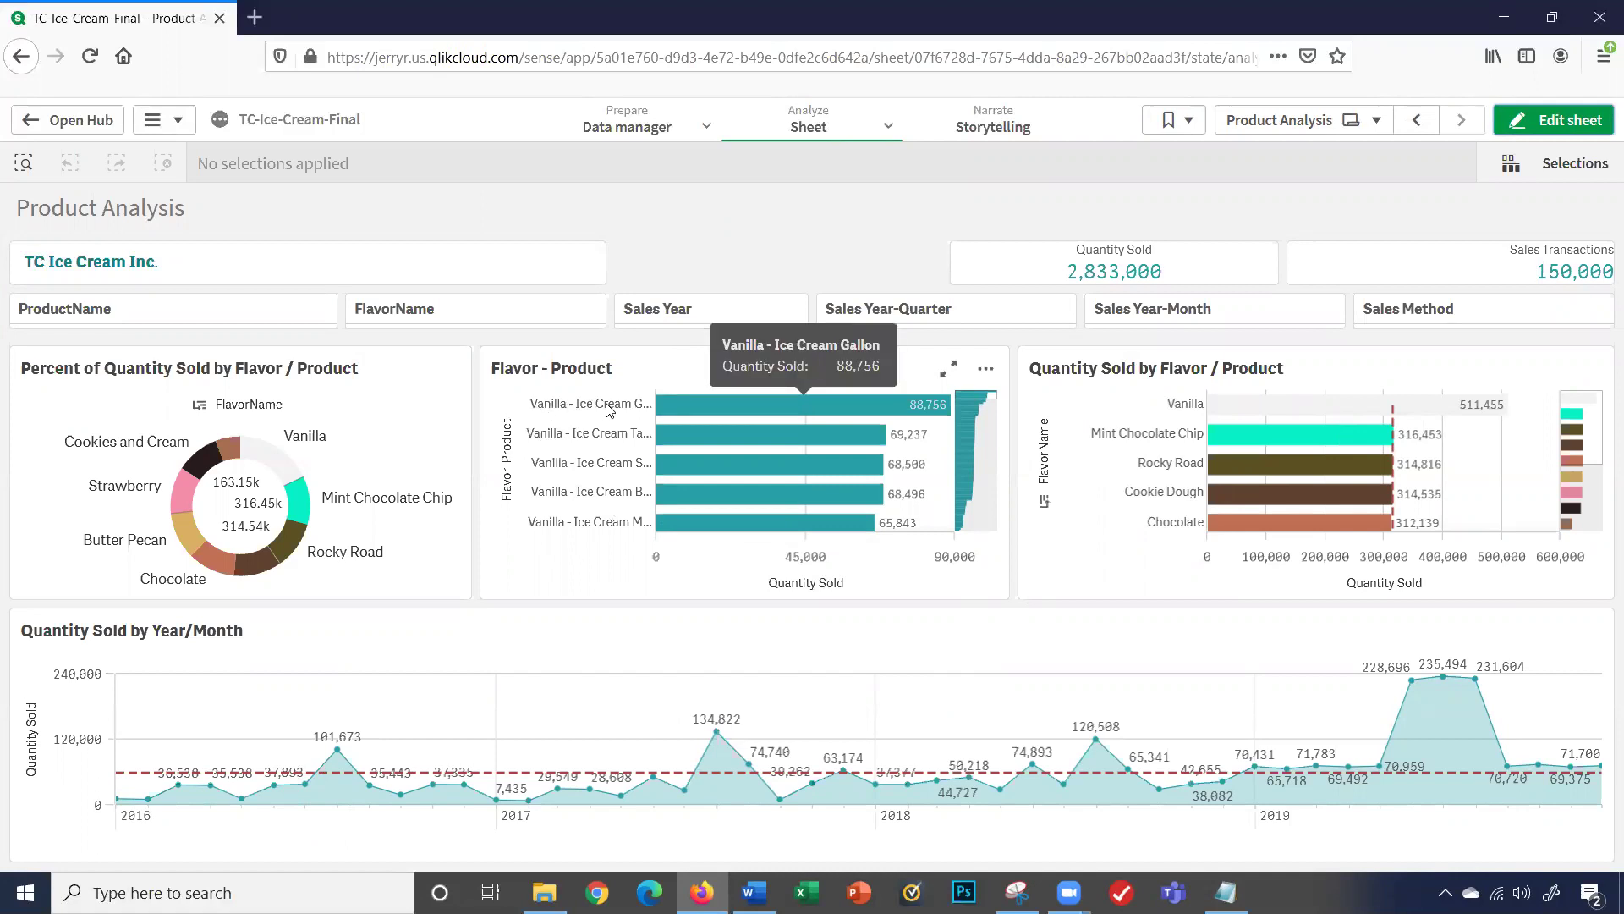
mouse_move(557, 440)
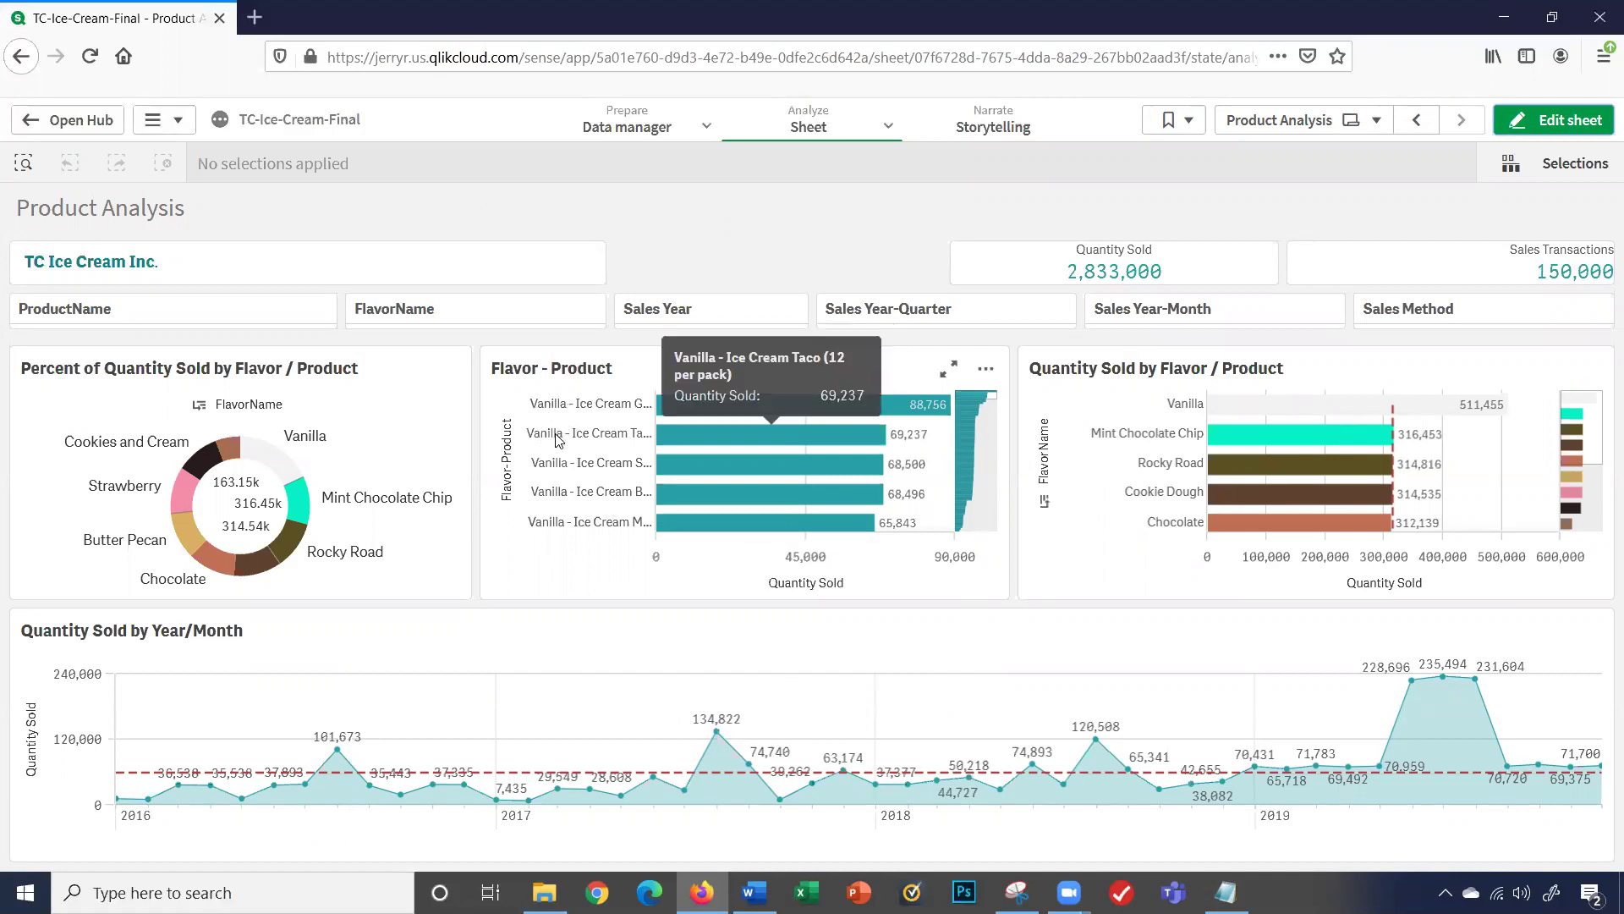
mouse_move(553, 476)
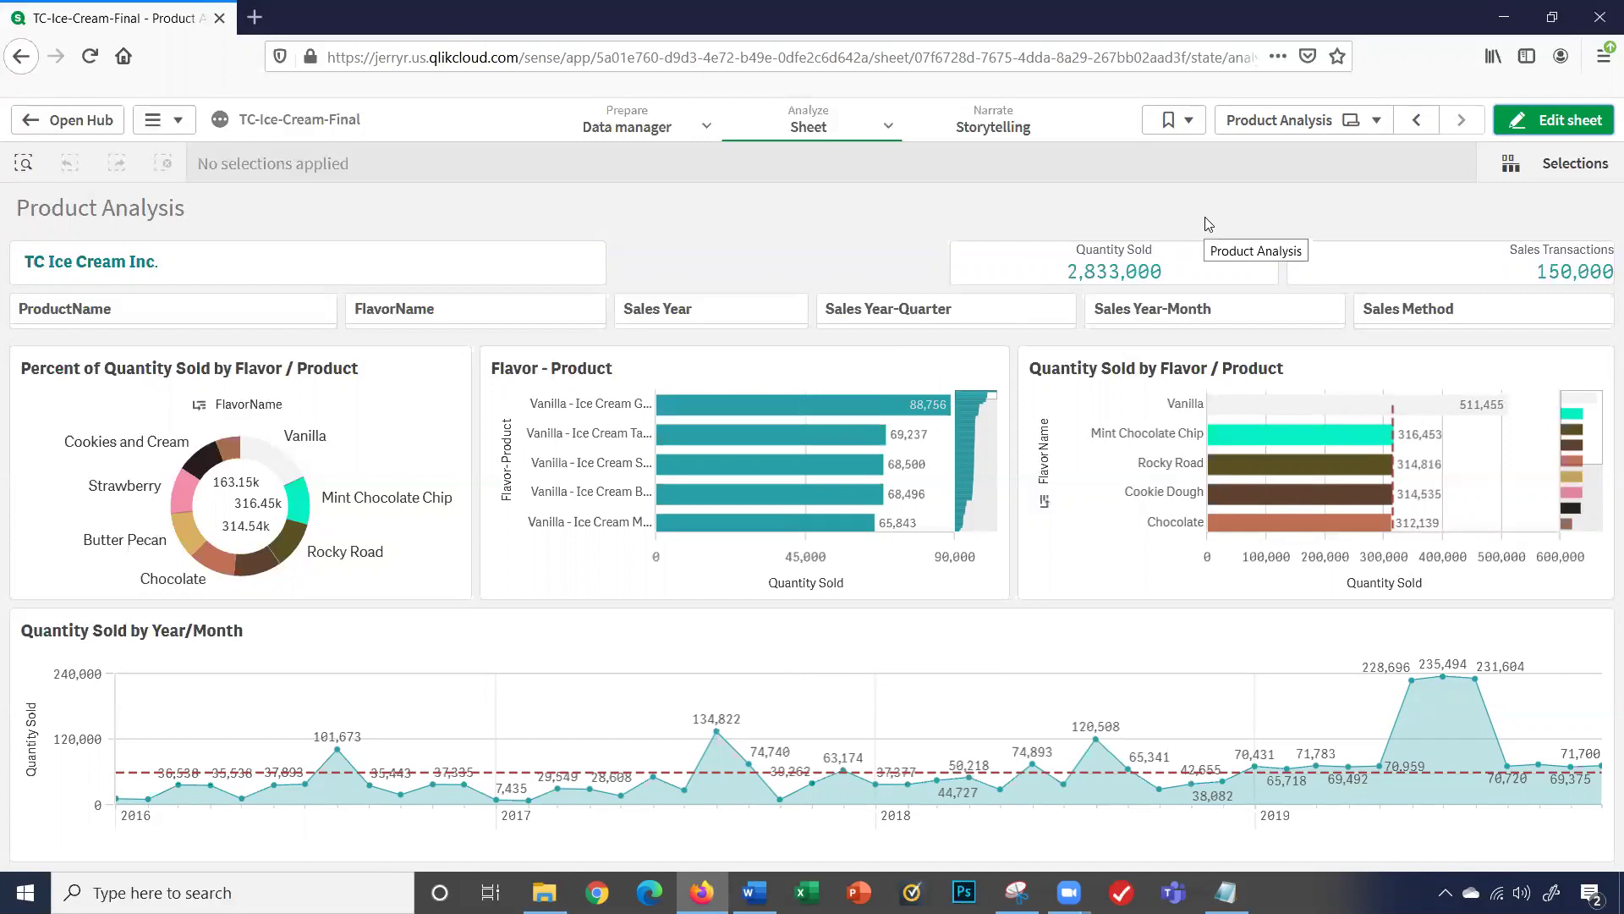
Step: Filter the sheet to the Vanilla flavor, then clear the Vanilla selection
left_click(1251, 406)
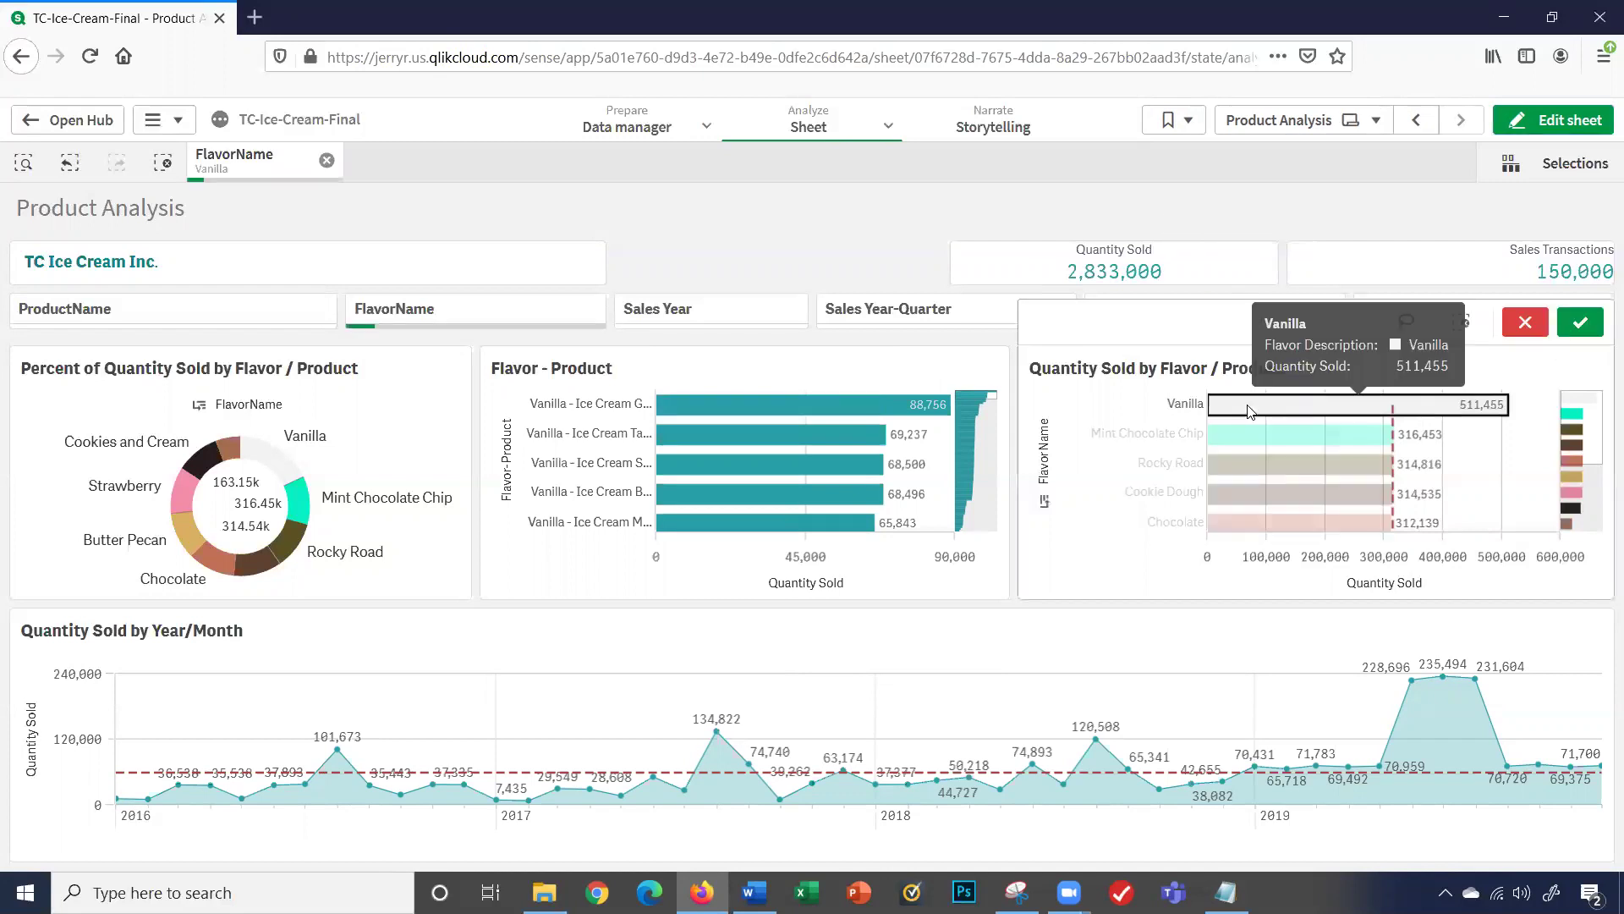
left_click(1582, 324)
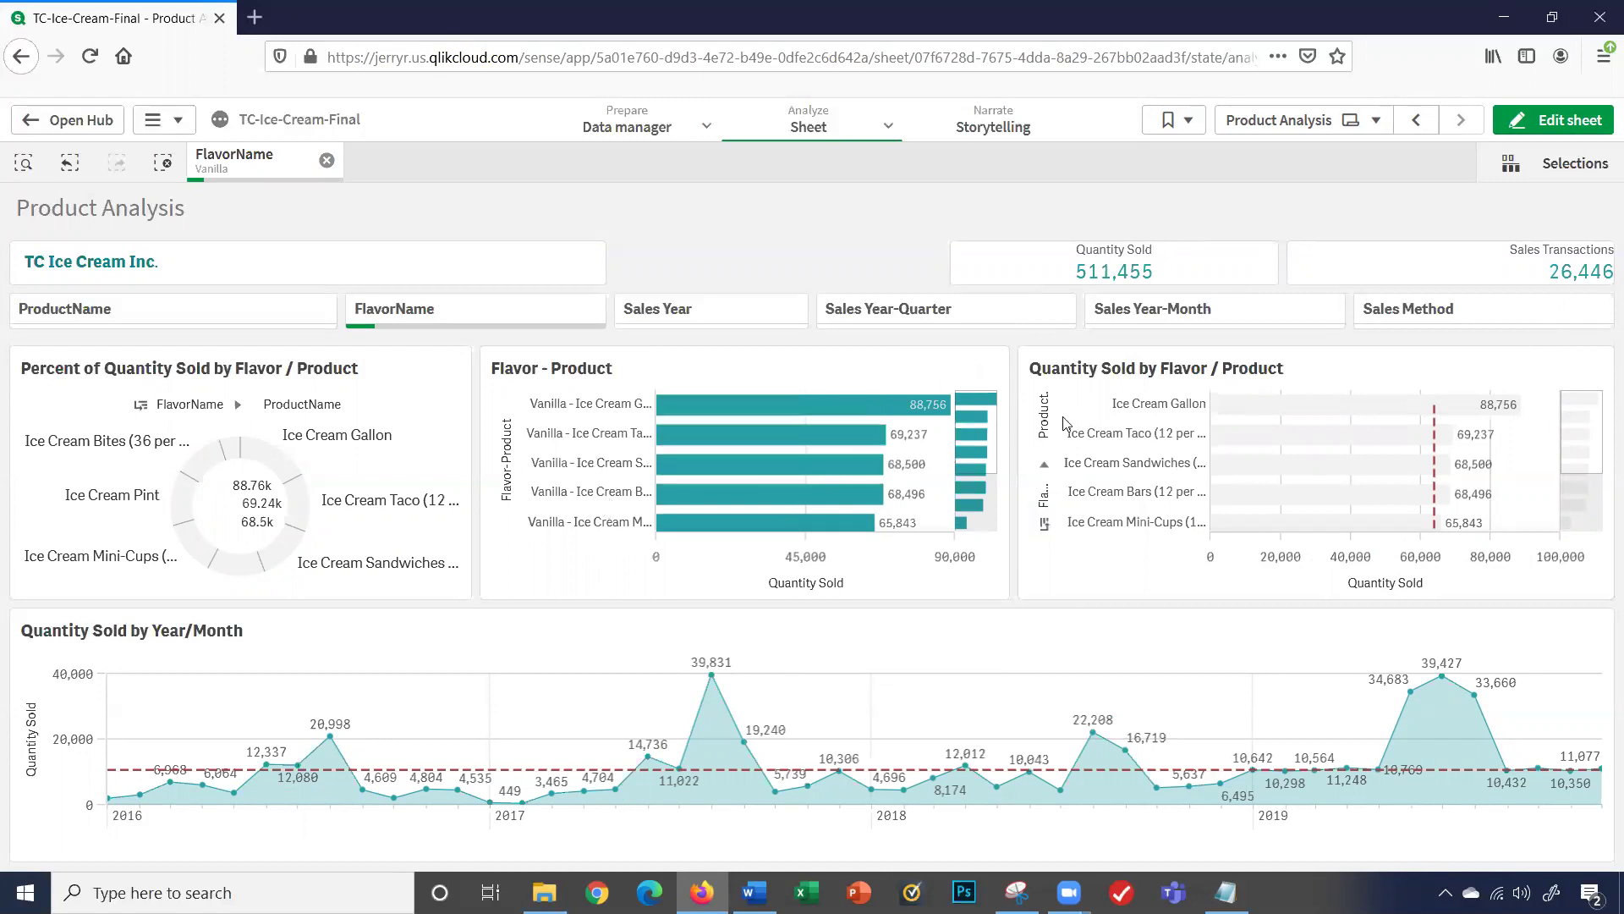
mouse_move(1116, 503)
mouse_move(776, 498)
left_click(328, 158)
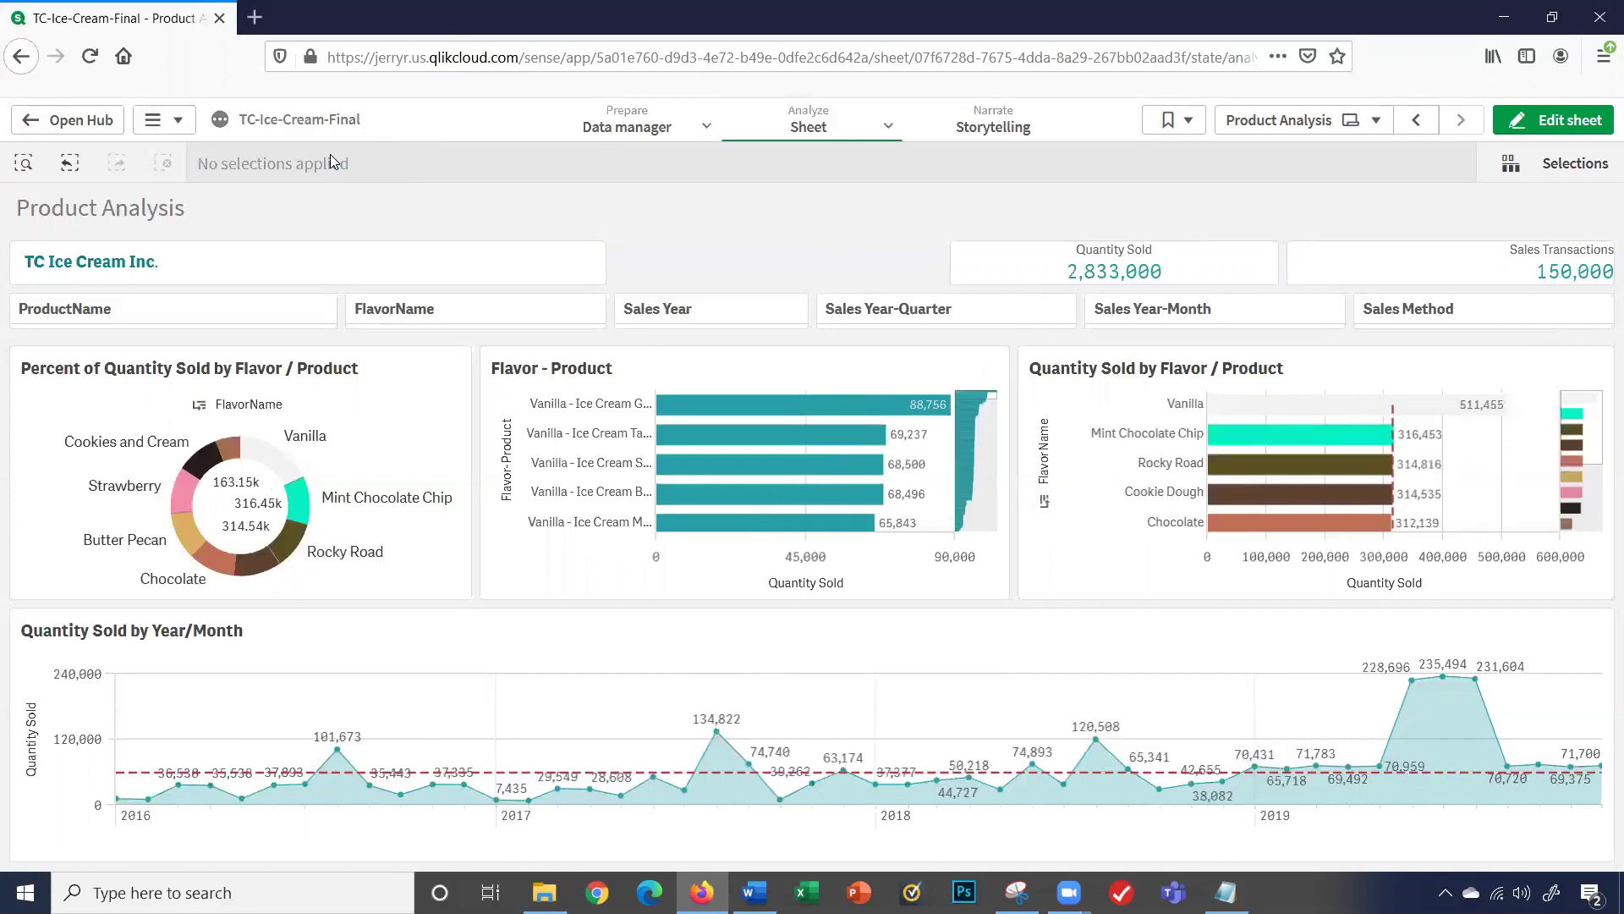
Step: Switch to the State Analysis sheet and select Sales Year 2019
left_click(1374, 123)
left_click(806, 527)
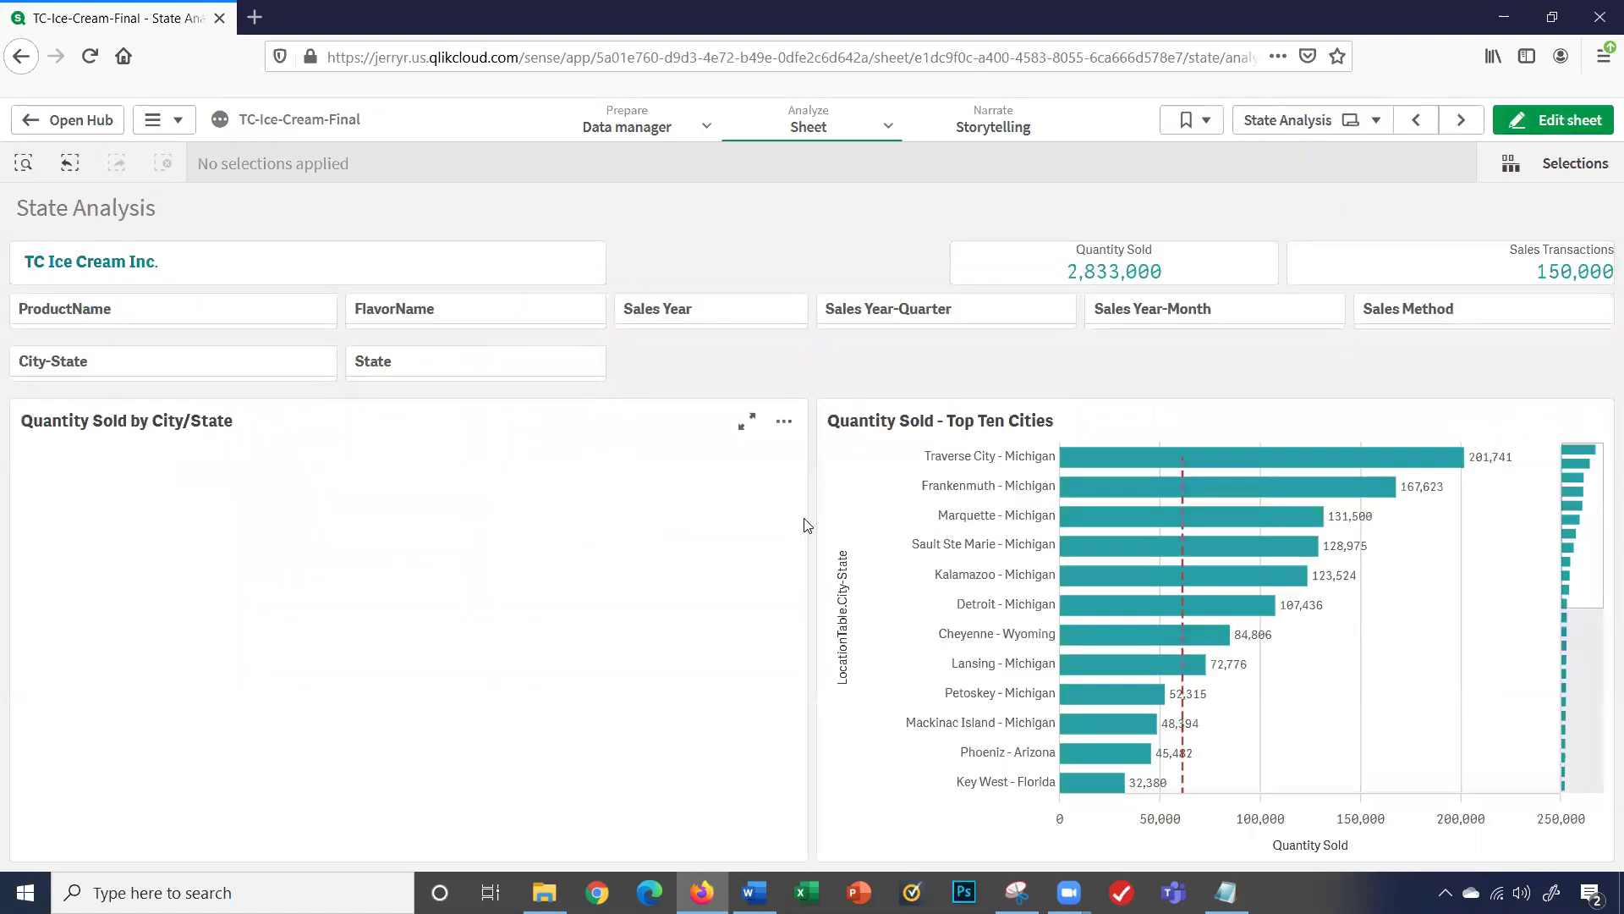
left_click(711, 313)
left_click(764, 542)
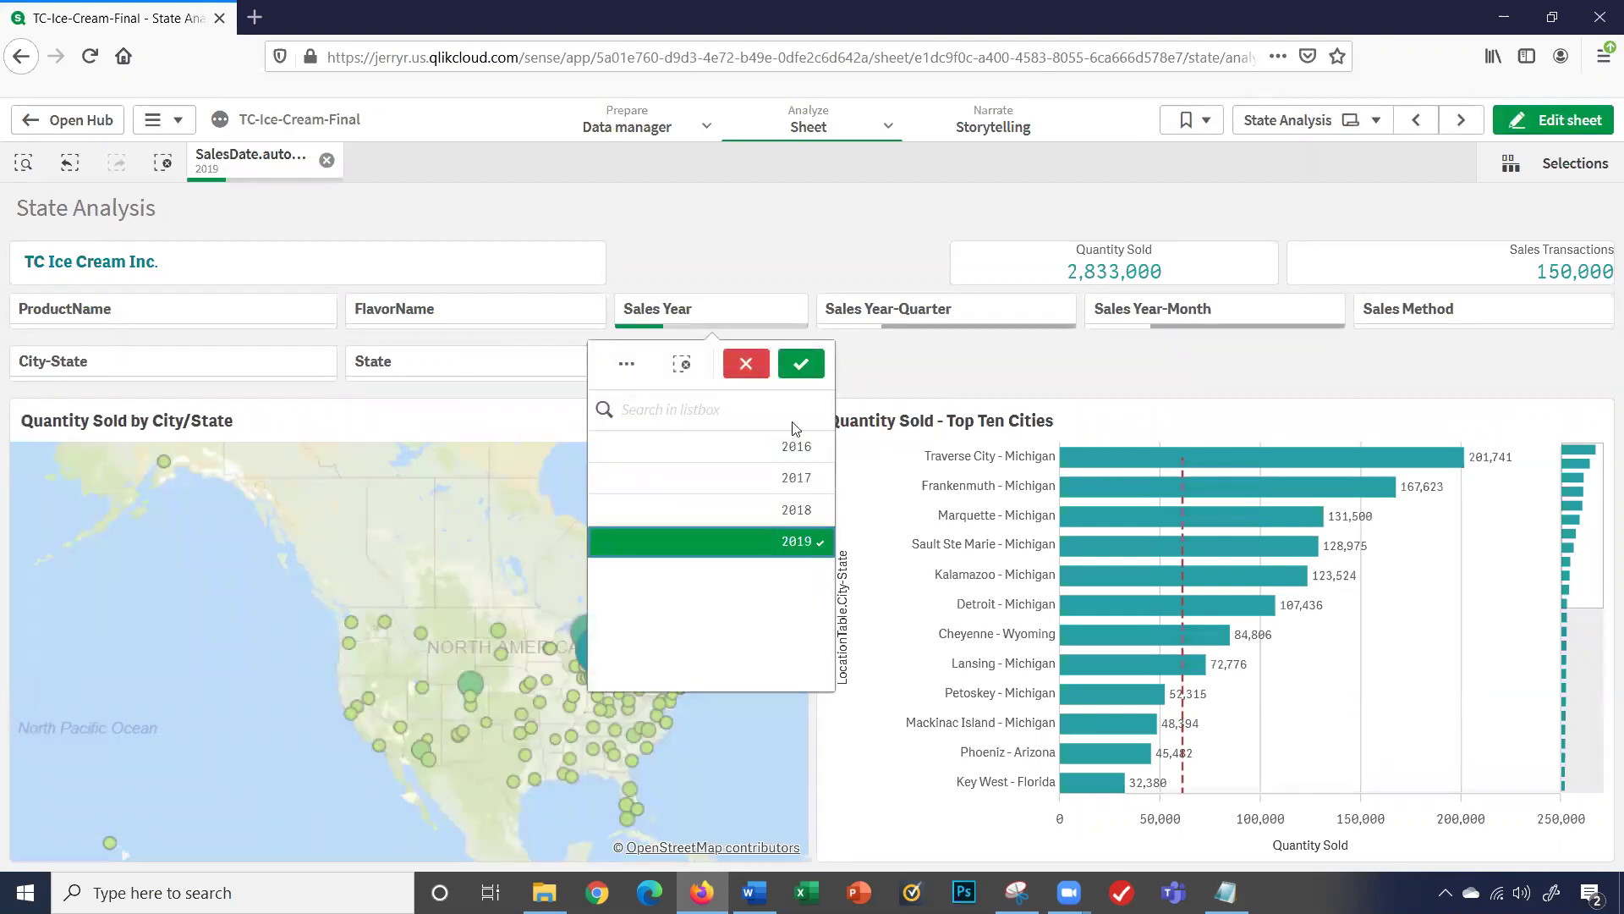
left_click(797, 370)
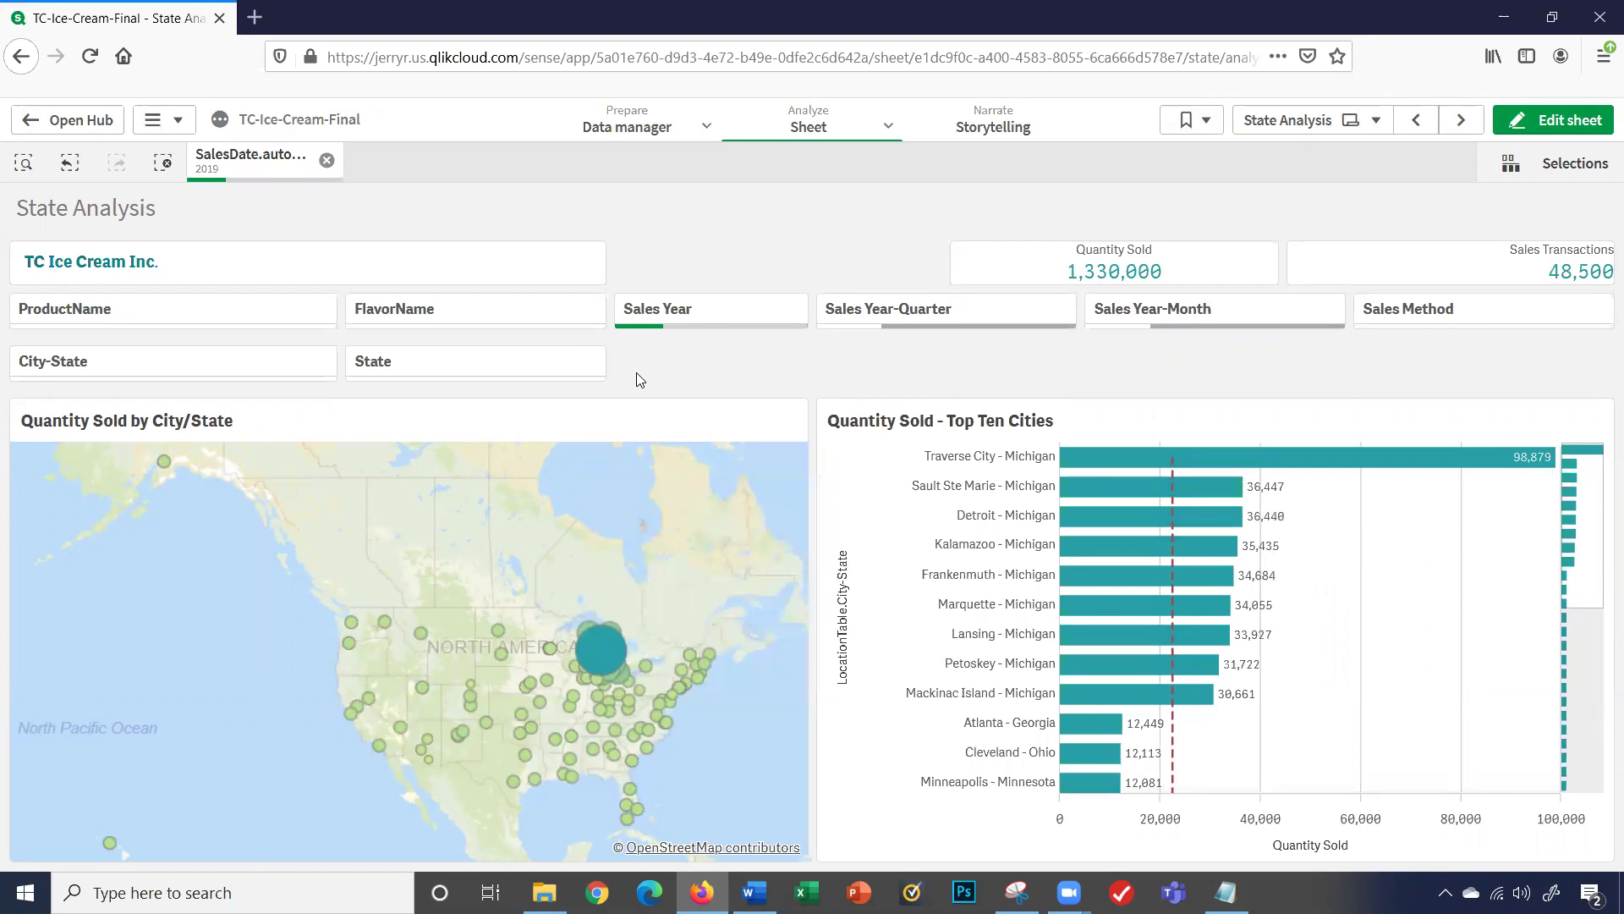
Step: Filter the State list to Georgia
left_click(503, 370)
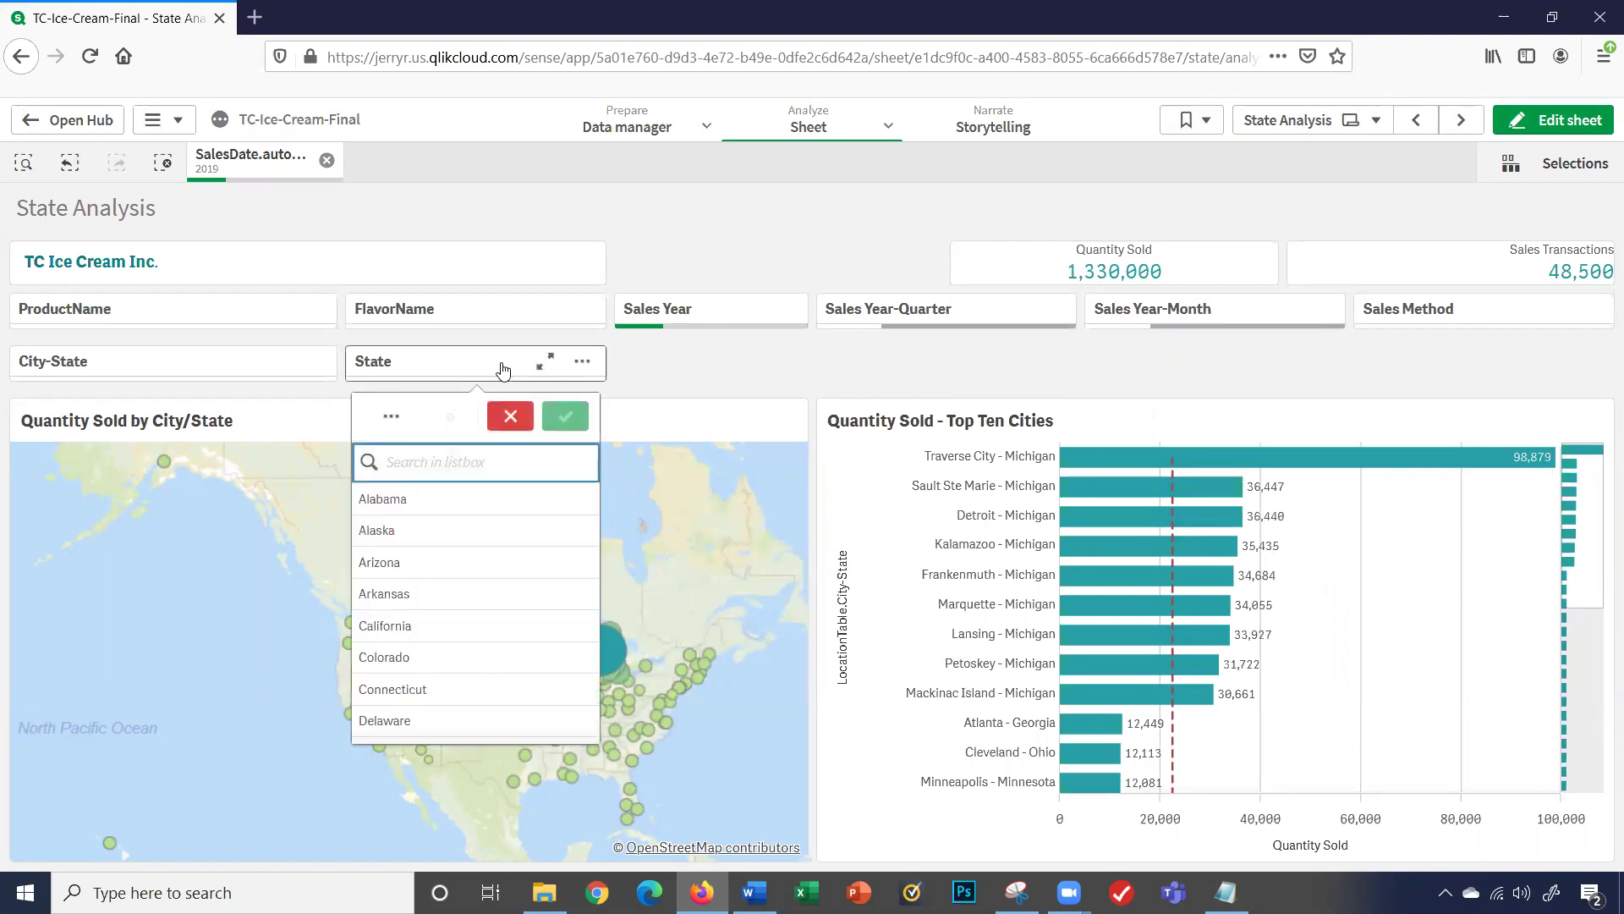
type("ge")
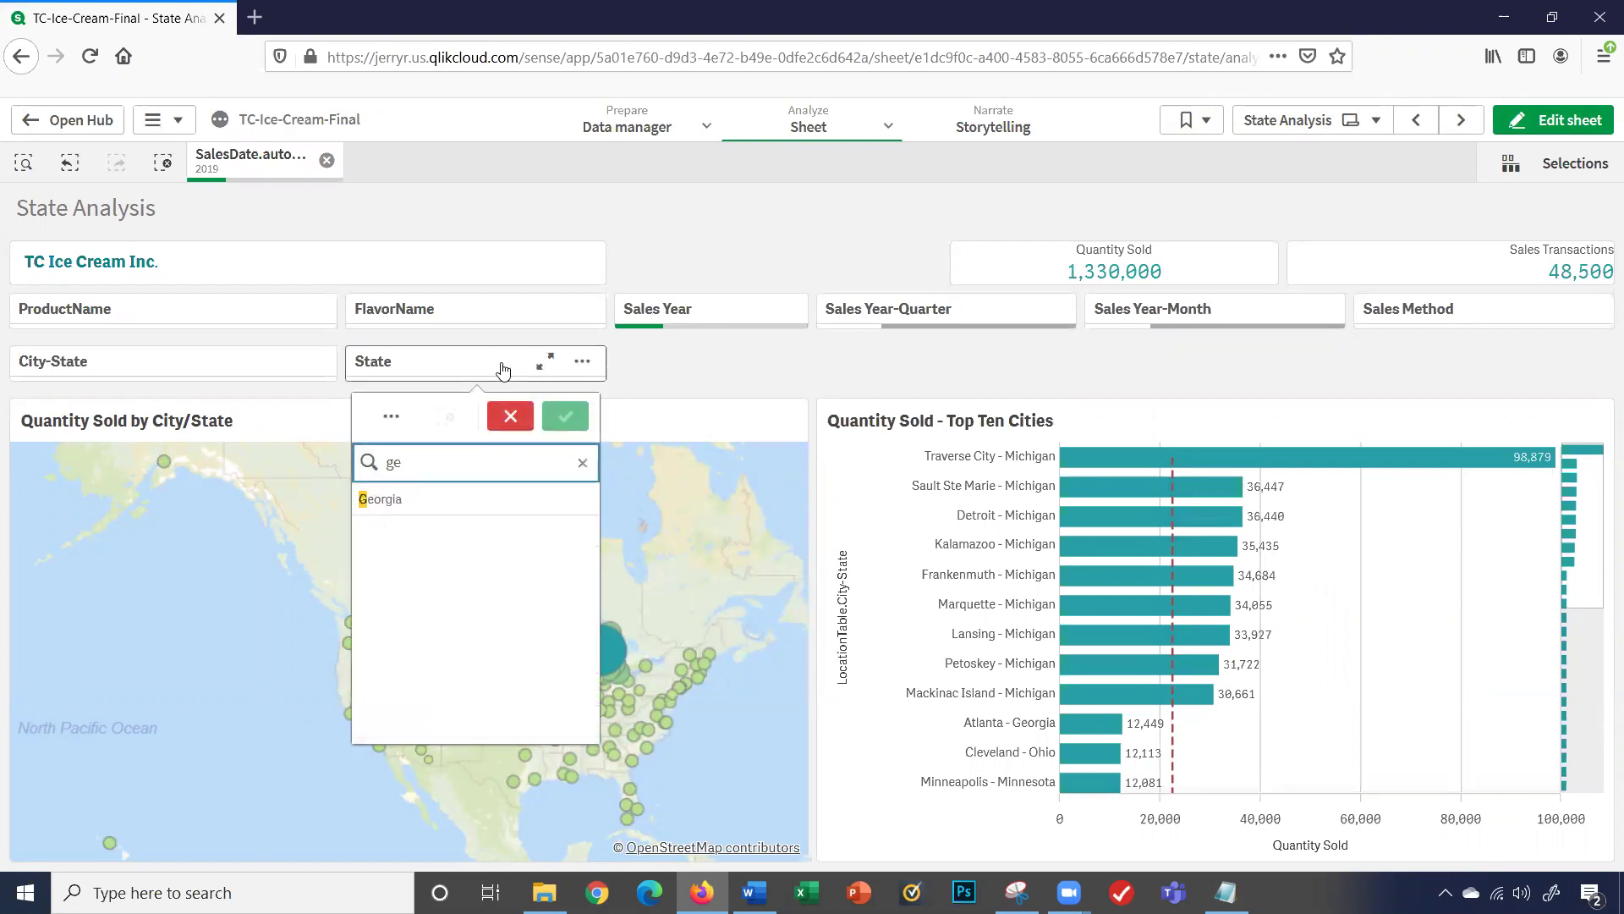
left_click(445, 499)
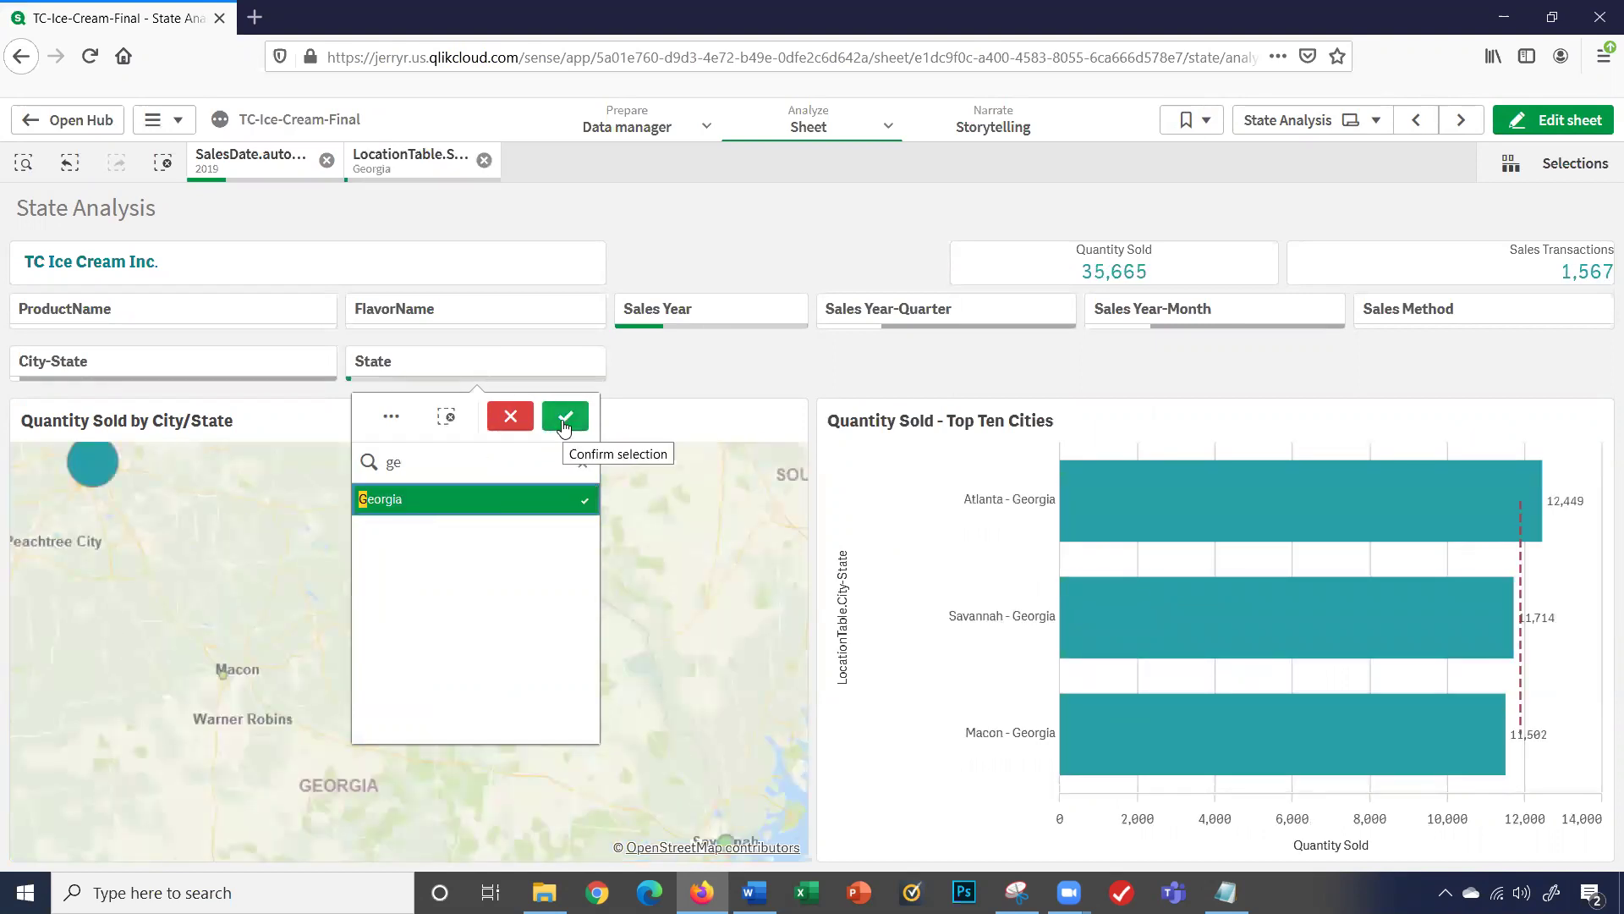
left_click(565, 418)
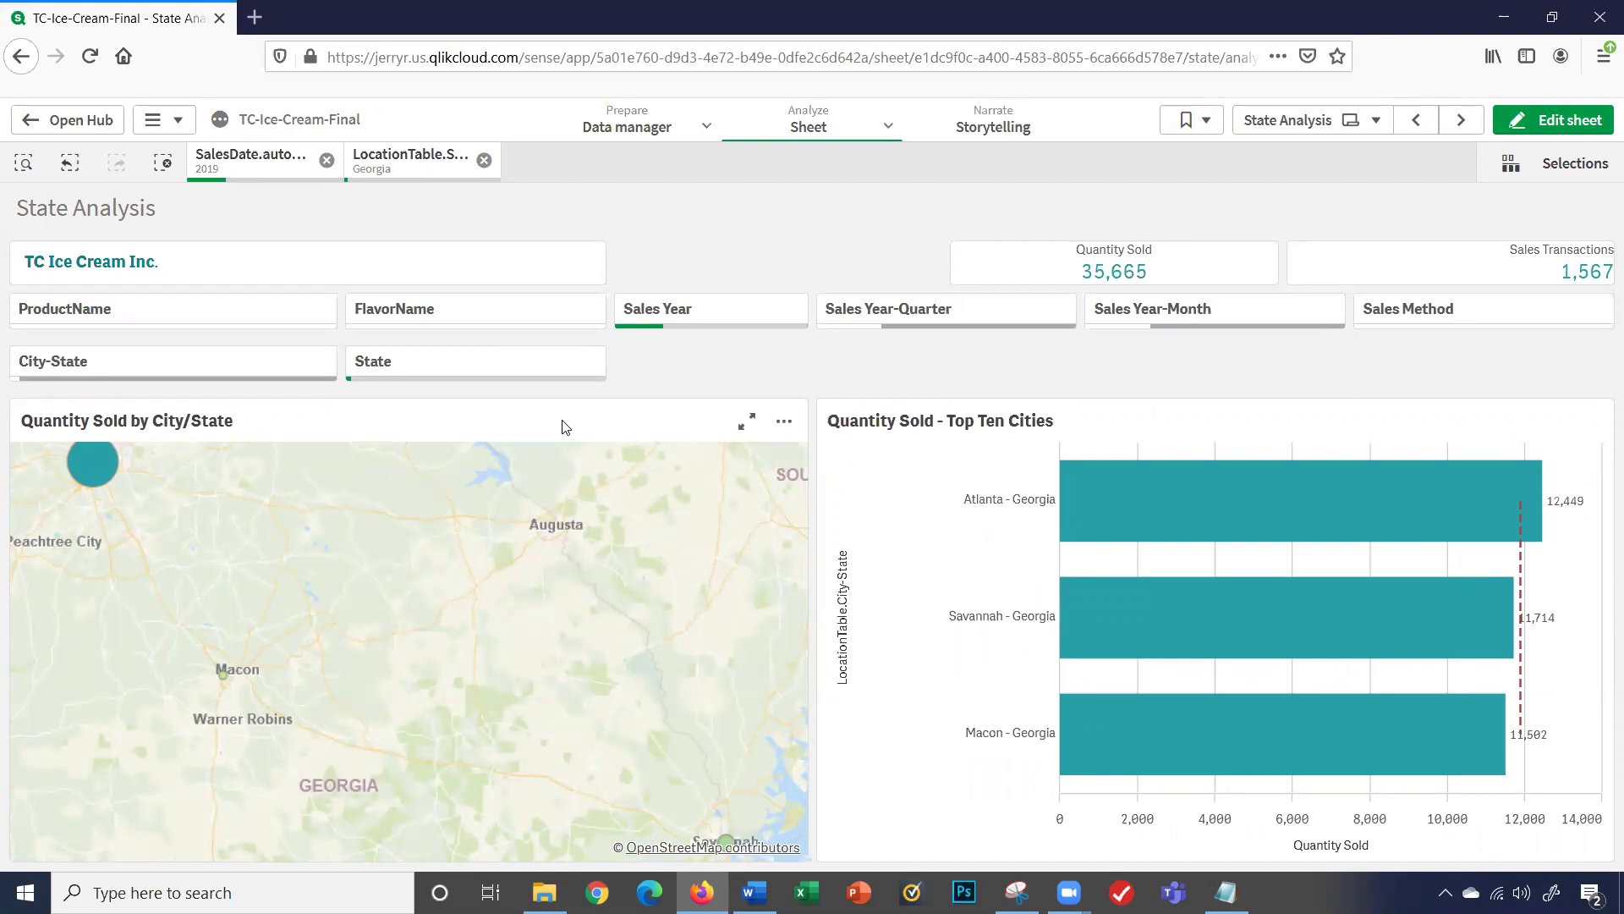
Step: Return to Product Analysis and expand the Flavor - Product chart full screen to review quantities
left_click(1379, 120)
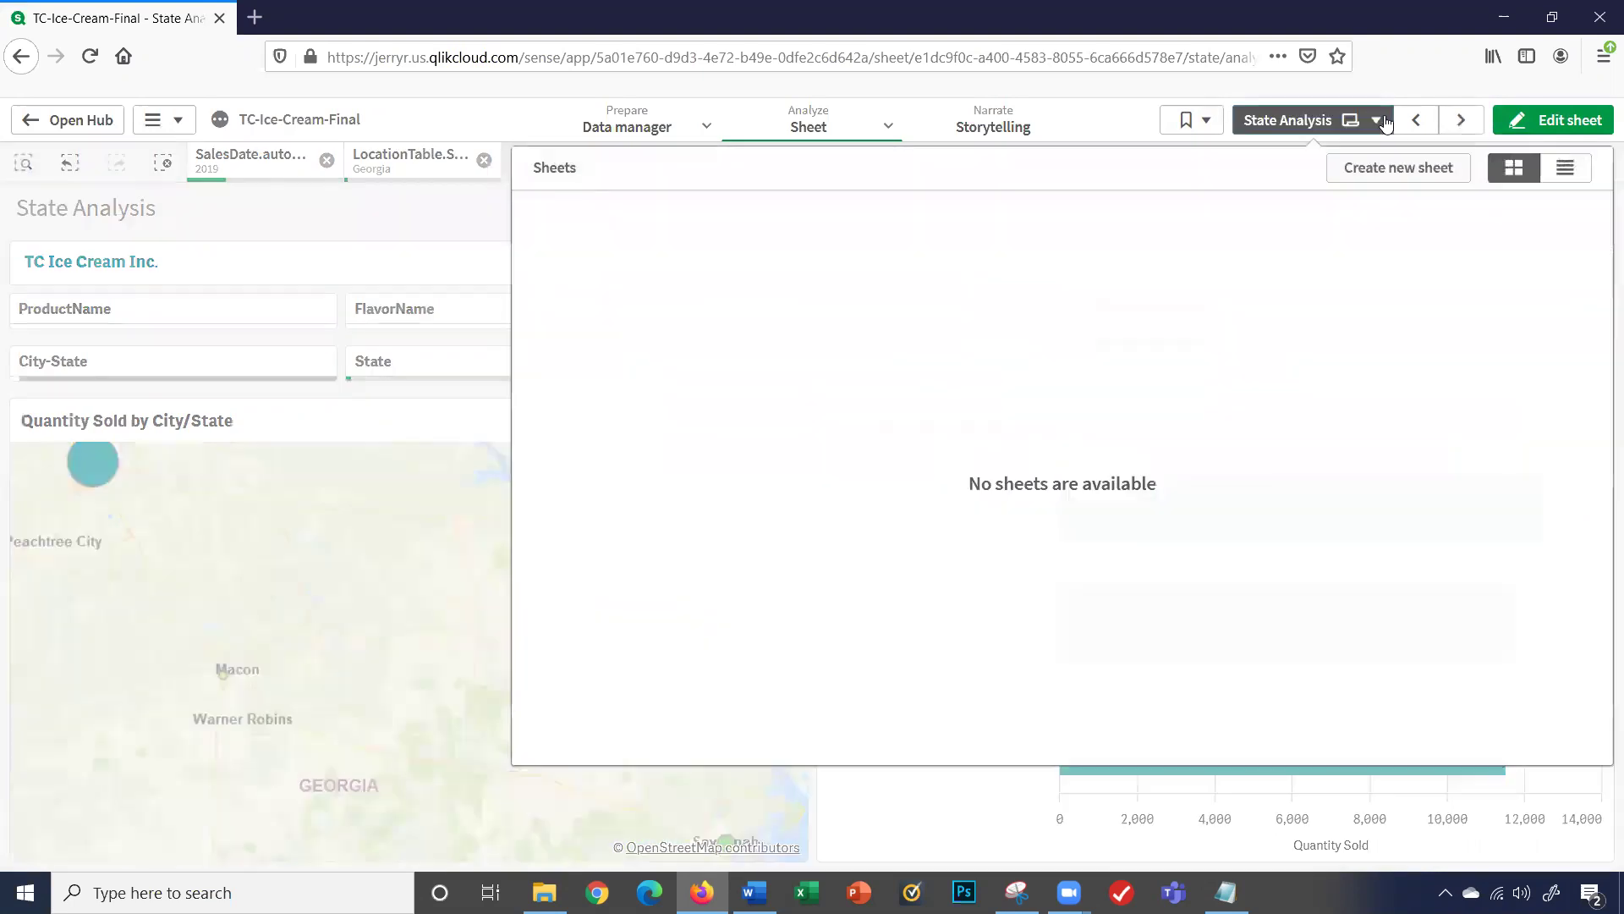
left_click(1134, 533)
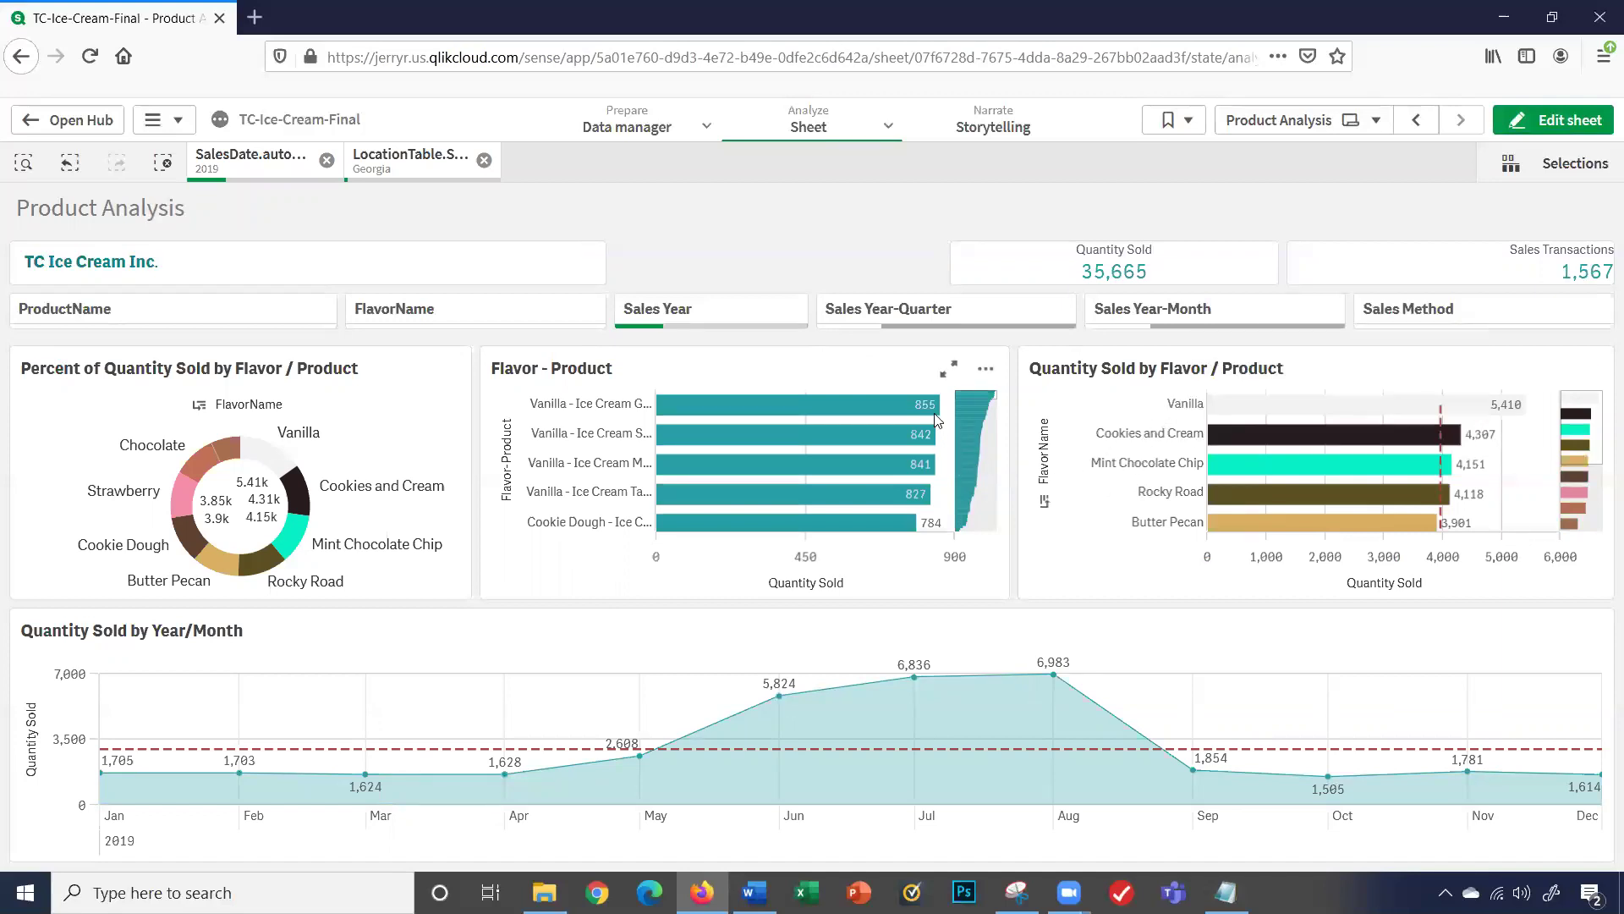
left_click(948, 370)
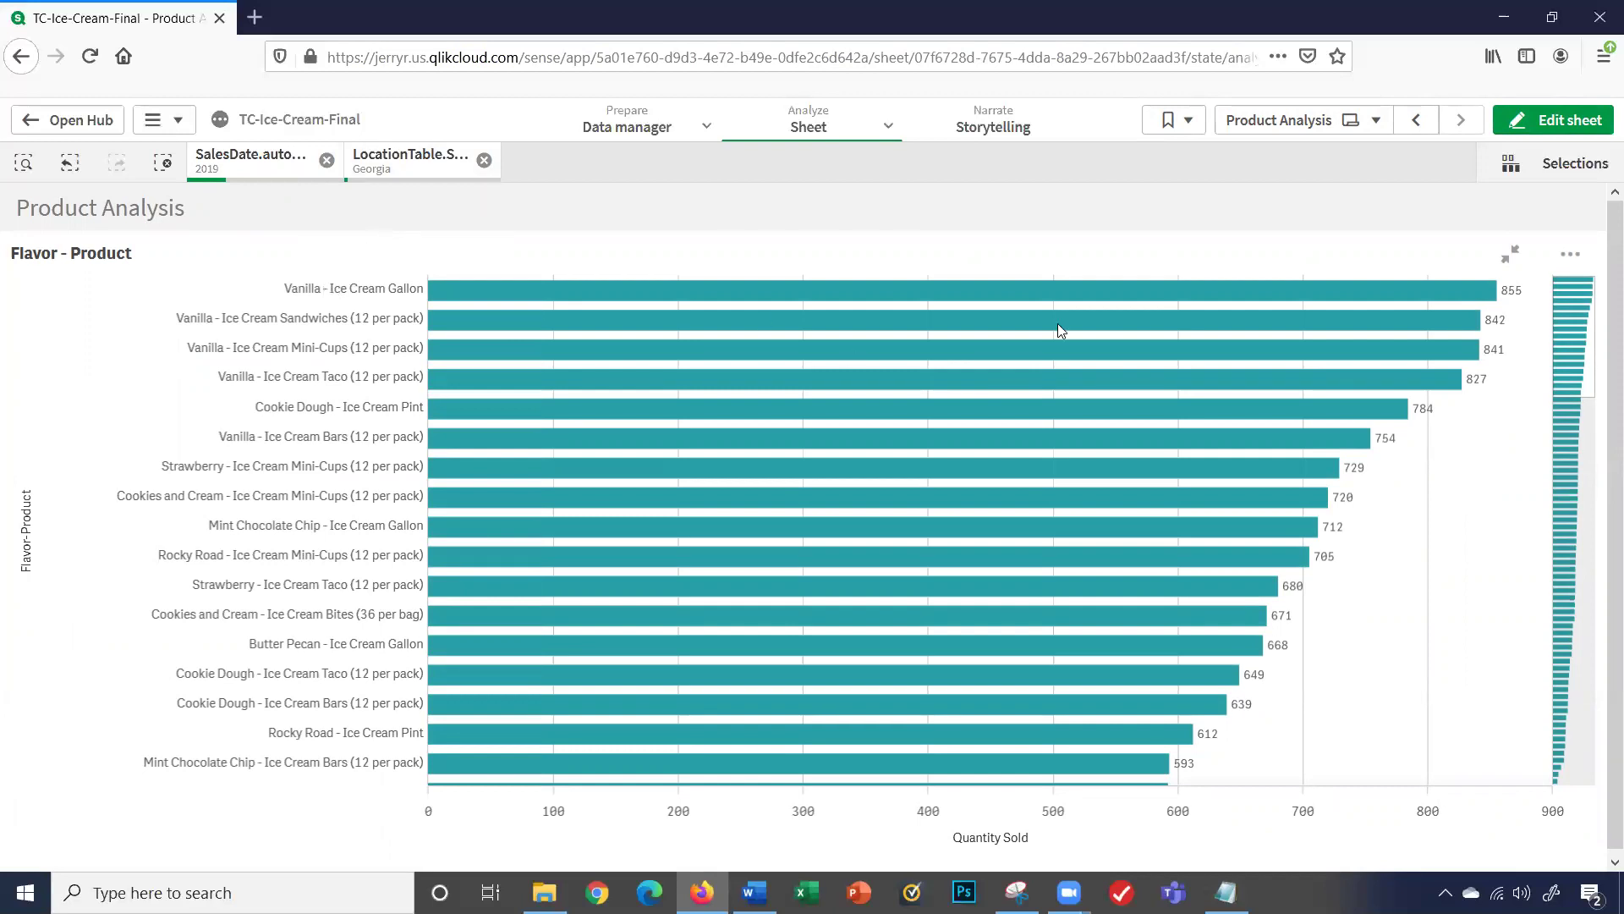
left_click_drag(1570, 314, 1589, 279)
mouse_move(271, 323)
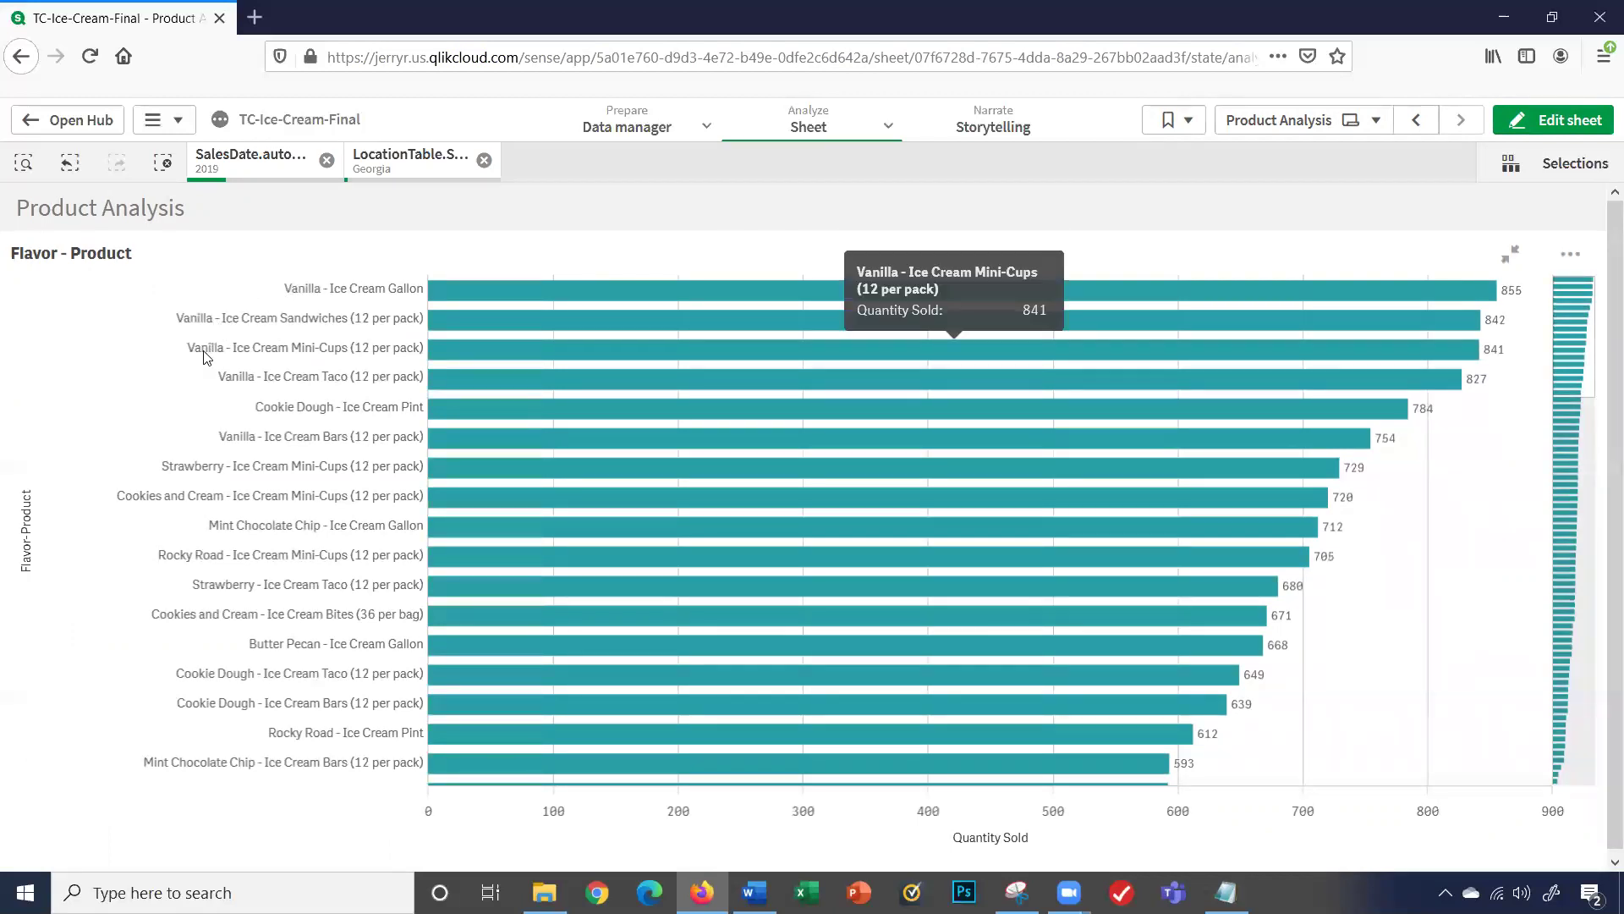
mouse_move(203, 374)
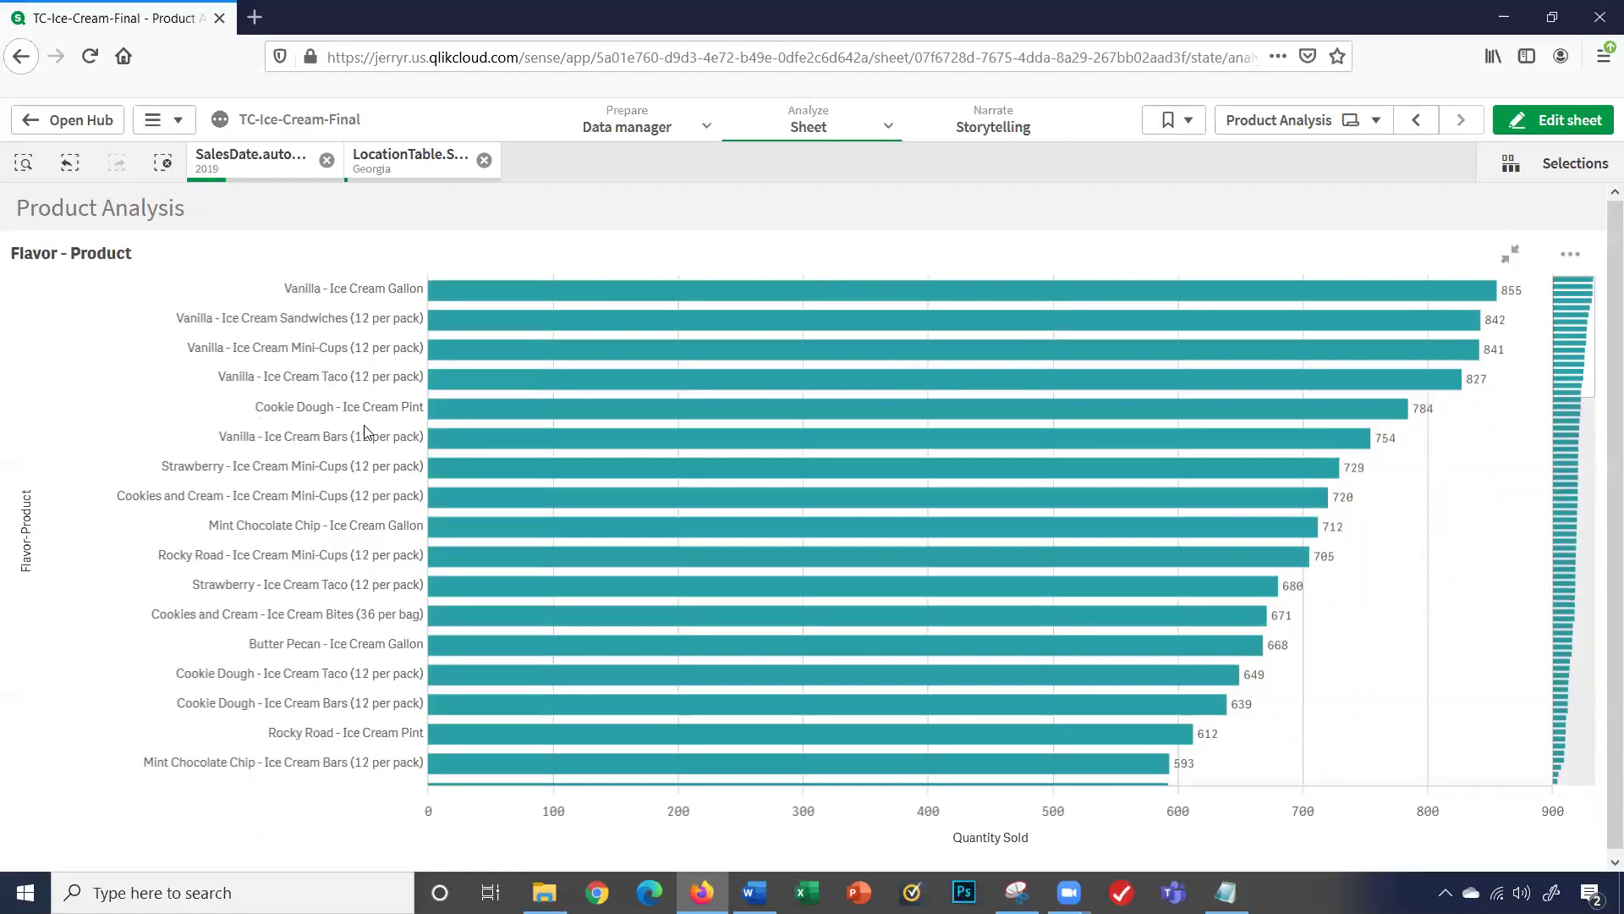
mouse_move(369, 441)
Step: Leave full-screen view and select the Cookies and Cream, Mint Chocolate Chip and Rocky Road bars
key("Escape")
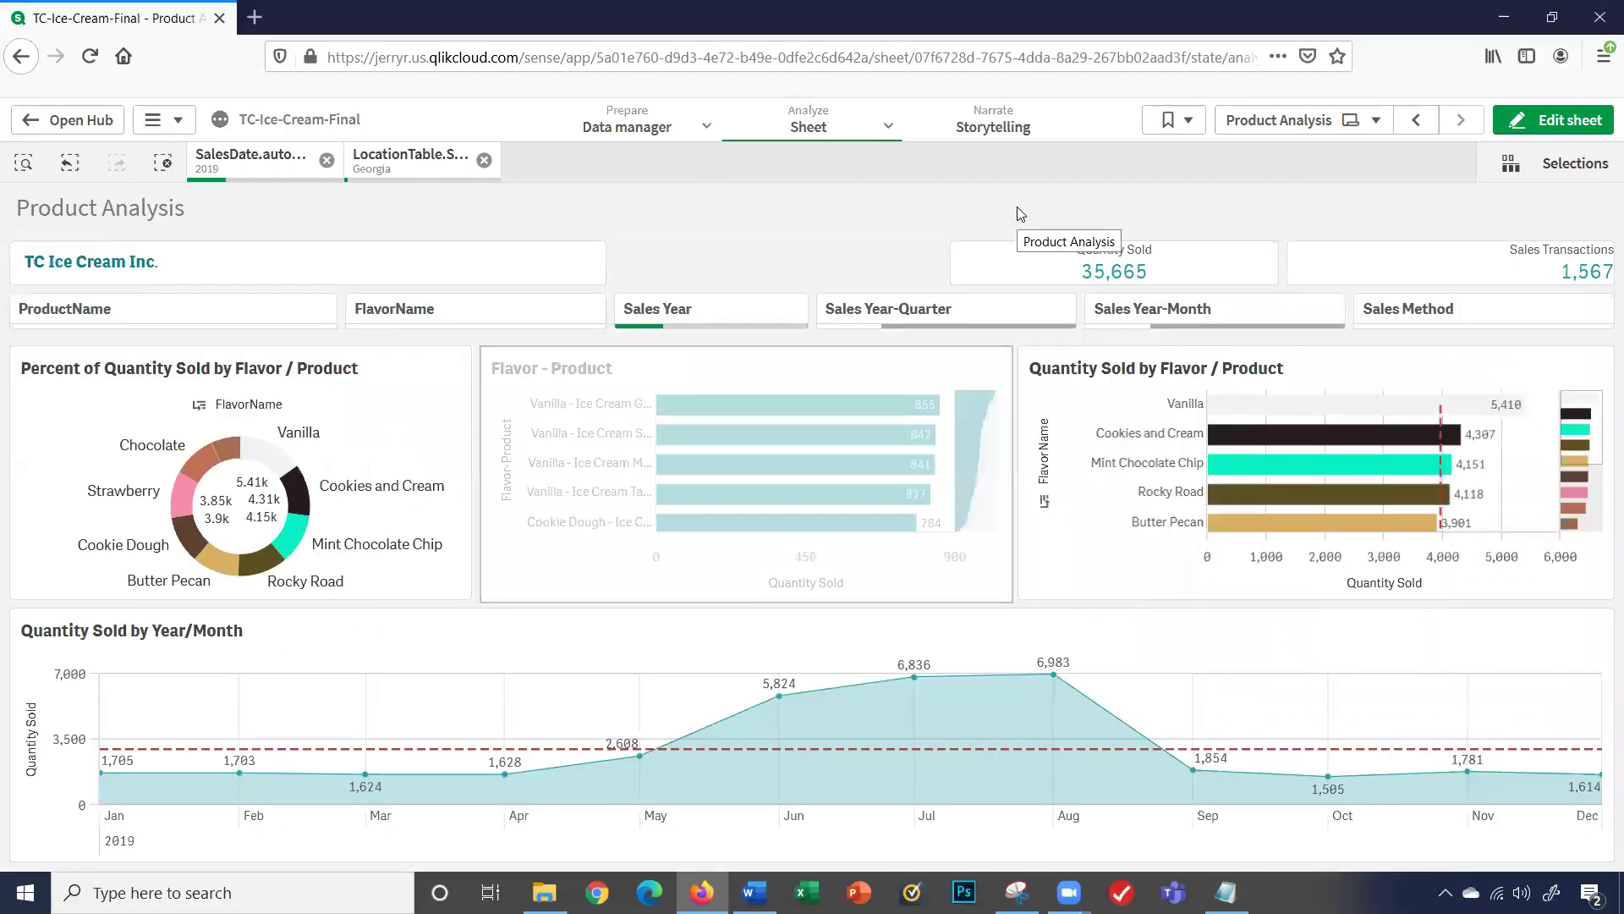
left_click(1276, 437)
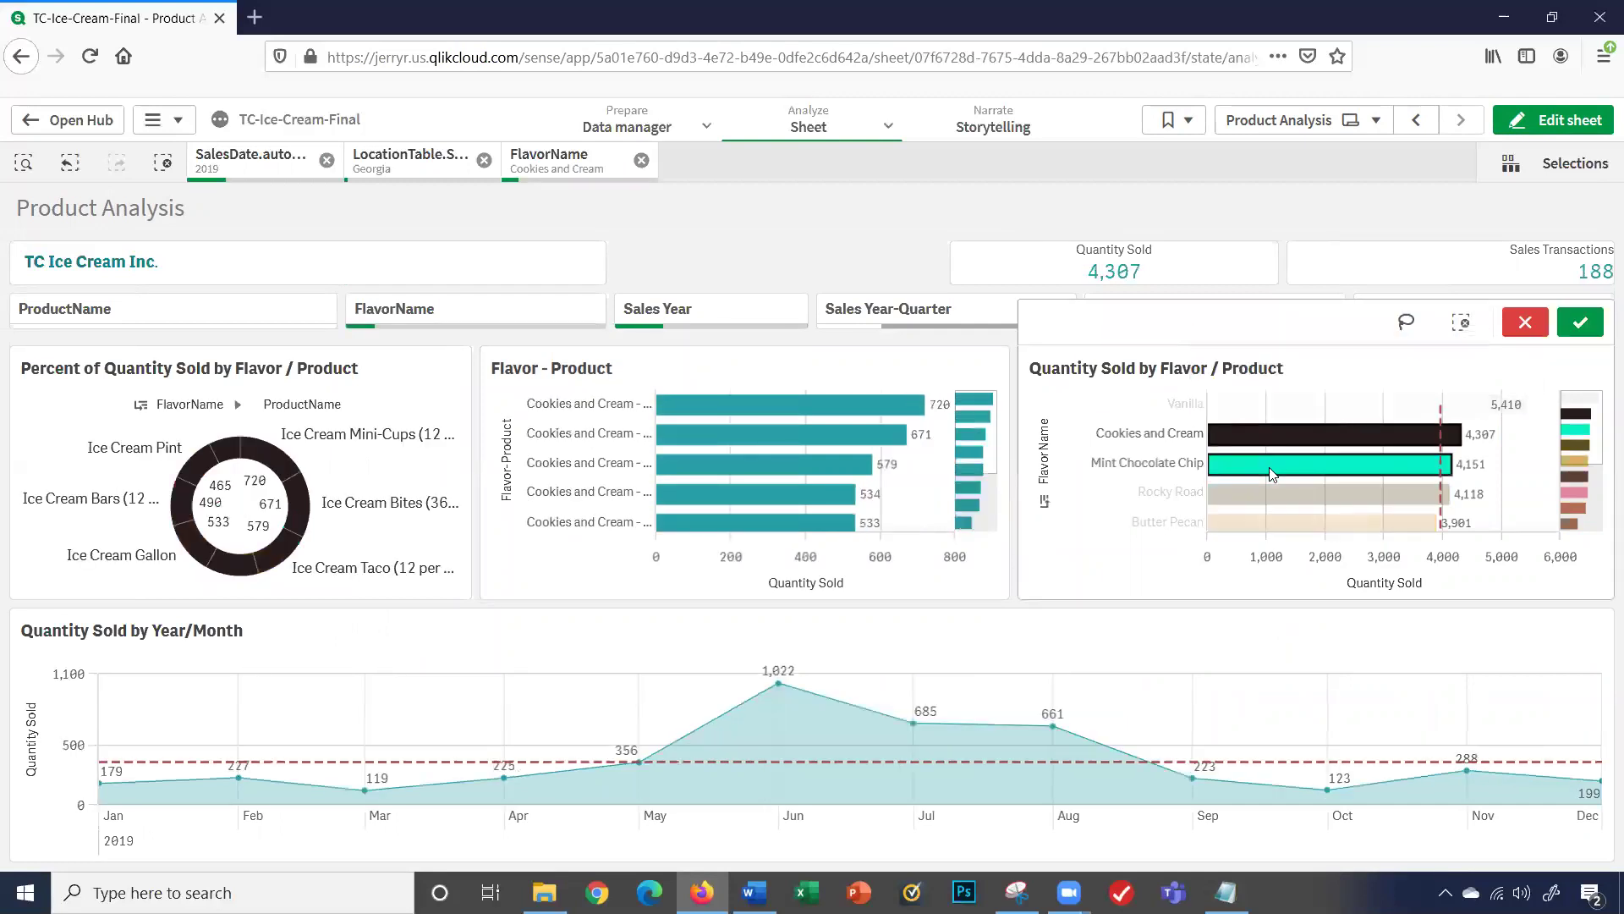
left_click(1269, 467)
left_click(1268, 496)
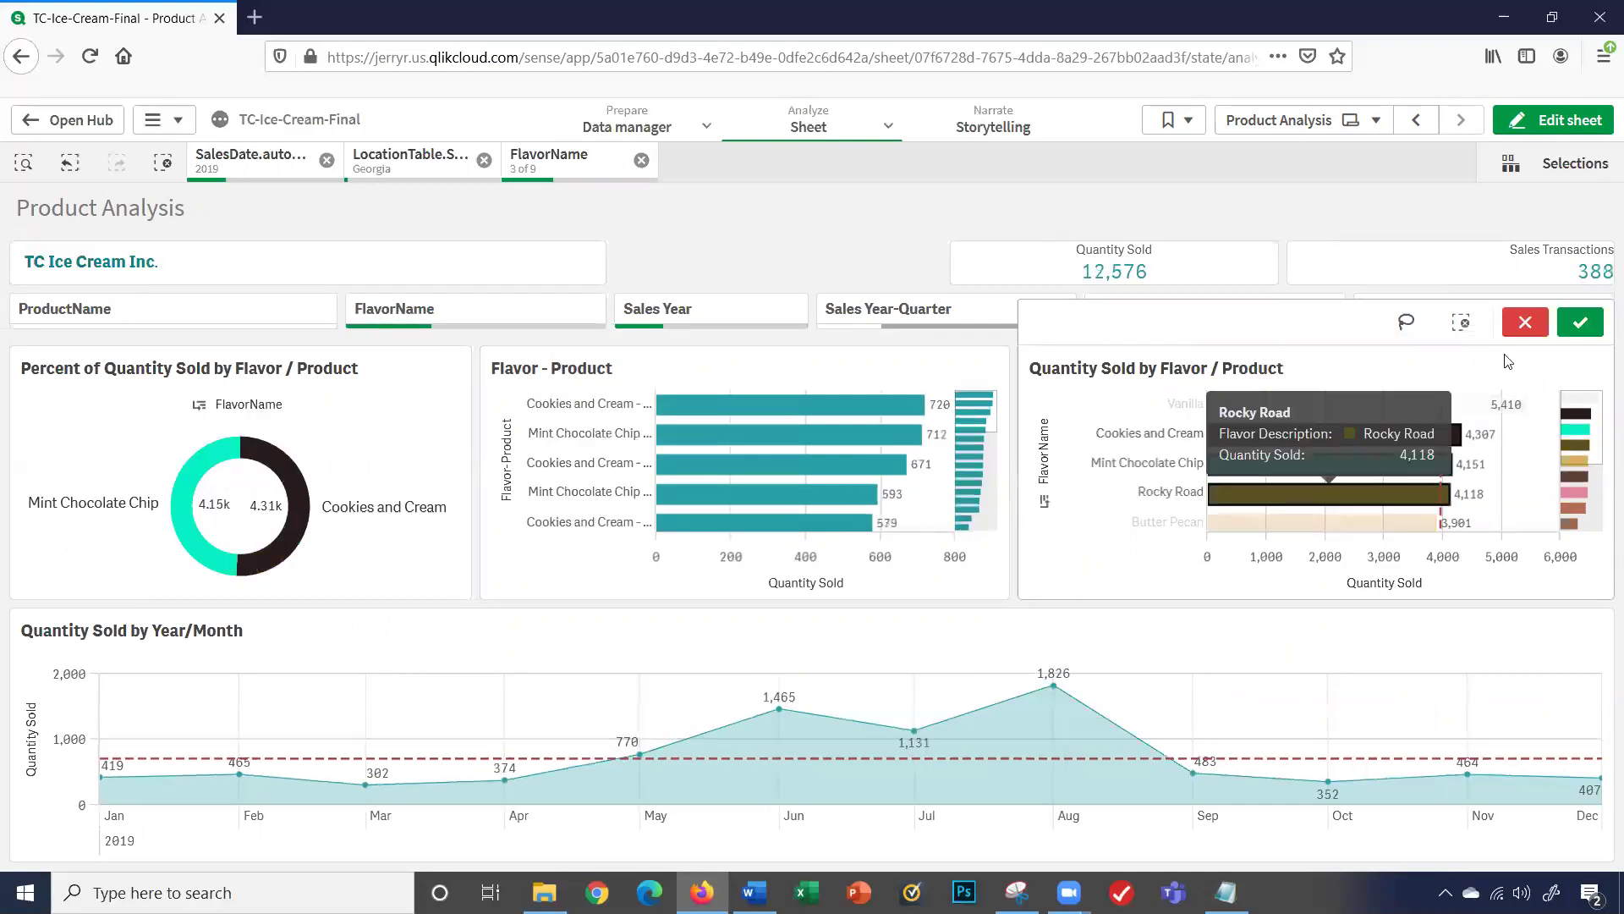
left_click(1579, 326)
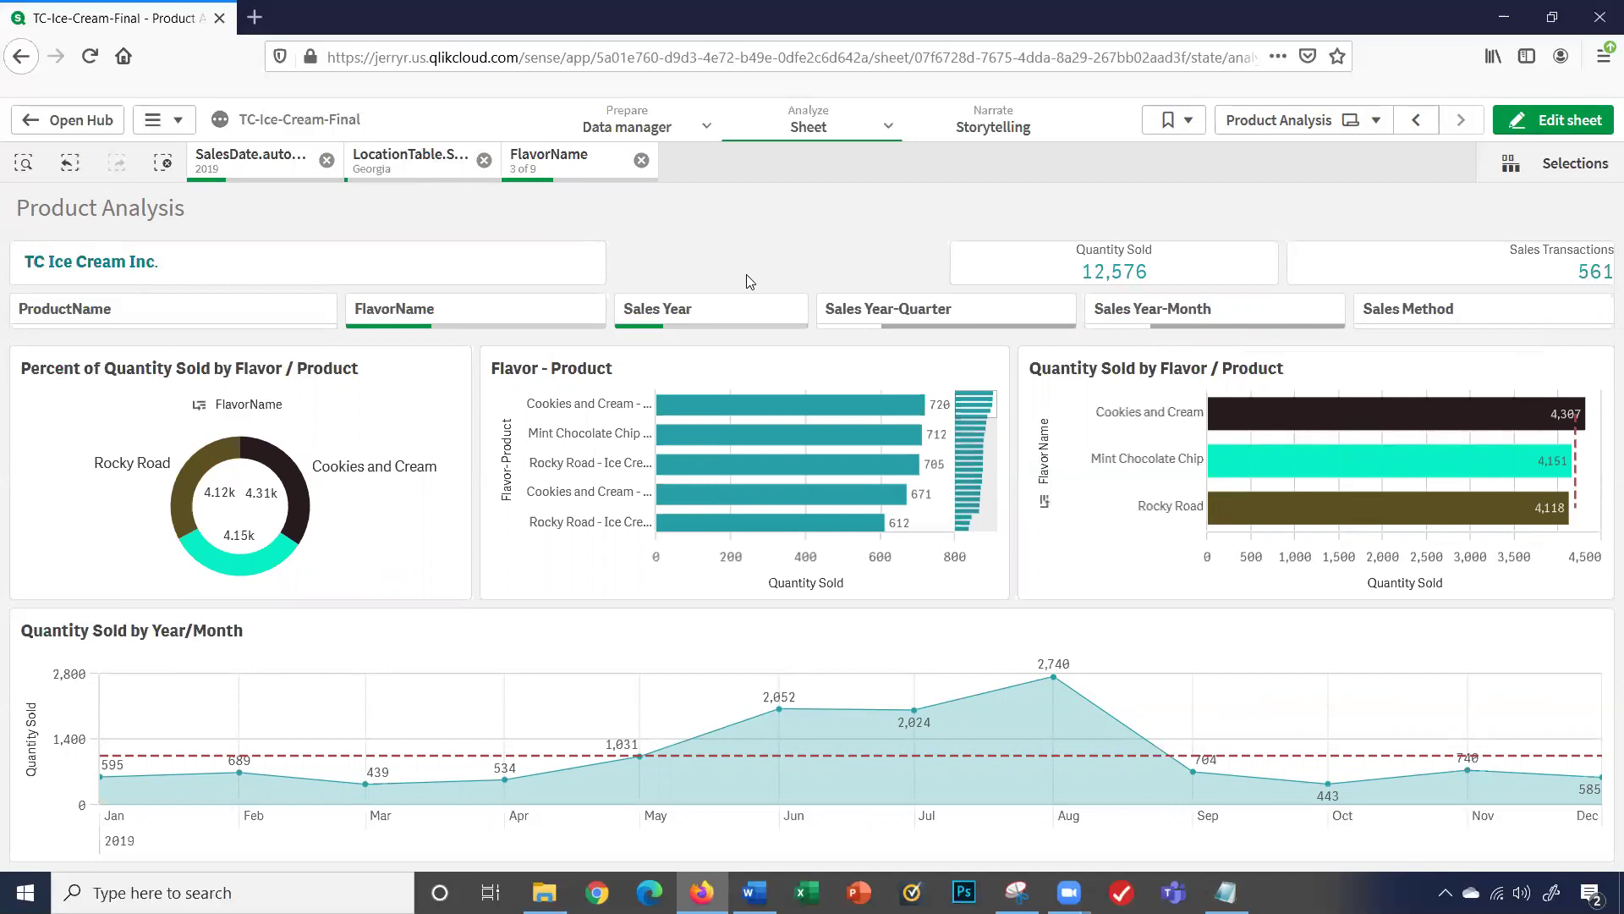
left_click(945, 377)
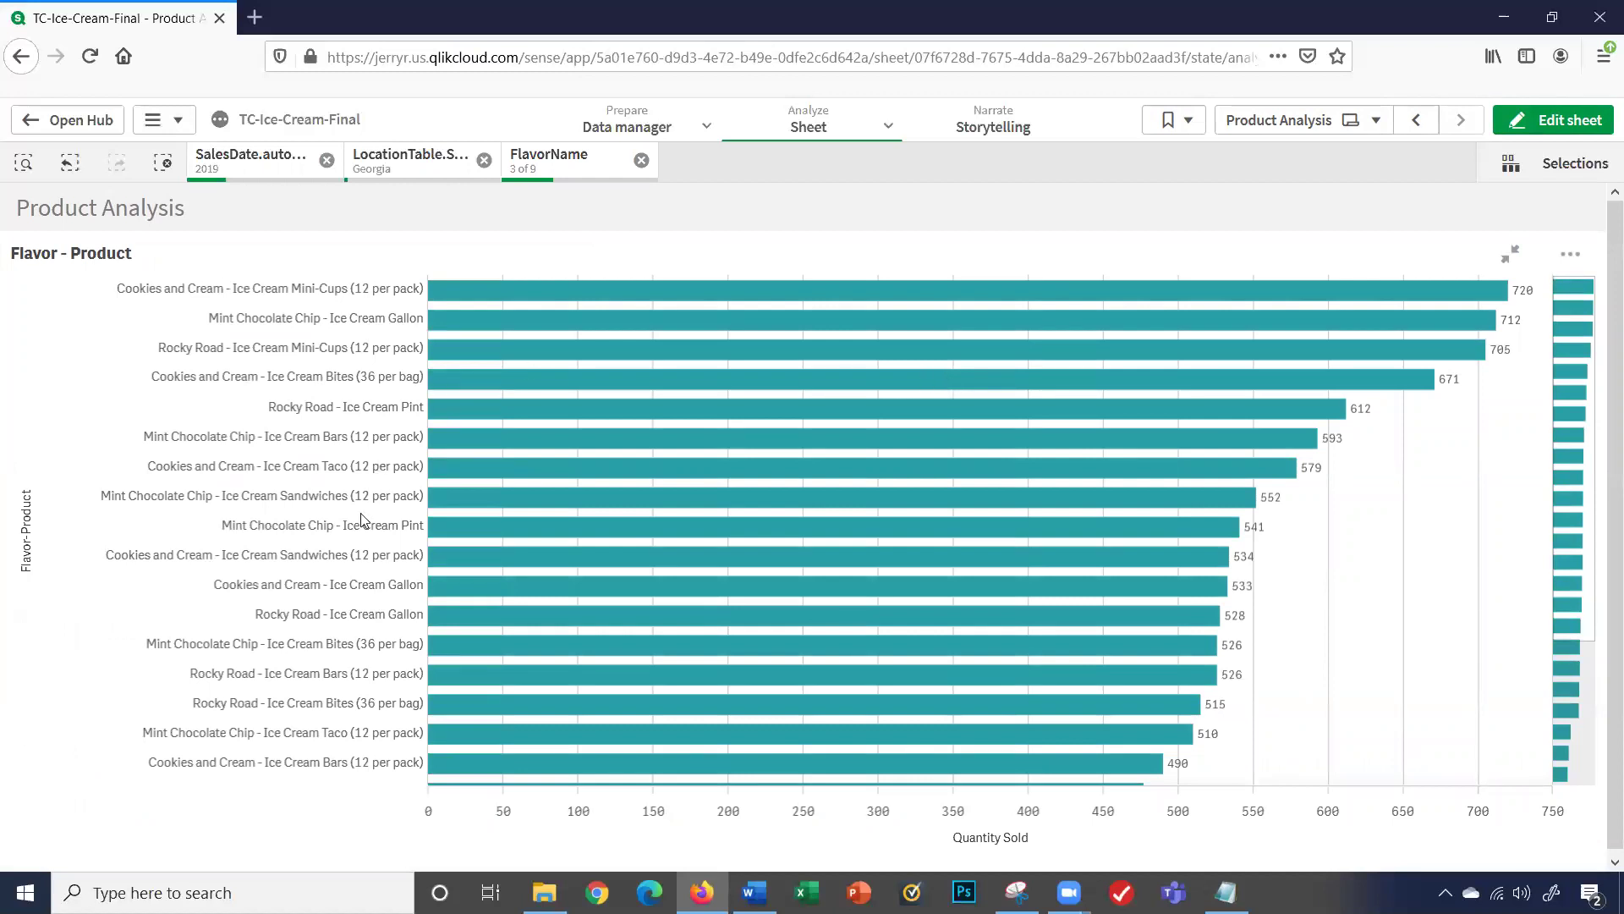
mouse_move(359, 522)
scroll(543, 413, "down", 3)
scroll(543, 413, "up", 3)
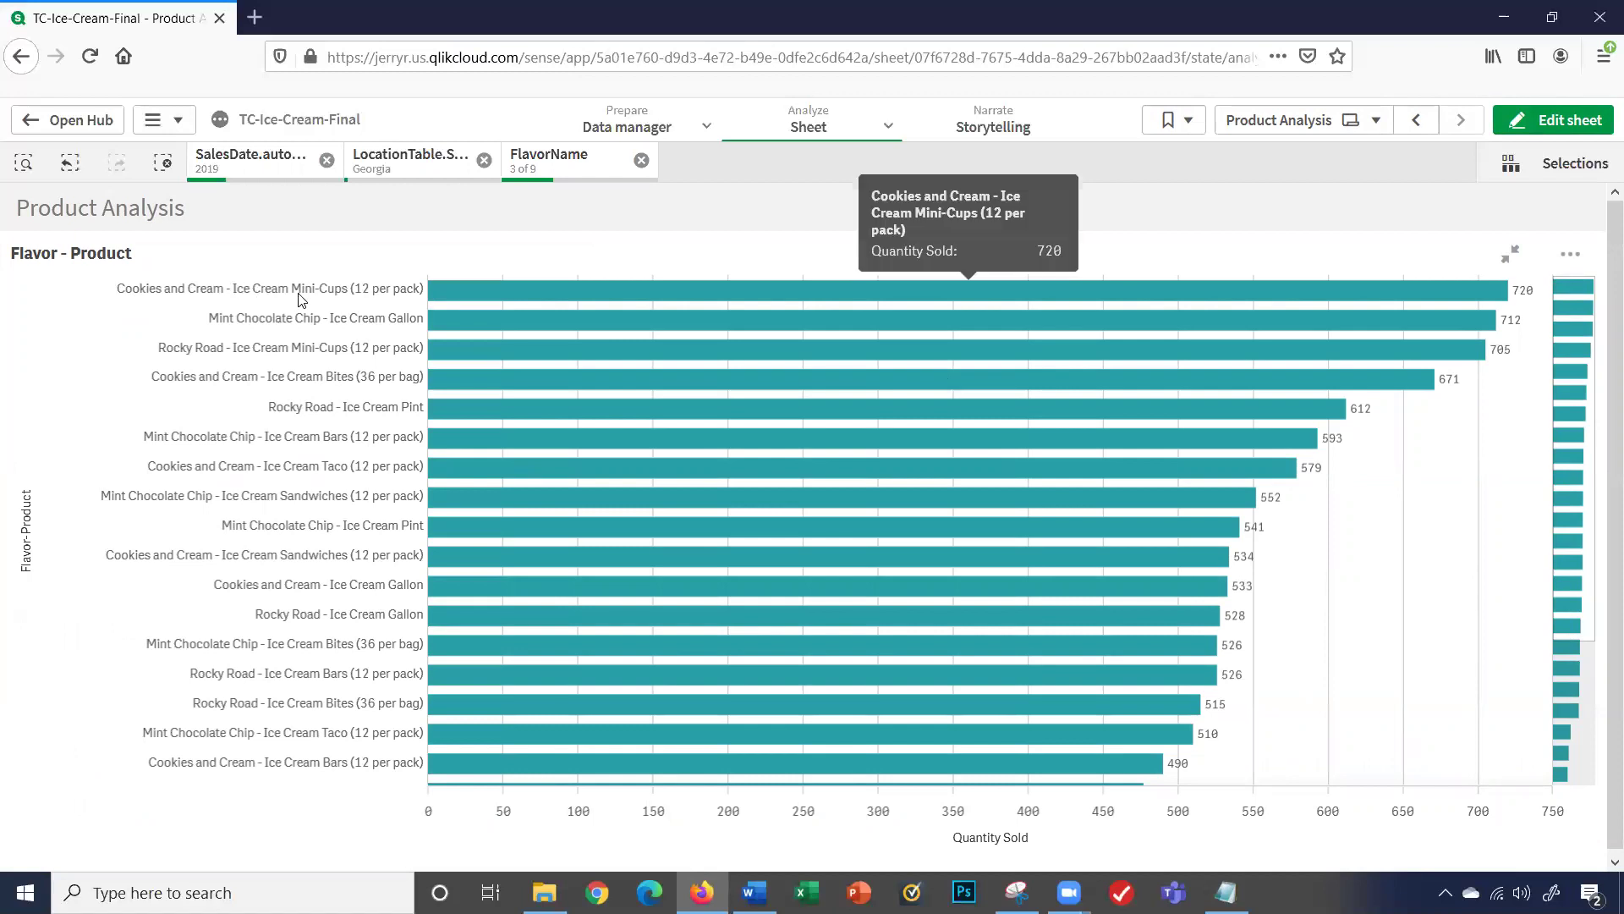
scroll(284, 499, "down", 1)
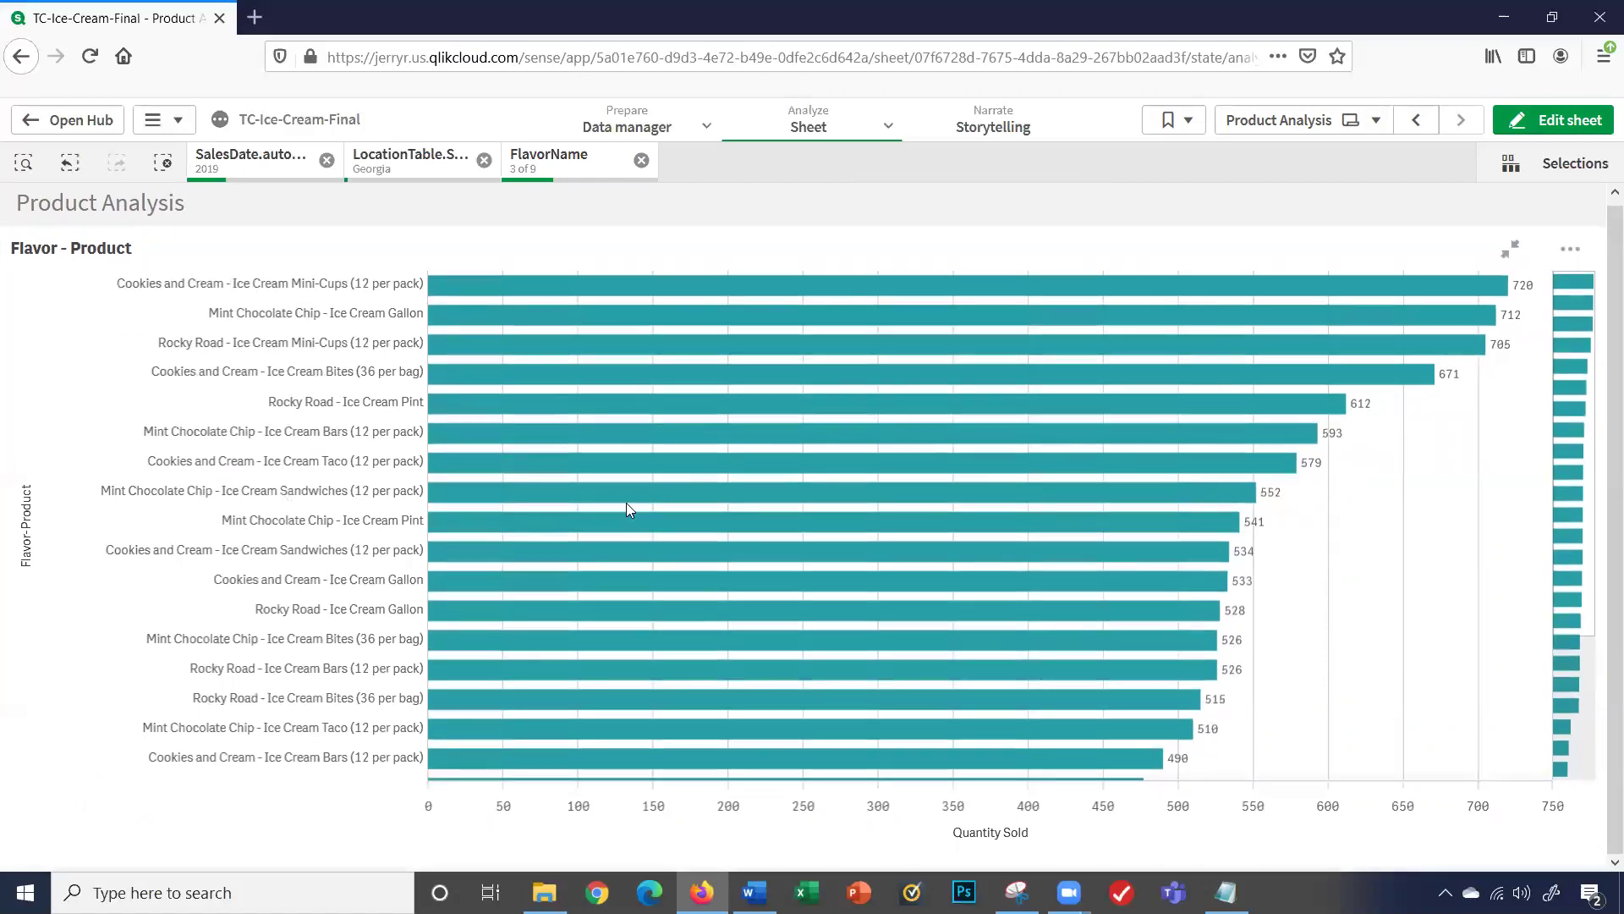
scroll(626, 505, "down", 3)
scroll(626, 505, "up", 3)
key("Escape")
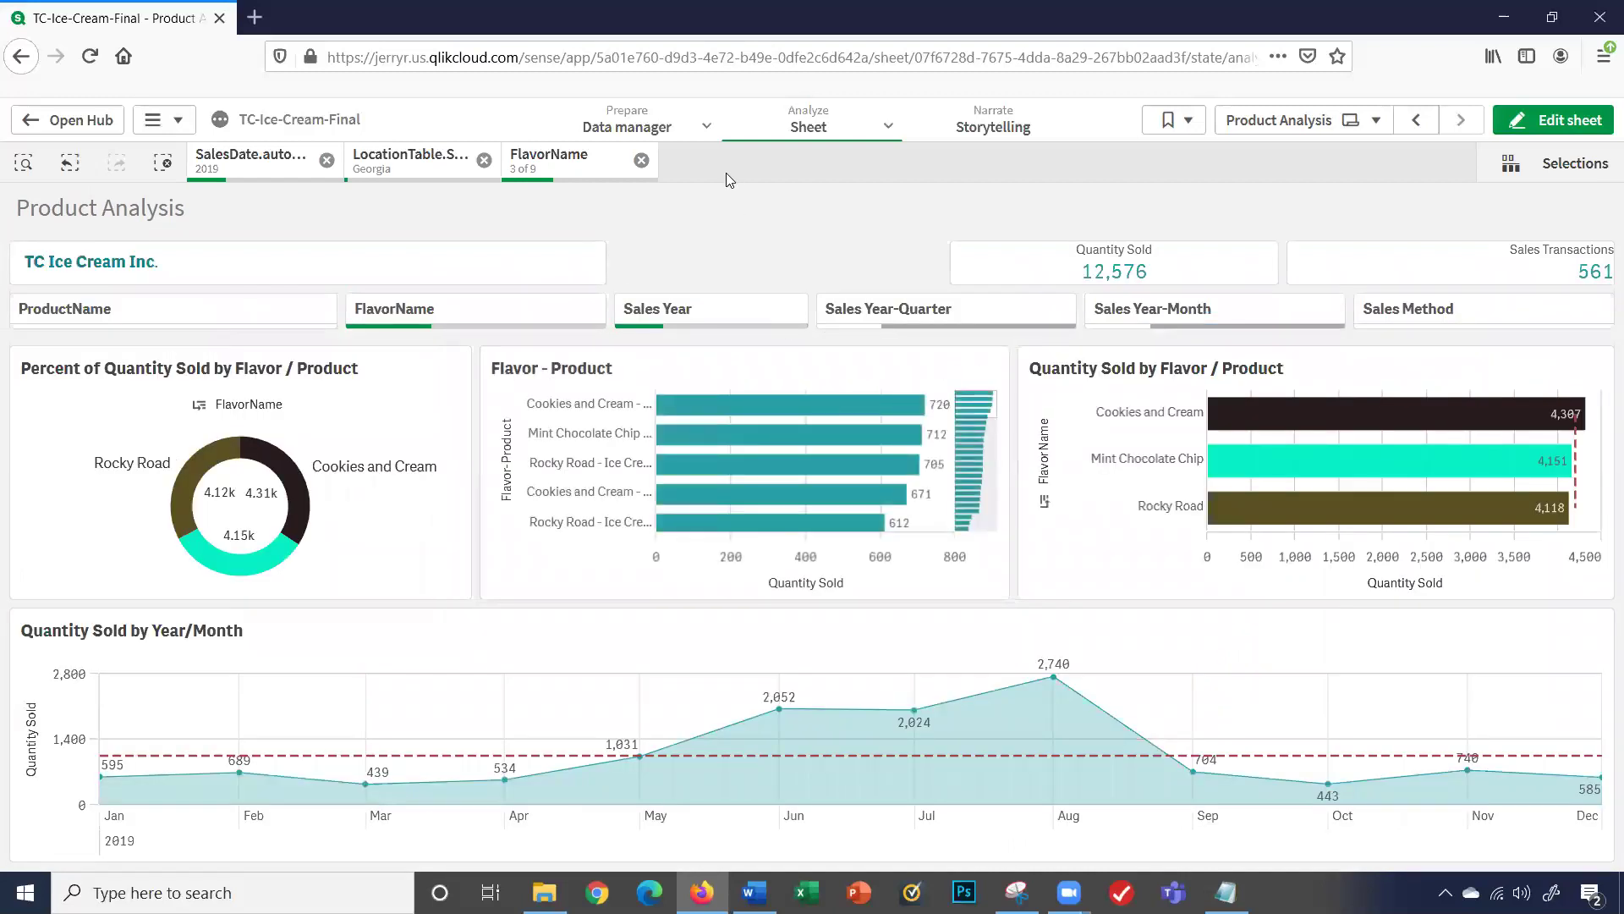